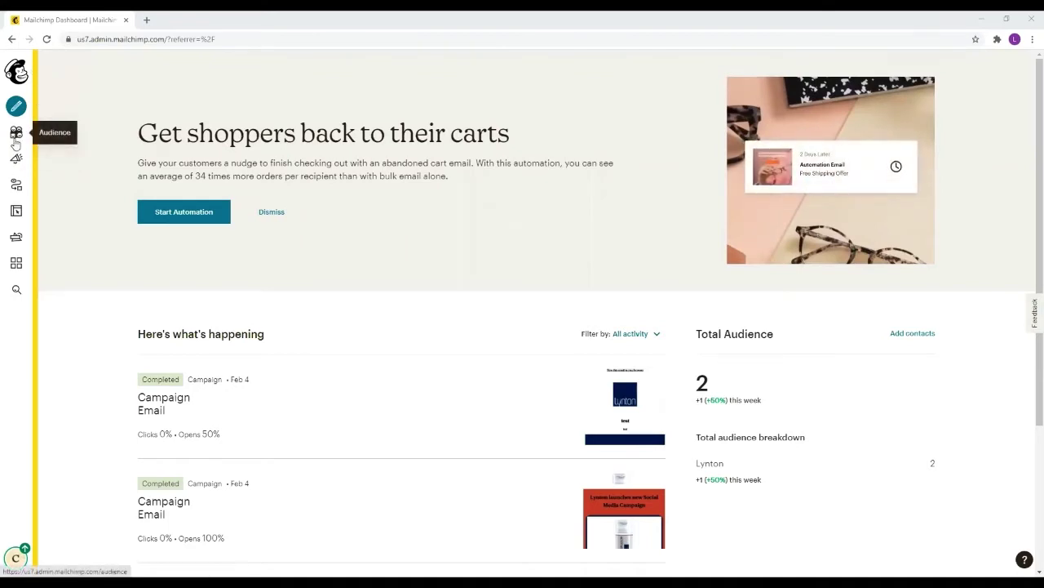
From the Lynton audience dashboard, look over the Import contacts options: copy-and-paste and file upload
{"action": "left_click", "coordinate": [16, 134]}
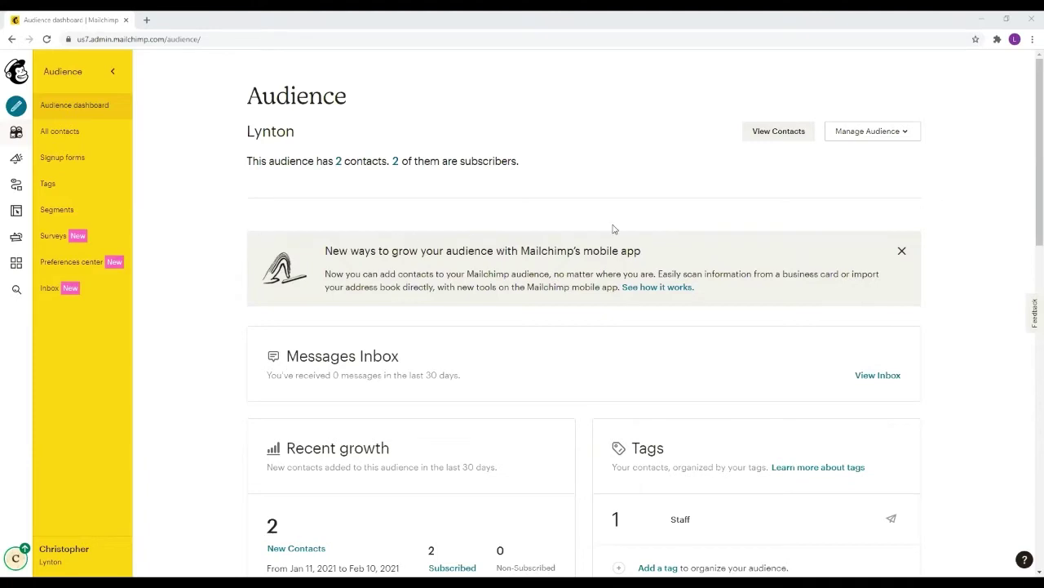
{"action": "left_click", "coordinate": [904, 136]}
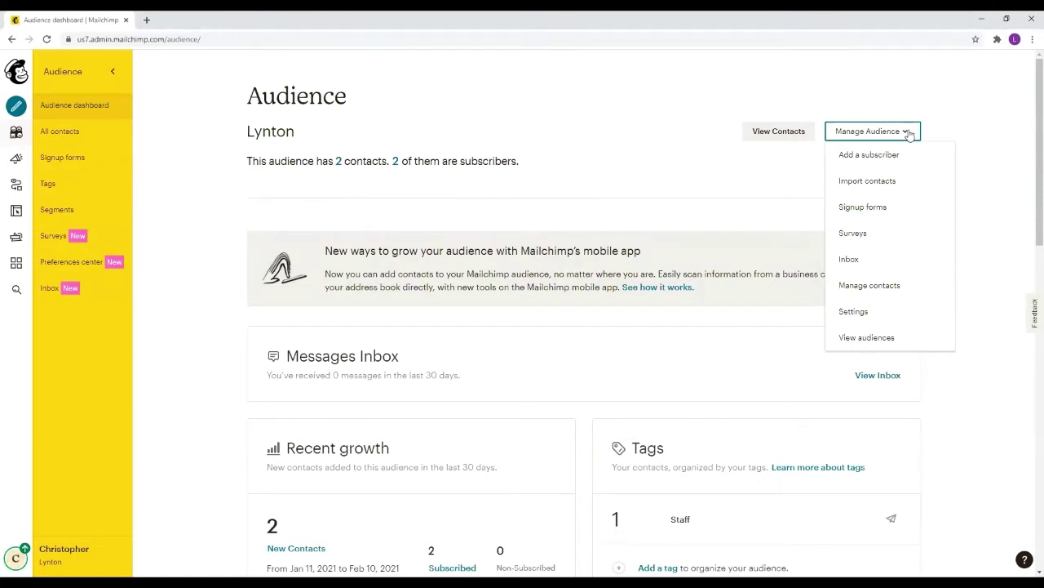
{"action": "left_click", "coordinate": [887, 178]}
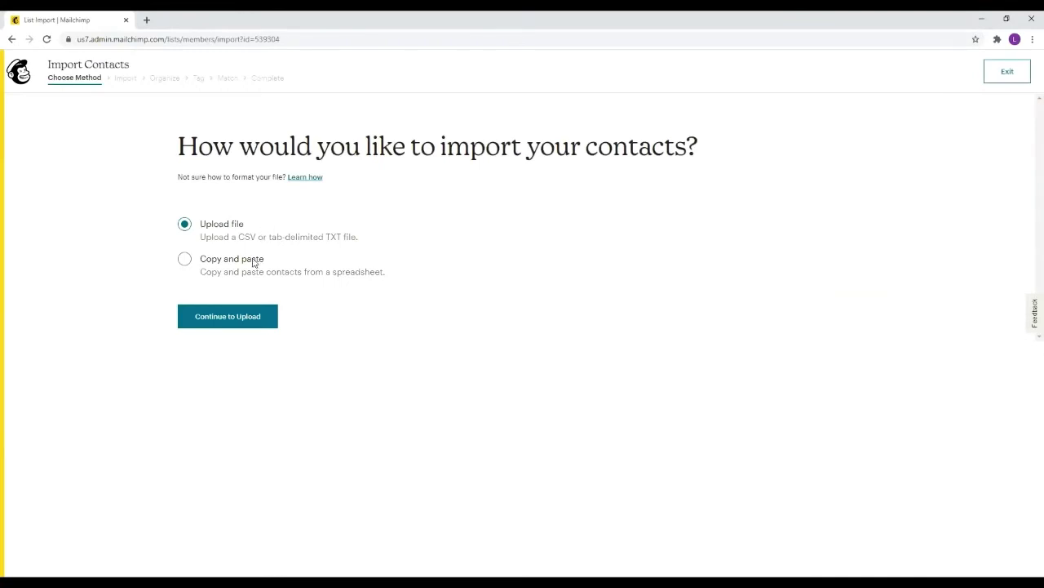
{"action": "left_click", "coordinate": [243, 263]}
{"action": "left_click", "coordinate": [231, 224]}
Go back to the audience dashboard and open the Add a subscriber form
{"action": "left_click", "coordinate": [12, 39]}
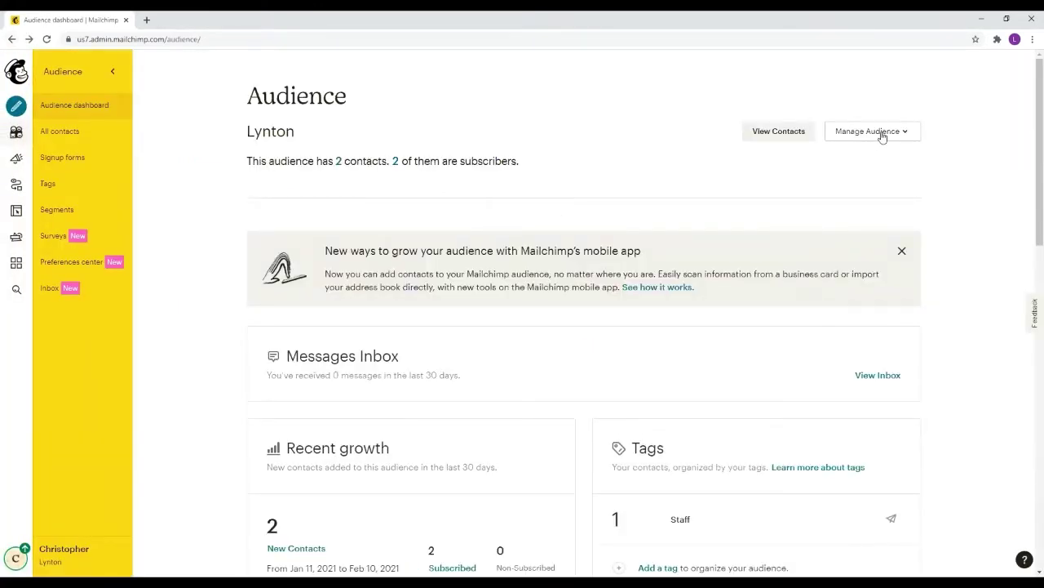
{"action": "left_click", "coordinate": [881, 136]}
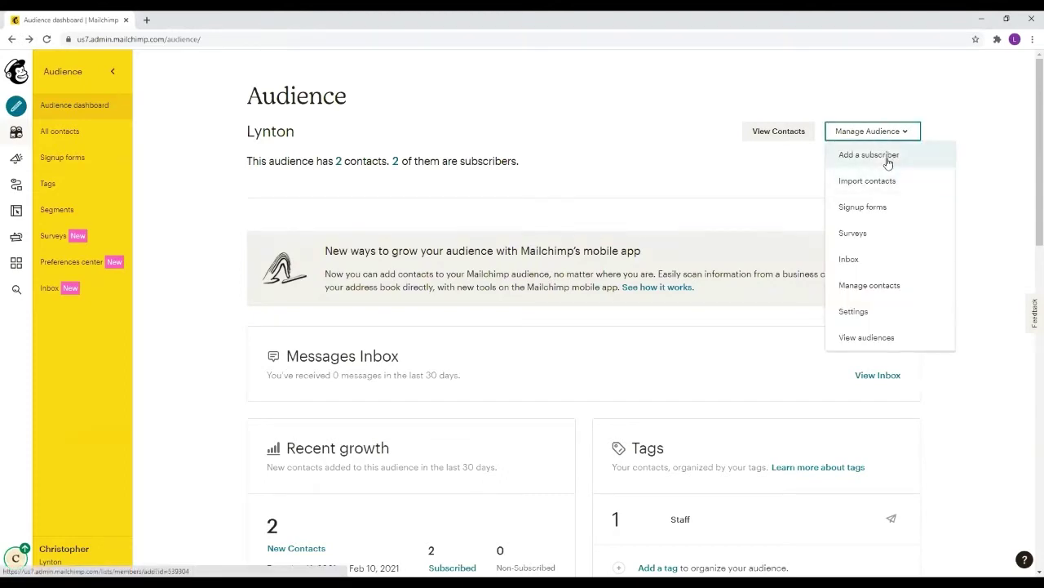
{"action": "left_click", "coordinate": [887, 162]}
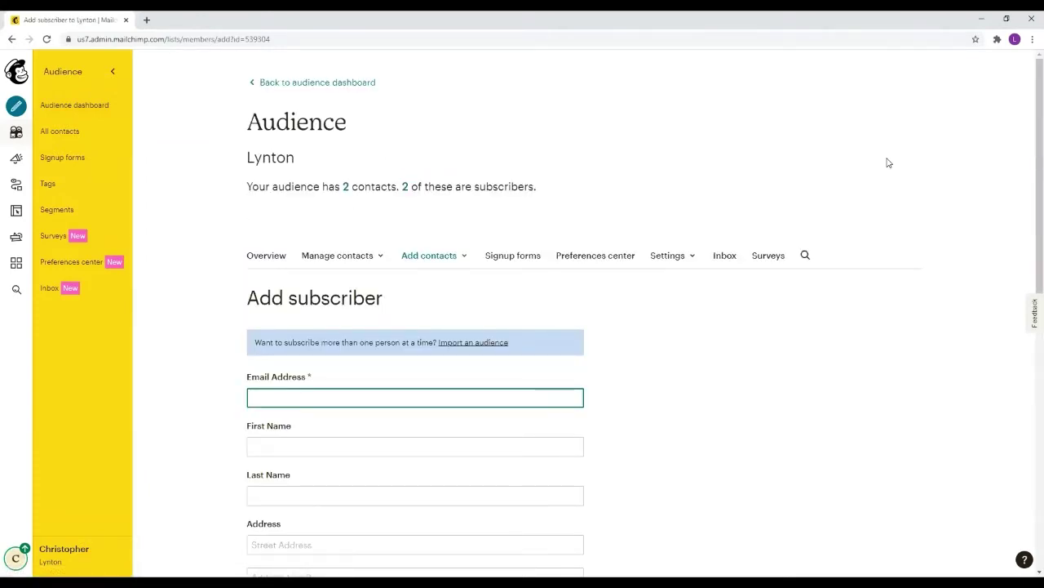
Scroll through the empty Add subscriber form, then return to the Lynton audience dashboard without saving
{"action": "scroll", "coordinate": [541, 256], "scroll_direction": "down", "scroll_amount": 2}
{"action": "scroll", "coordinate": [541, 257], "scroll_direction": "down", "scroll_amount": 1}
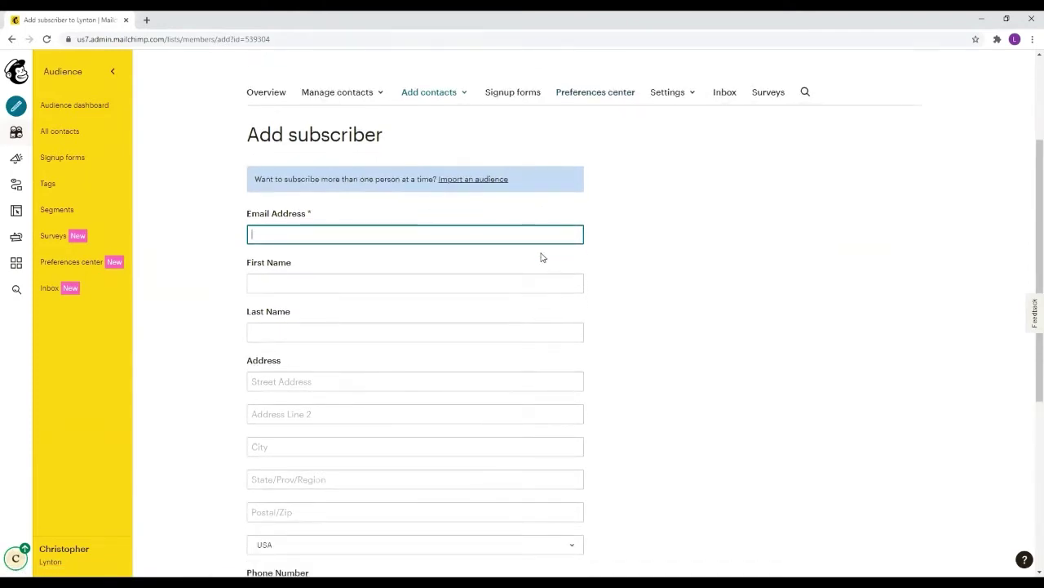
{"action": "scroll", "coordinate": [350, 261], "scroll_direction": "down", "scroll_amount": 6}
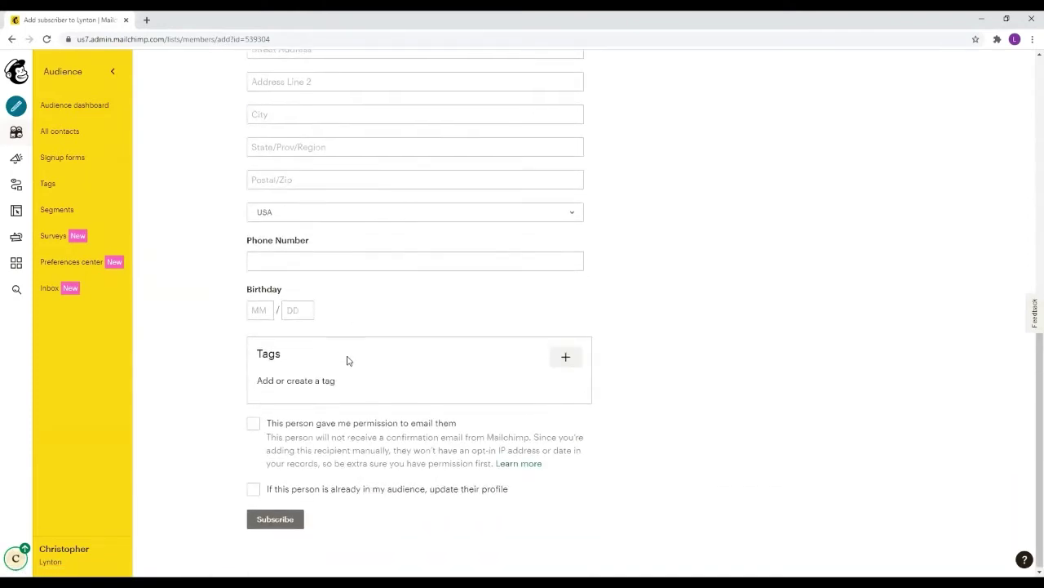
{"action": "left_click", "coordinate": [12, 39]}
{"action": "left_click", "coordinate": [11, 39]}
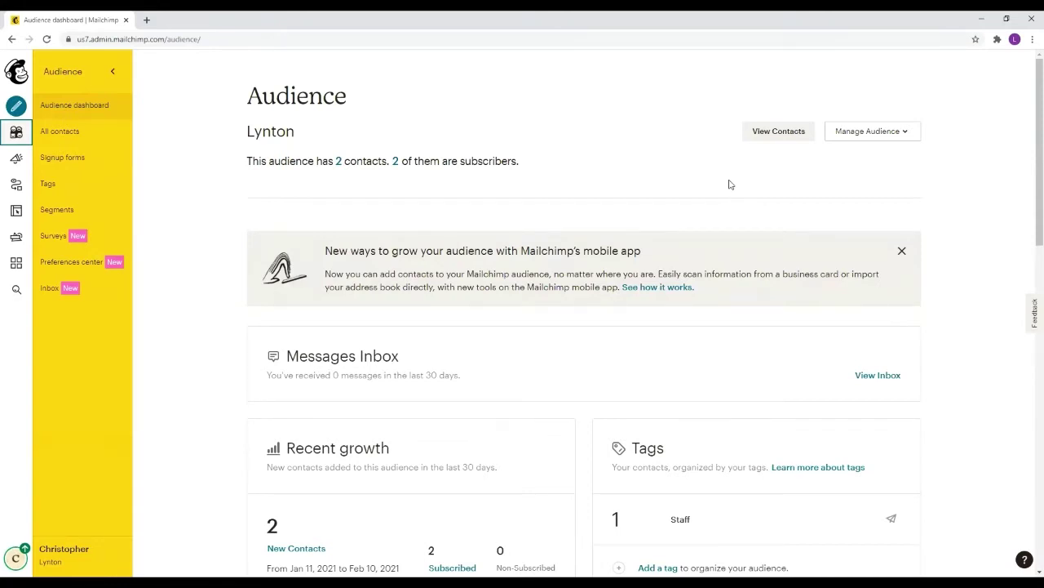
Create a new email campaign named 'Test Campaign' from the Campaigns page
{"action": "left_click", "coordinate": [17, 161]}
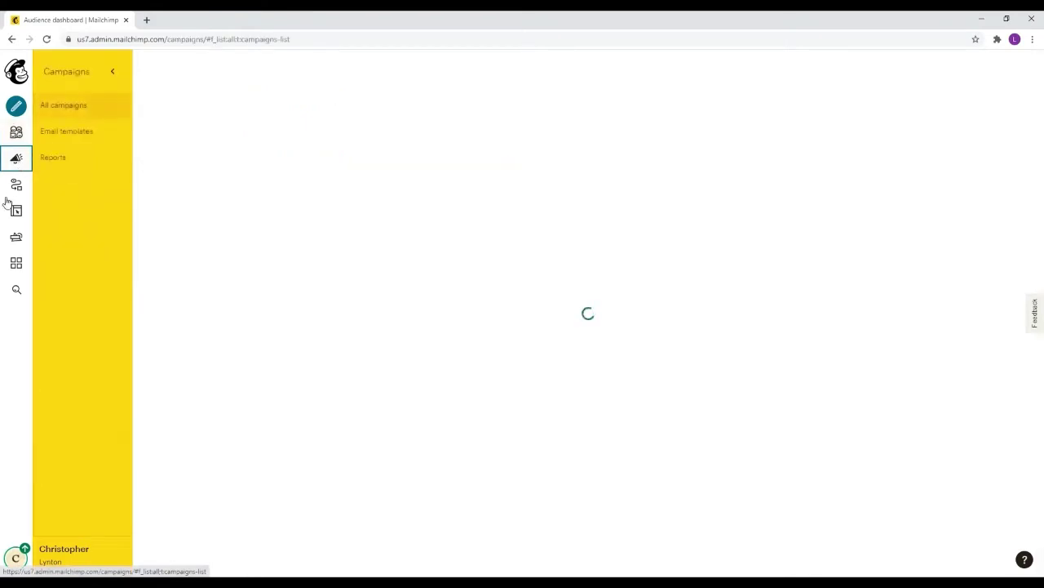
{"action": "left_click", "coordinate": [16, 106]}
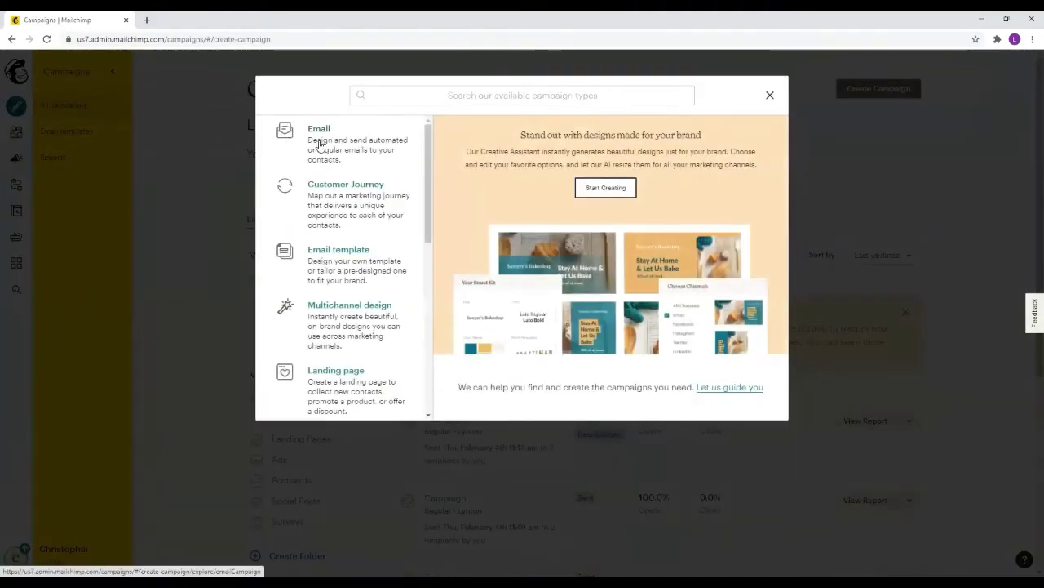
{"action": "left_click", "coordinate": [315, 141]}
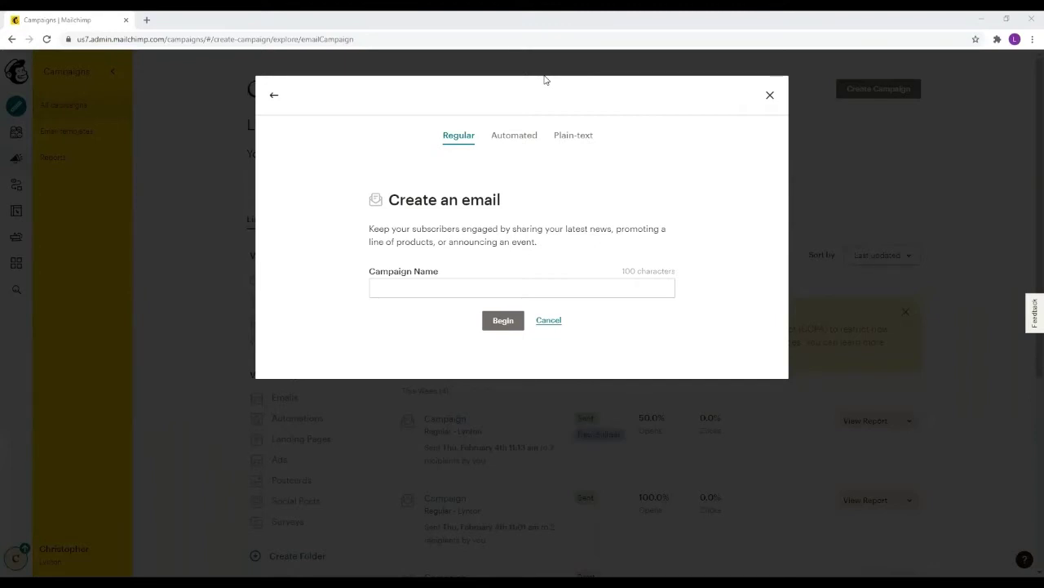
{"action": "left_click", "coordinate": [461, 286]}
{"action": "type", "text": "Test"}
{"action": "left_click", "coordinate": [444, 315]}
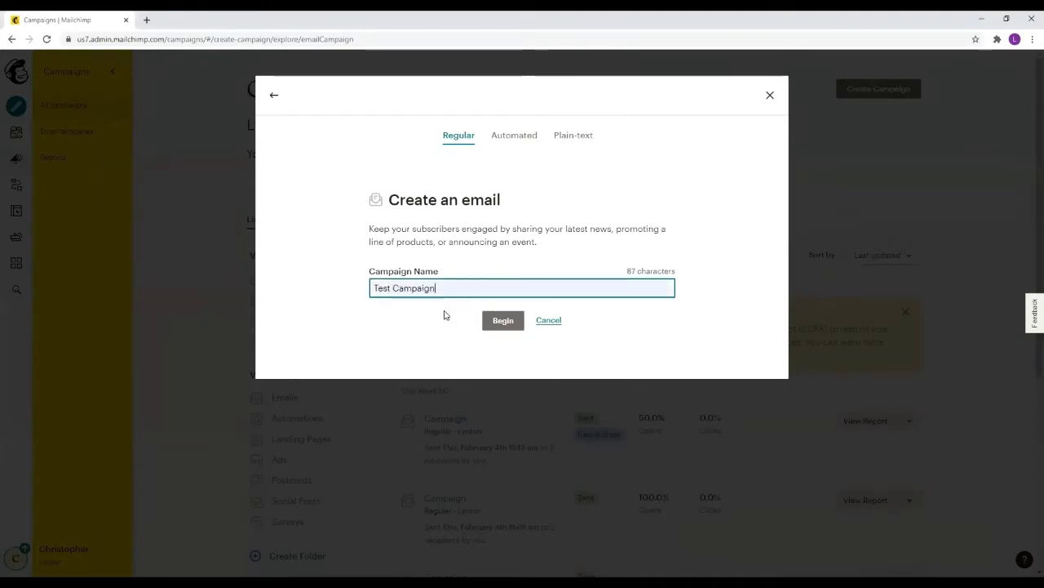
{"action": "left_click", "coordinate": [507, 320]}
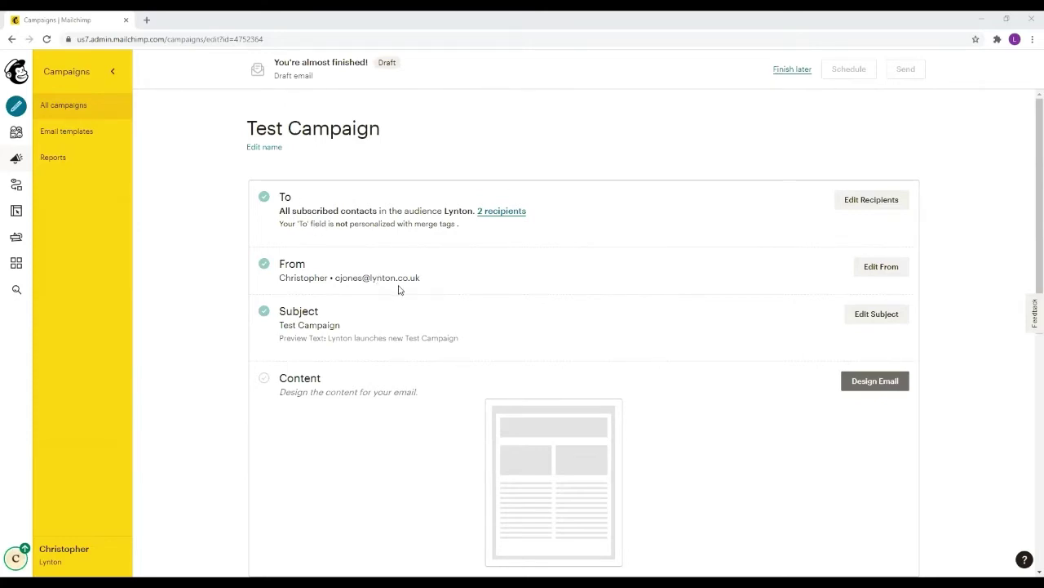
{"action": "scroll", "coordinate": [399, 290], "scroll_direction": "down", "scroll_amount": 1}
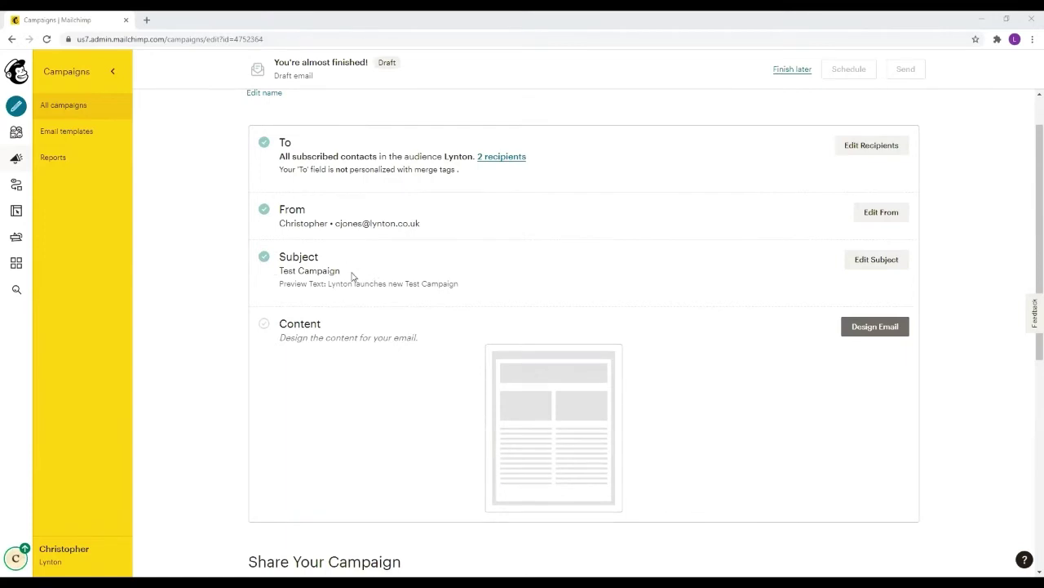
{"action": "left_click", "coordinate": [876, 259]}
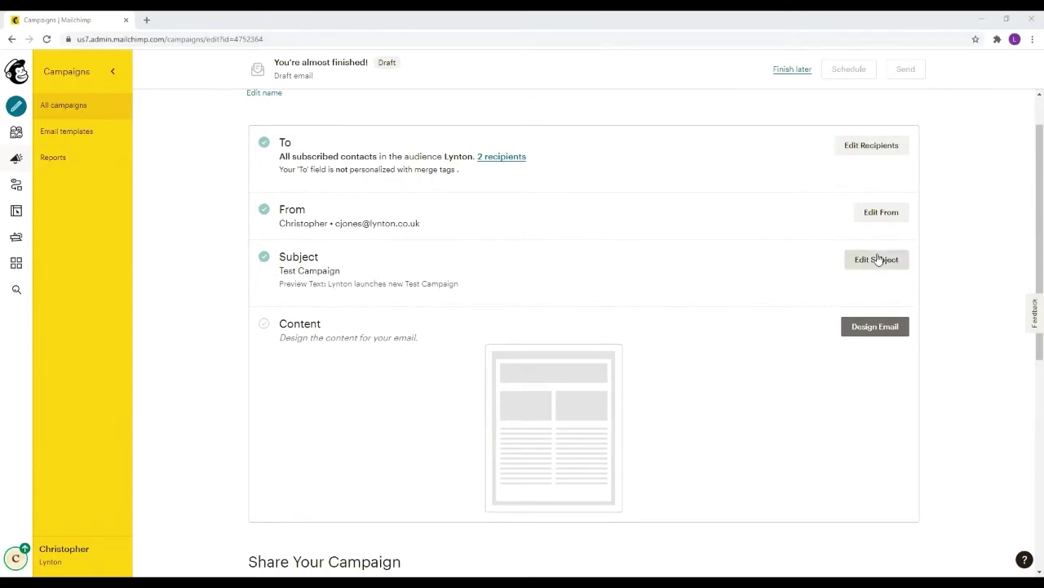
{"action": "scroll", "coordinate": [438, 245], "scroll_direction": "down", "scroll_amount": 2}
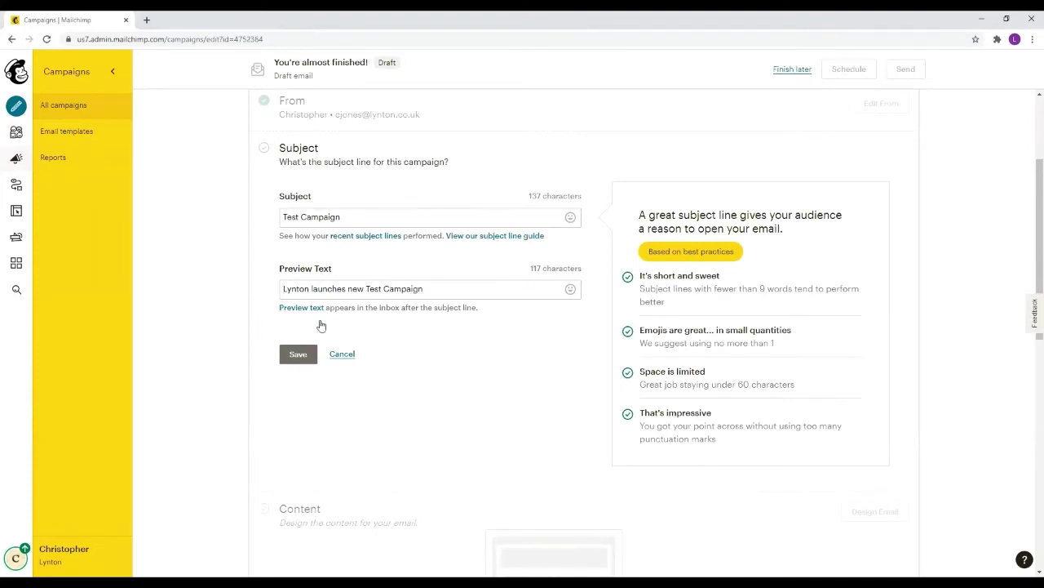
{"action": "left_click", "coordinate": [323, 353]}
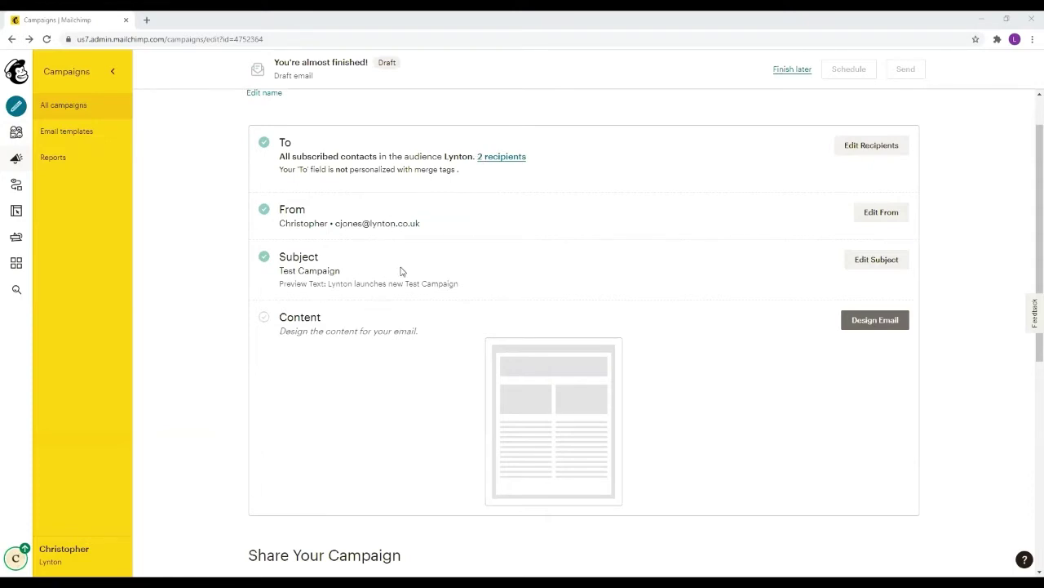
{"action": "scroll", "coordinate": [485, 305], "scroll_direction": "down", "scroll_amount": 1}
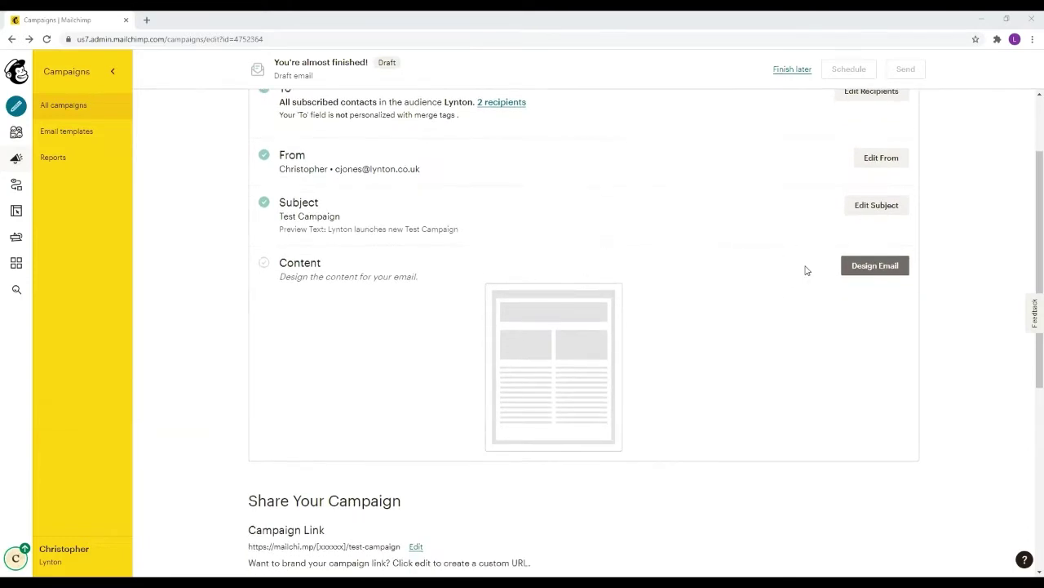
Start designing the email and browse the Featured and Basic layouts in the template gallery
{"action": "left_click", "coordinate": [858, 268]}
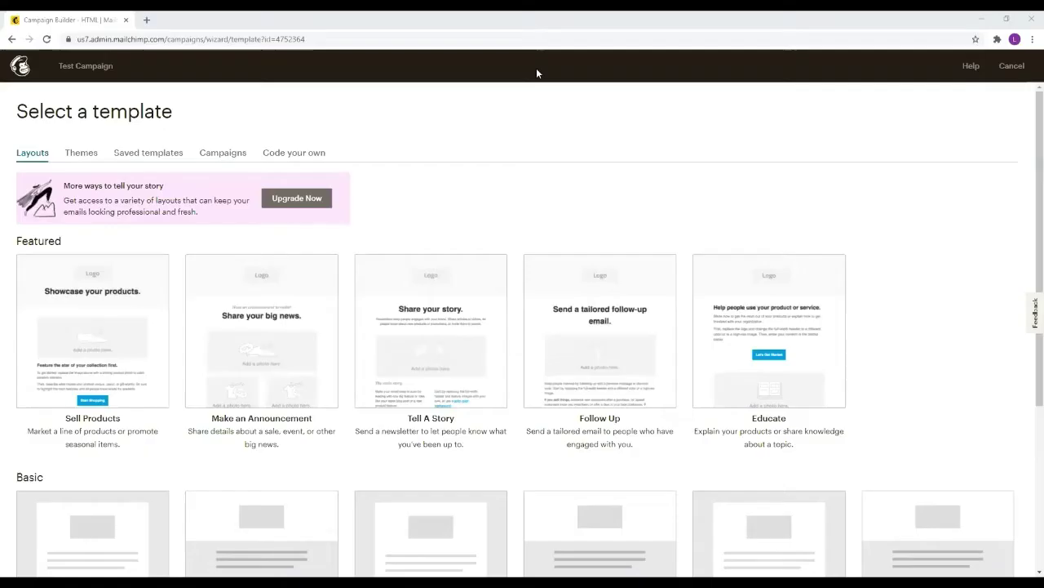
{"action": "scroll", "coordinate": [466, 224], "scroll_direction": "down", "scroll_amount": 1}
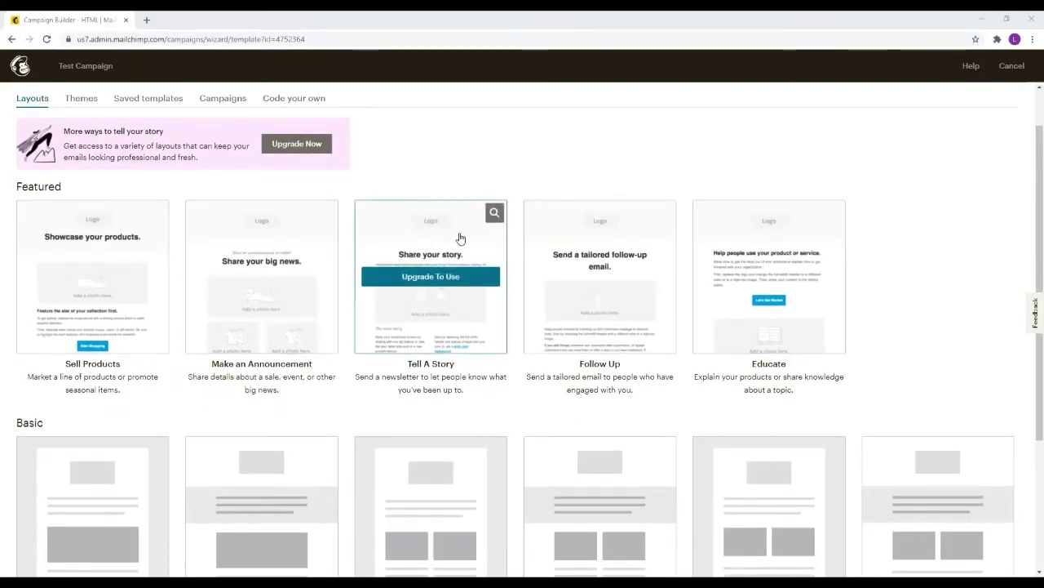
{"action": "scroll", "coordinate": [460, 238], "scroll_direction": "down", "scroll_amount": 3}
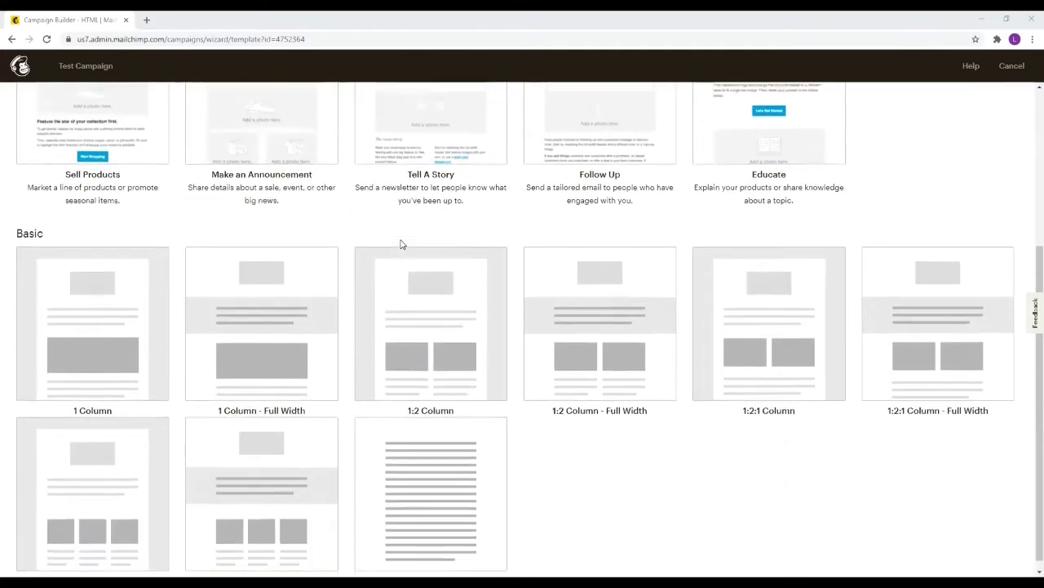
{"action": "scroll", "coordinate": [401, 244], "scroll_direction": "up", "scroll_amount": 3}
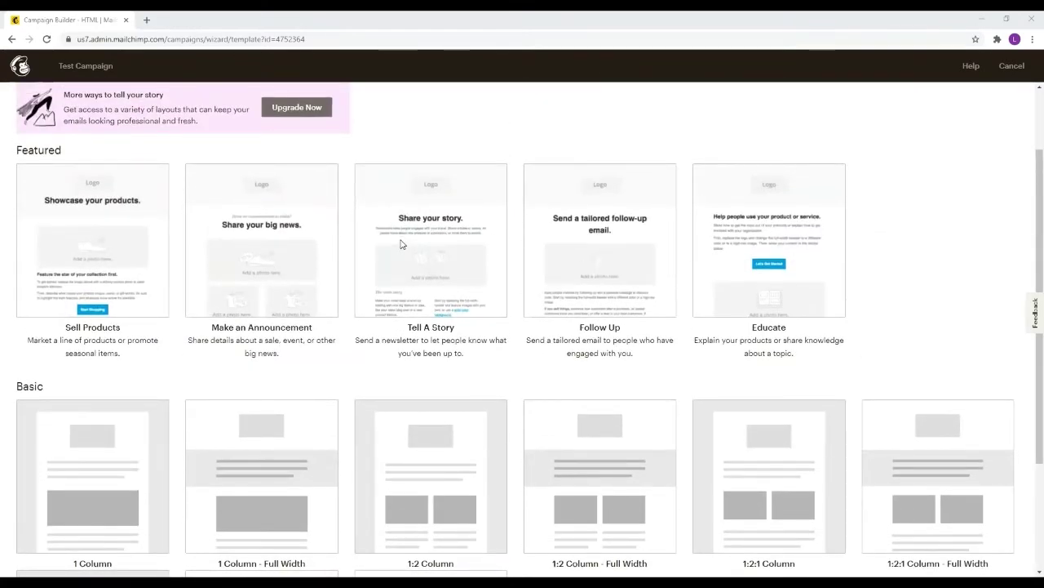
{"action": "scroll", "coordinate": [400, 249], "scroll_direction": "up", "scroll_amount": 2}
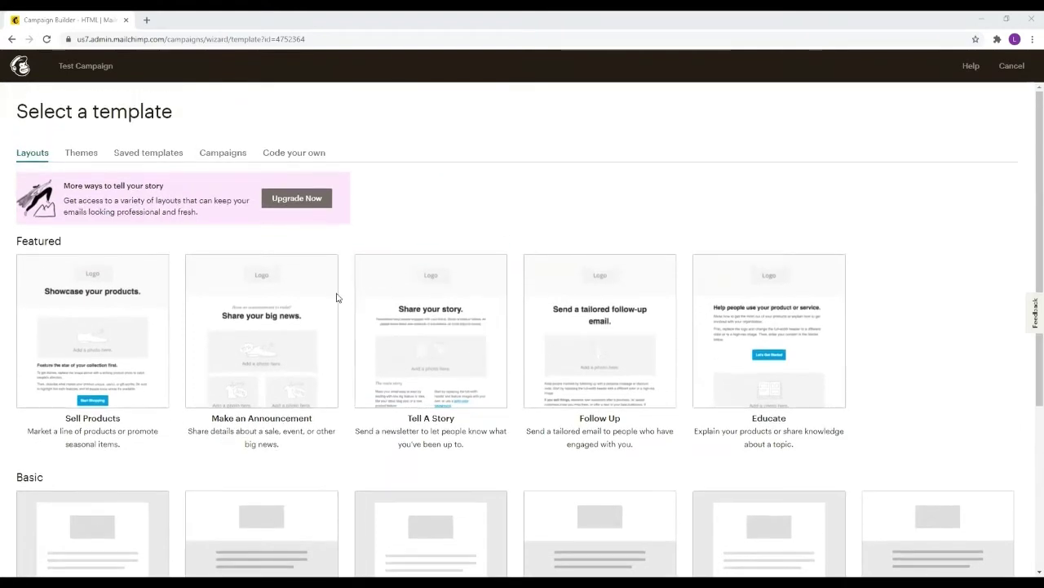
{"action": "mouse_move", "coordinate": [168, 337]}
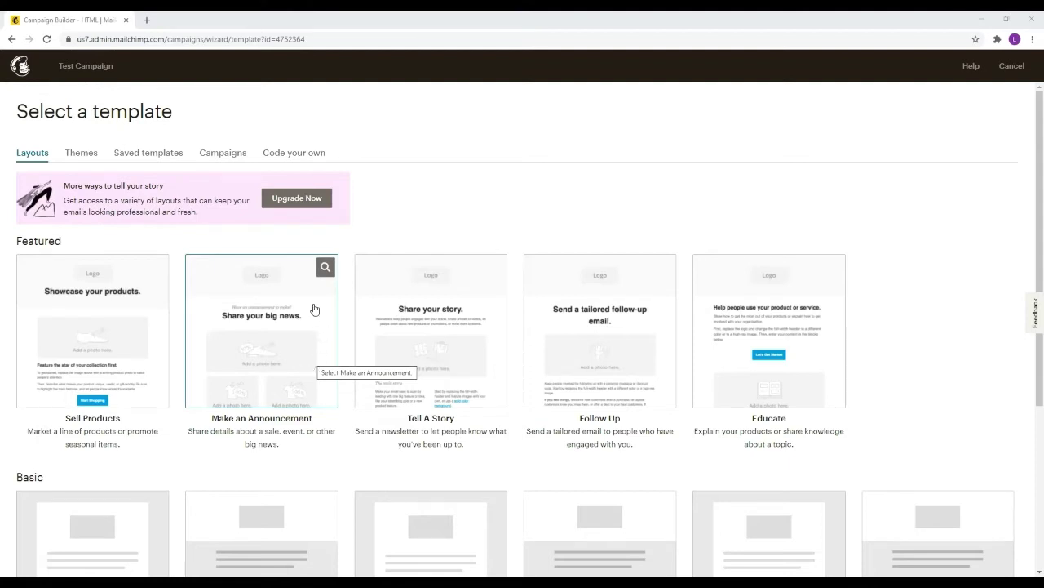
{"action": "scroll", "coordinate": [154, 394], "scroll_direction": "down", "scroll_amount": 2}
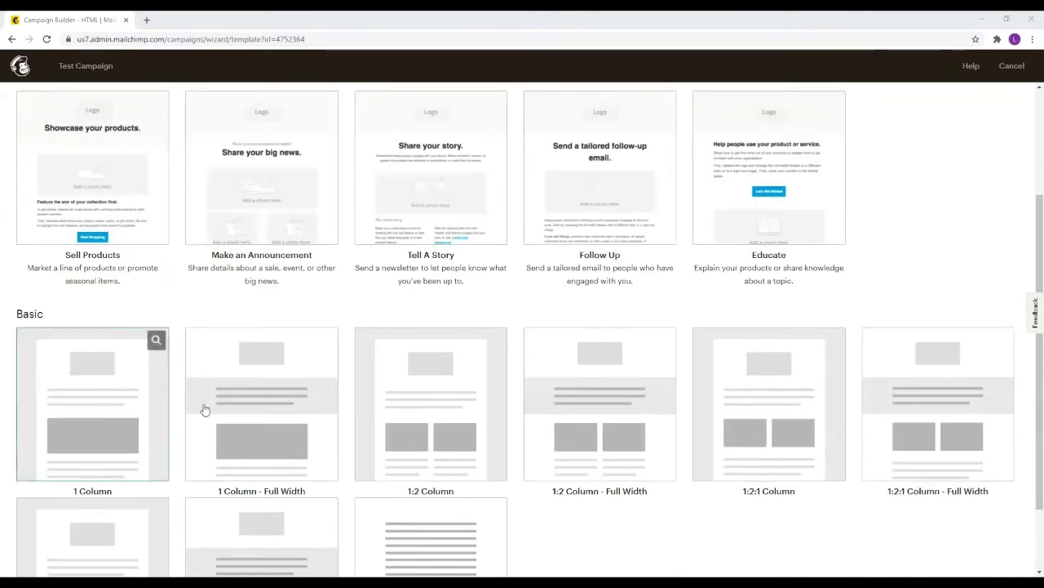
{"action": "scroll", "coordinate": [326, 377], "scroll_direction": "down", "scroll_amount": 1}
{"action": "scroll", "coordinate": [326, 378], "scroll_direction": "up", "scroll_amount": 1}
{"action": "scroll", "coordinate": [327, 377], "scroll_direction": "up", "scroll_amount": 1}
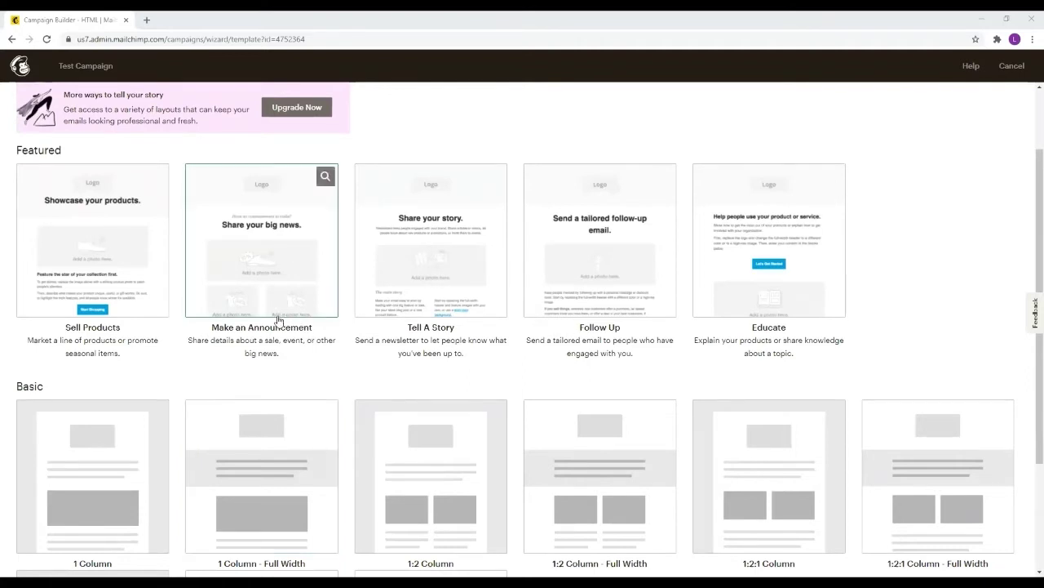
Use the Make an Announcement template for the email
{"action": "left_click", "coordinate": [217, 222]}
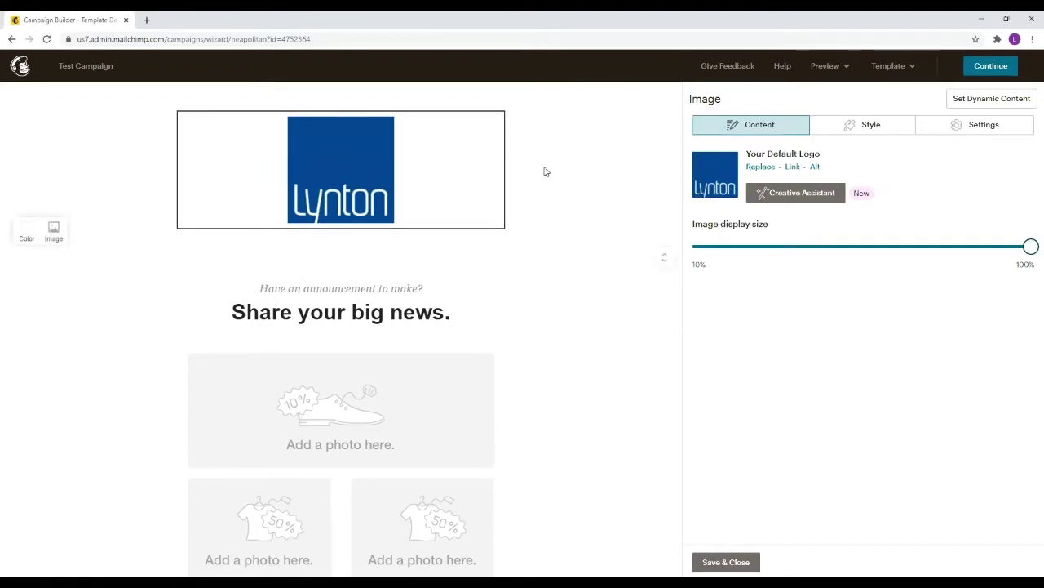
{"action": "scroll", "coordinate": [220, 147], "scroll_direction": "down", "scroll_amount": 7}
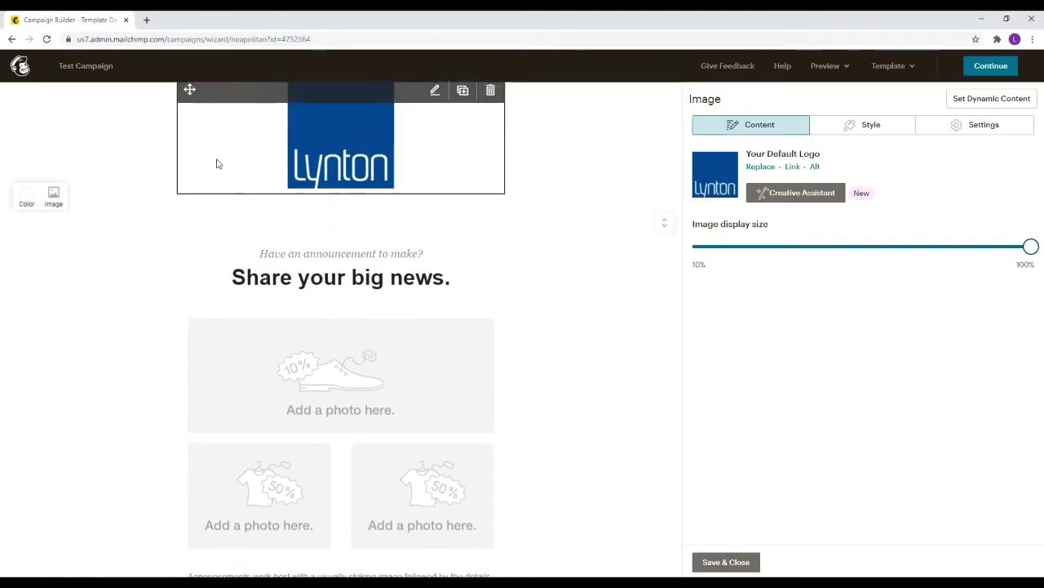
{"action": "scroll", "coordinate": [254, 364], "scroll_direction": "up", "scroll_amount": 8}
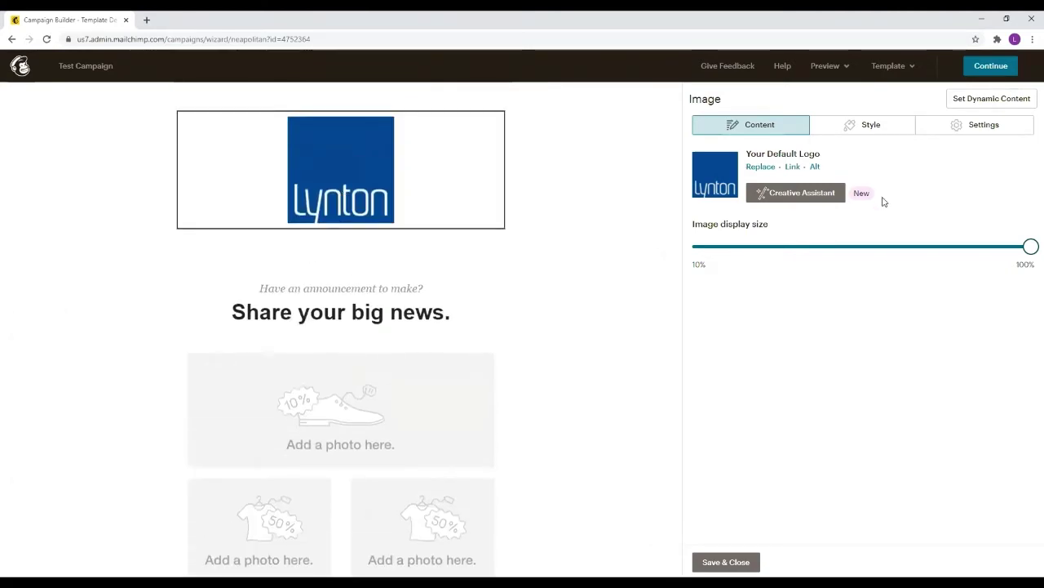
Keep the Lynton logo unchanged and shrink its display size to about 75%
{"action": "mouse_move", "coordinate": [326, 168]}
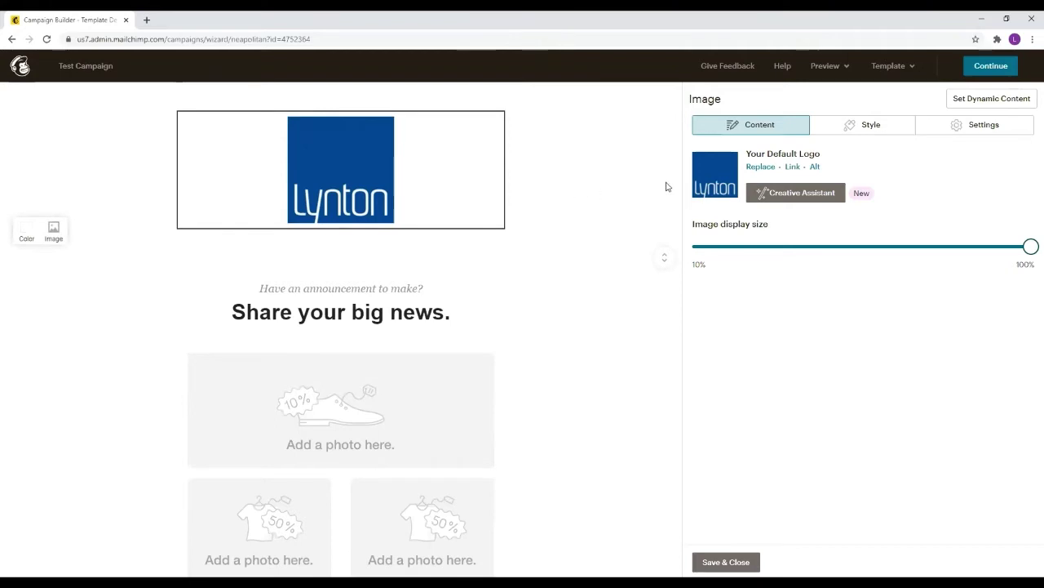
{"action": "left_click", "coordinate": [760, 168]}
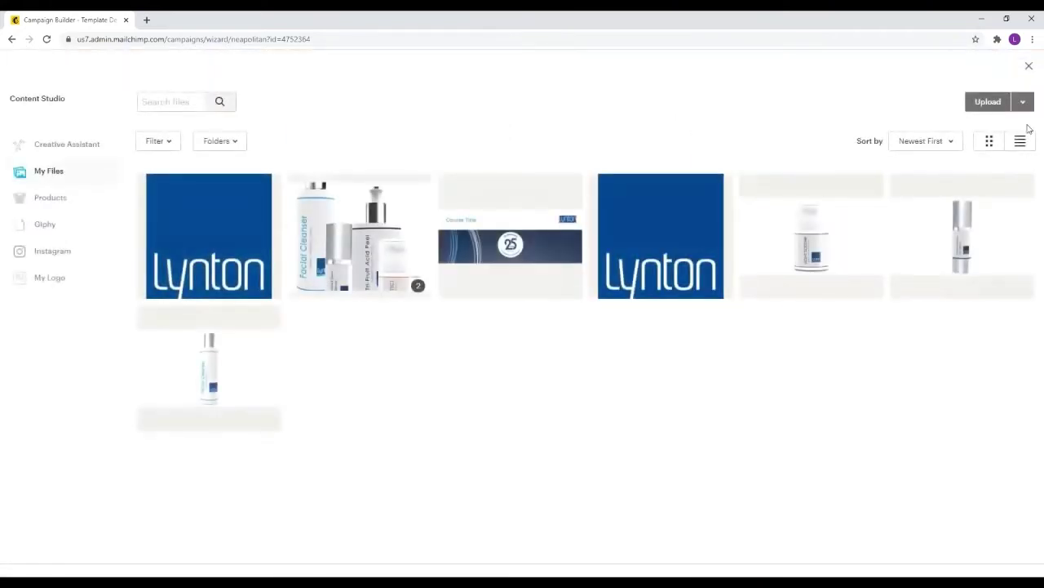
{"action": "left_click", "coordinate": [1029, 70]}
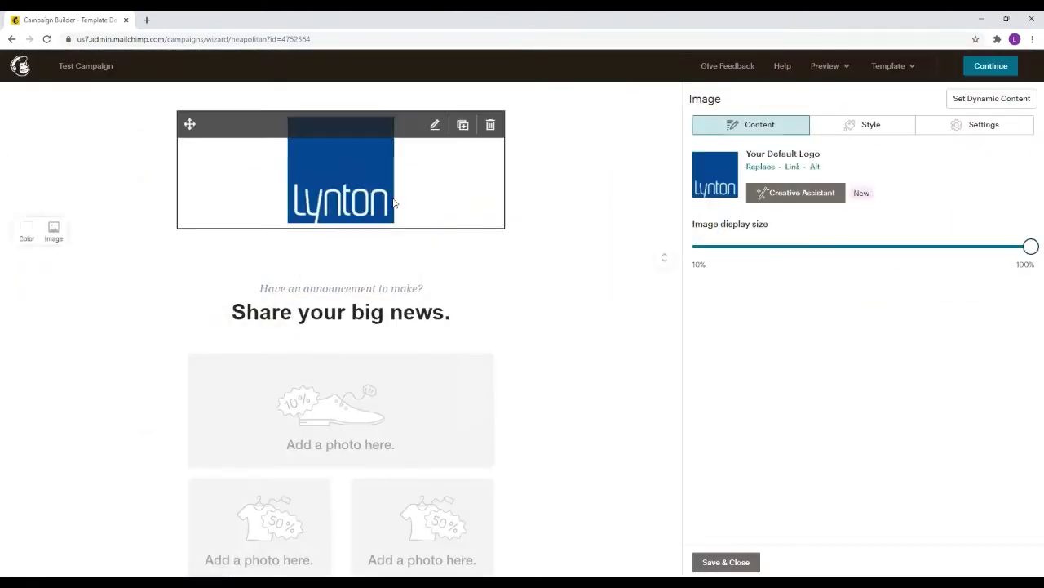
{"action": "left_click_drag", "start_coordinate": [1031, 246], "coordinate": [985, 247]}
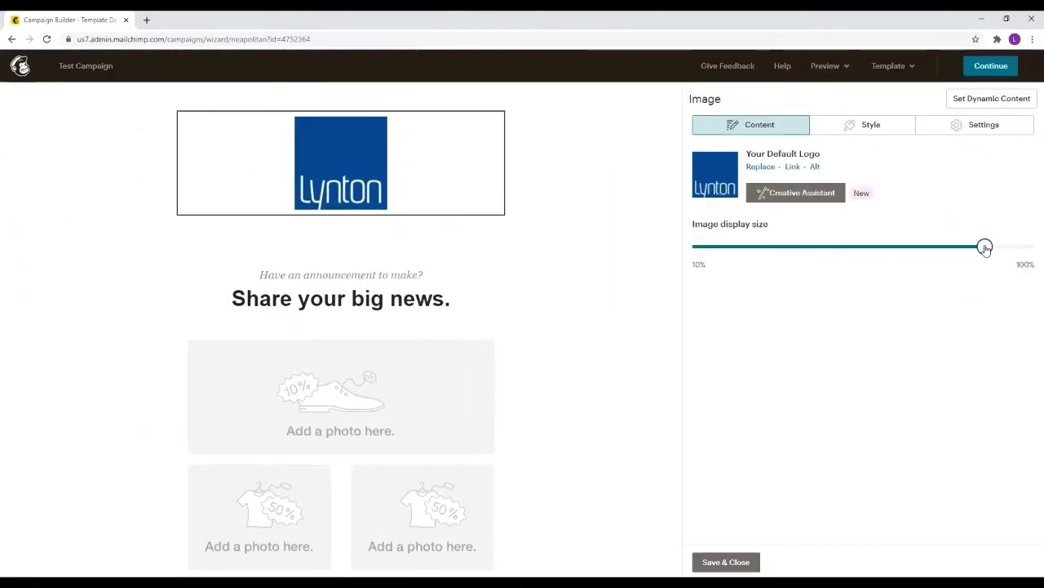
Try red and dusty pink header backgrounds and browse background images without choosing one
{"action": "left_click", "coordinate": [27, 217]}
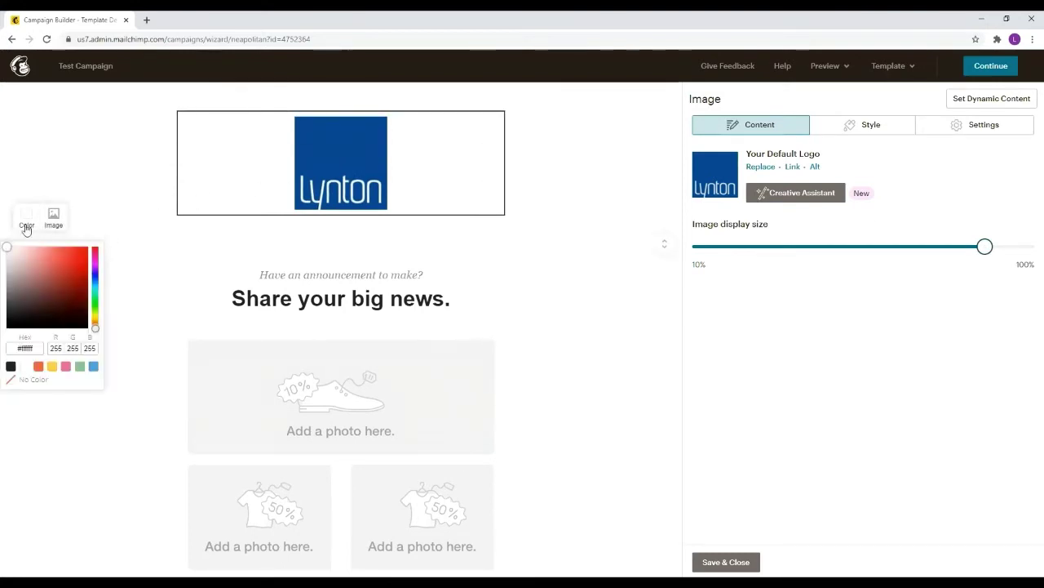
{"action": "left_click", "coordinate": [62, 261]}
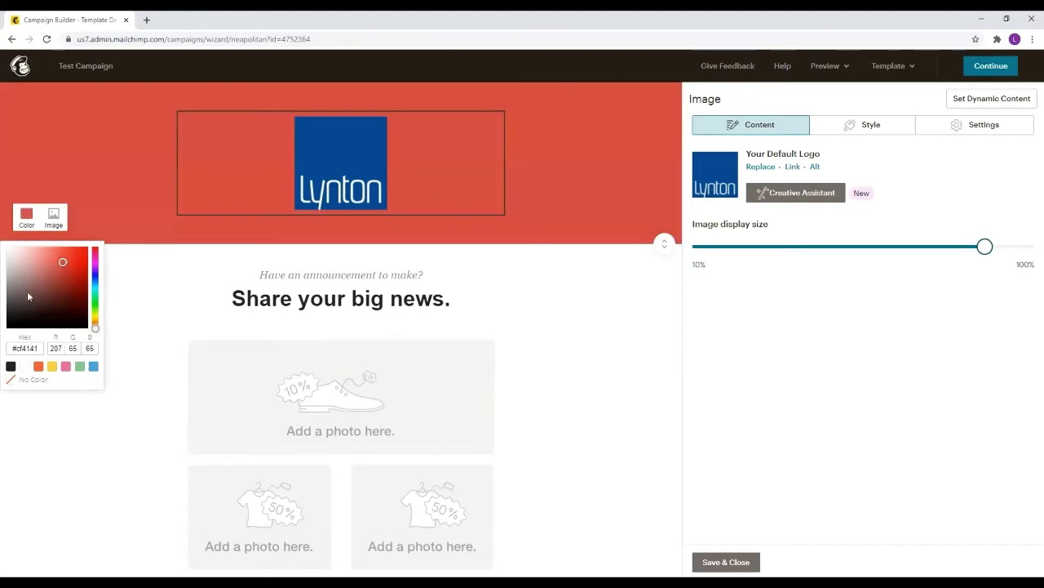
{"action": "mouse_move", "coordinate": [26, 291]}
{"action": "left_mouse_down"}
{"action": "mouse_move", "coordinate": [44, 322]}
{"action": "mouse_move", "coordinate": [28, 271]}
{"action": "left_mouse_up"}
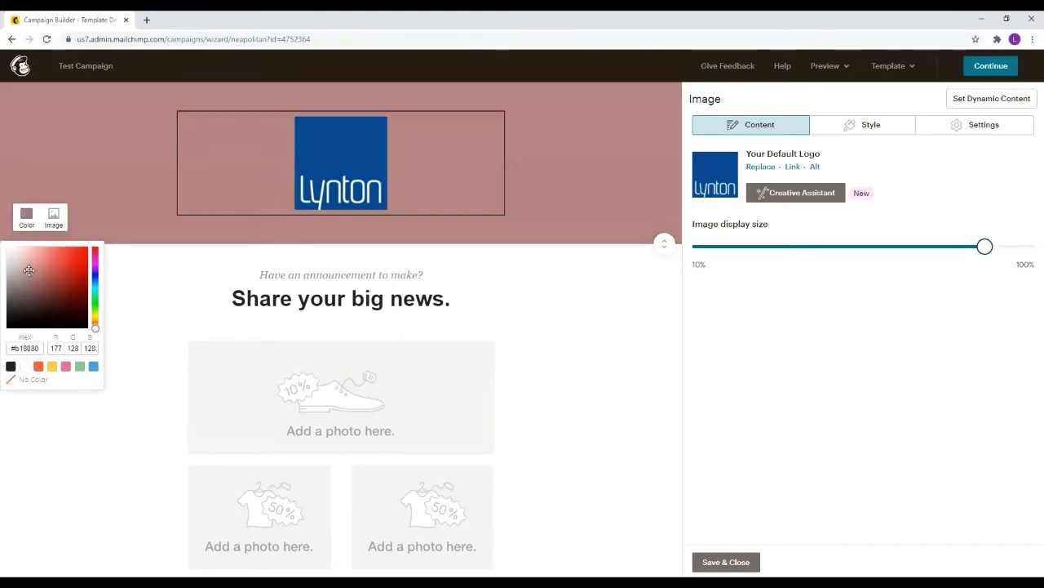
{"action": "left_click", "coordinate": [53, 213]}
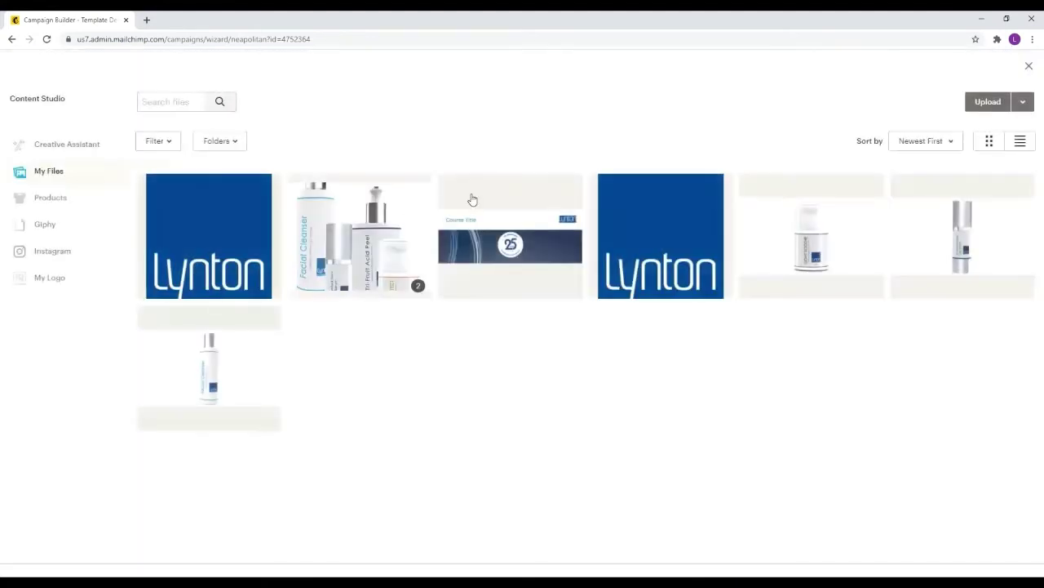
{"action": "left_click", "coordinate": [1028, 65]}
Set the header background to navy with RGB values 0, 74, 143
{"action": "left_click", "coordinate": [27, 216]}
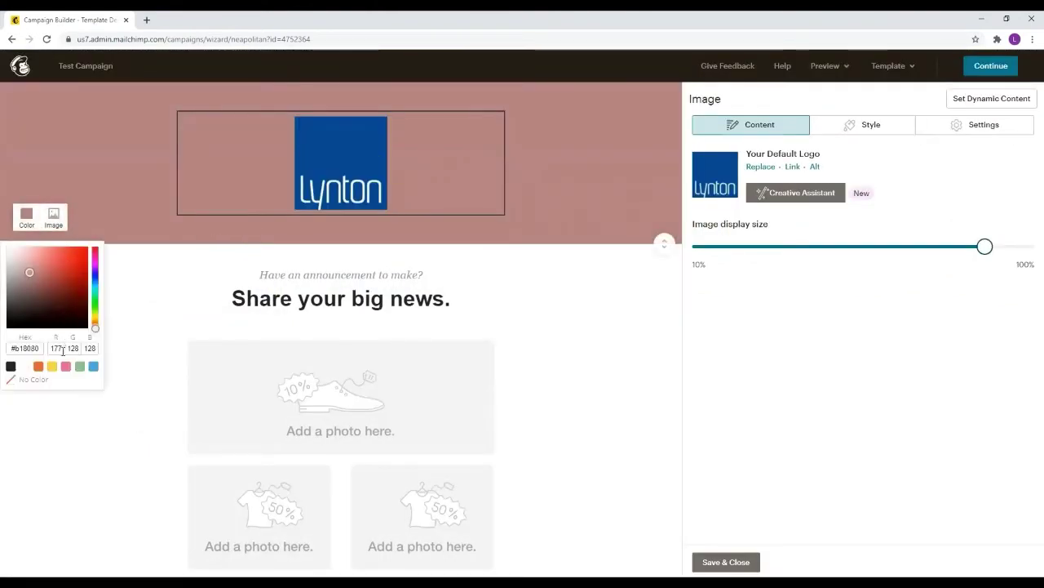
{"action": "left_click", "coordinate": [27, 216]}
{"action": "double_click", "coordinate": [62, 346]}
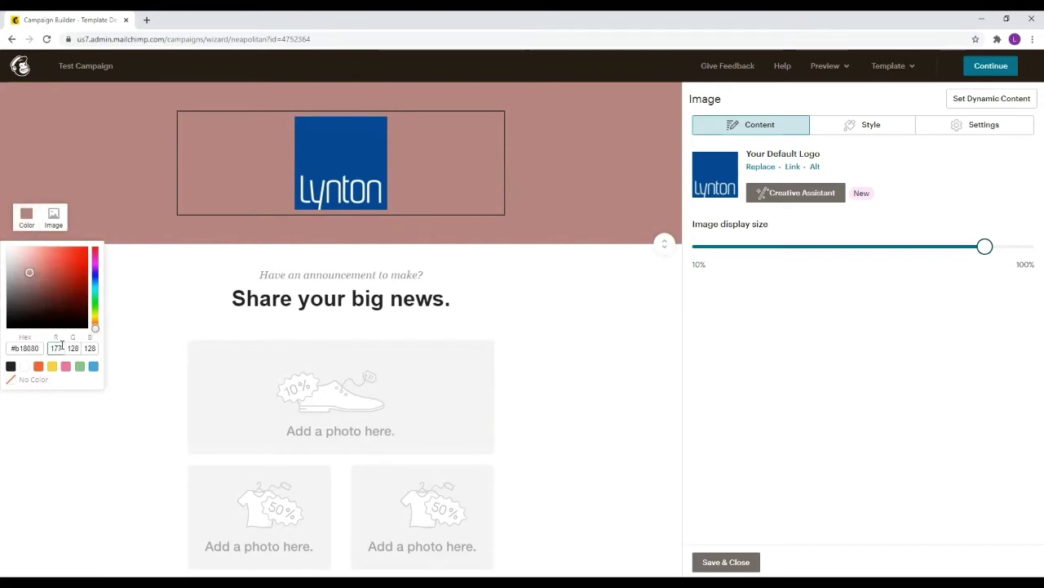
{"action": "type", "text": "0"}
{"action": "key", "text": "Tab"}
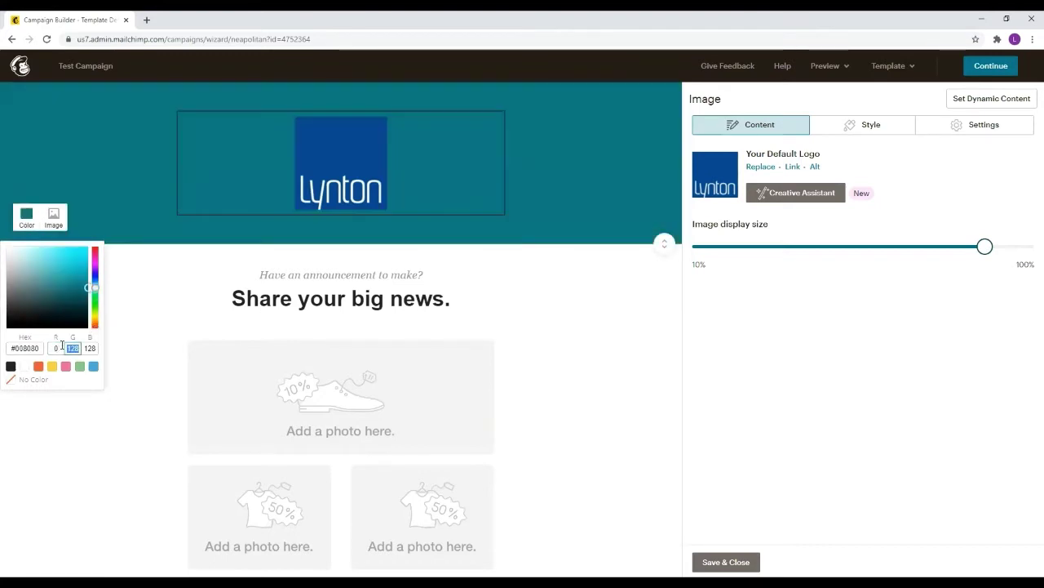
{"action": "type", "text": "74"}
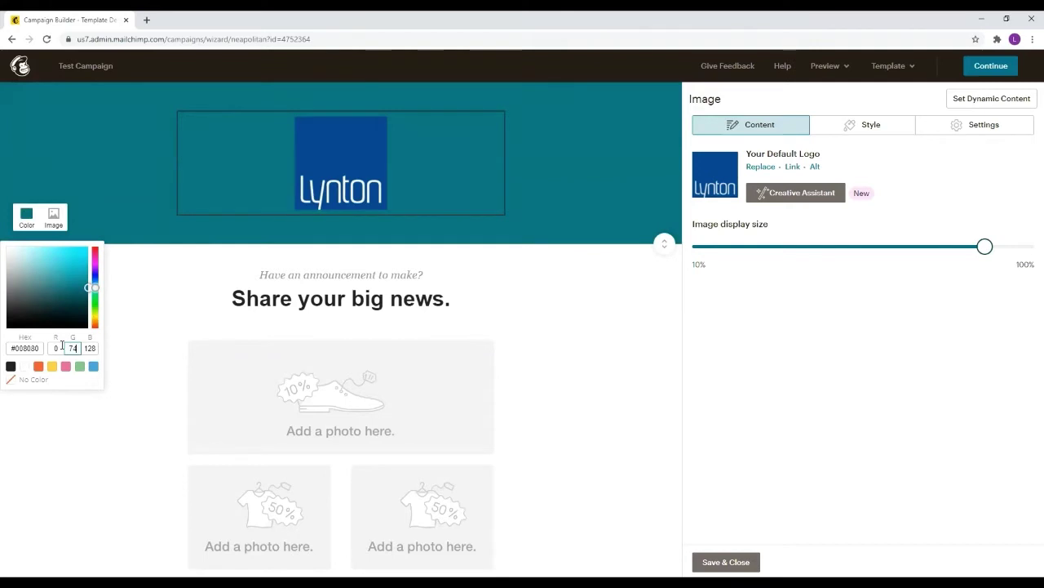
{"action": "key", "text": "Tab"}
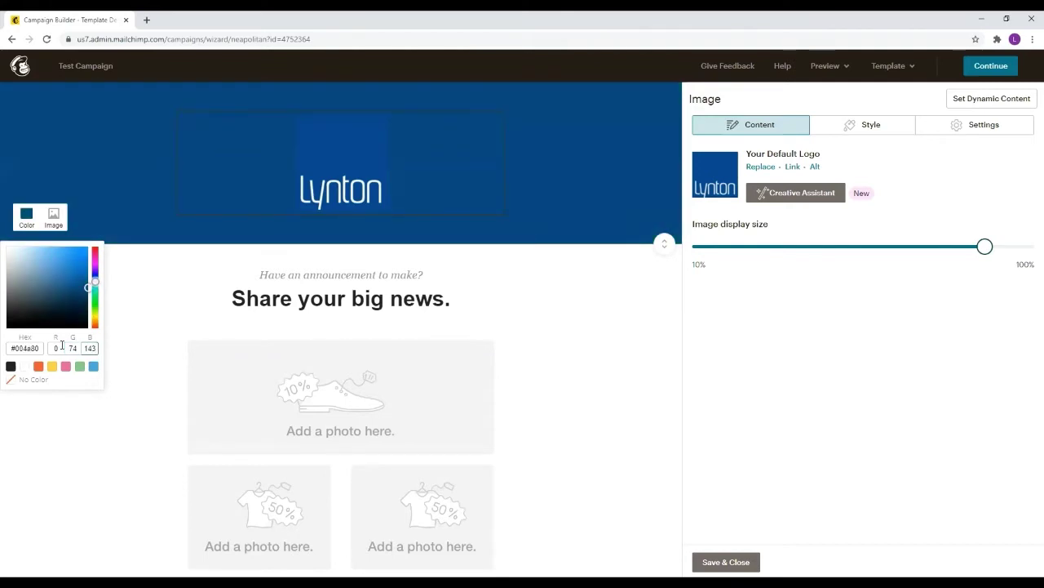
{"action": "type", "text": "143"}
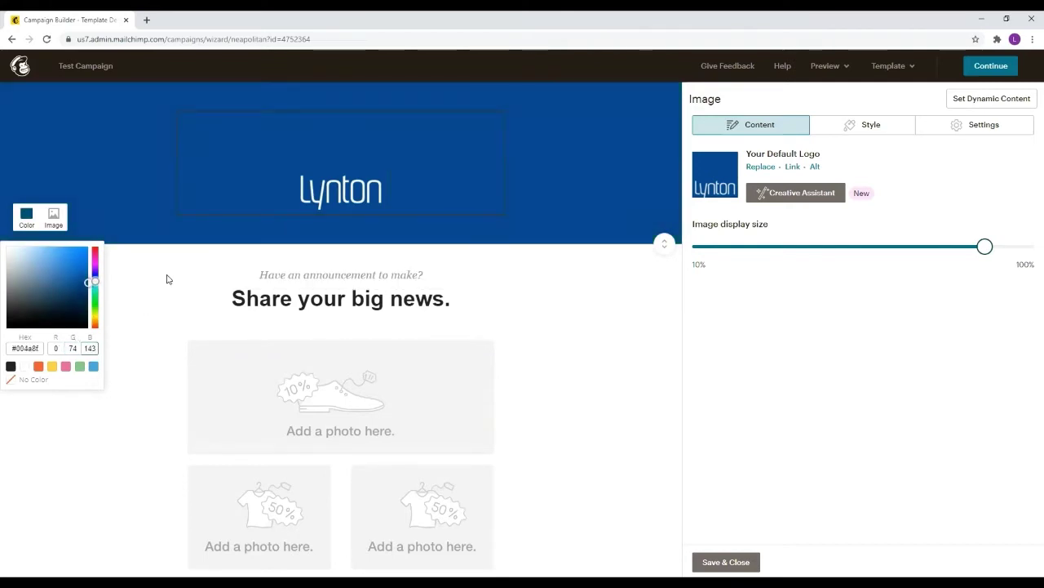
{"action": "left_click", "coordinate": [156, 250]}
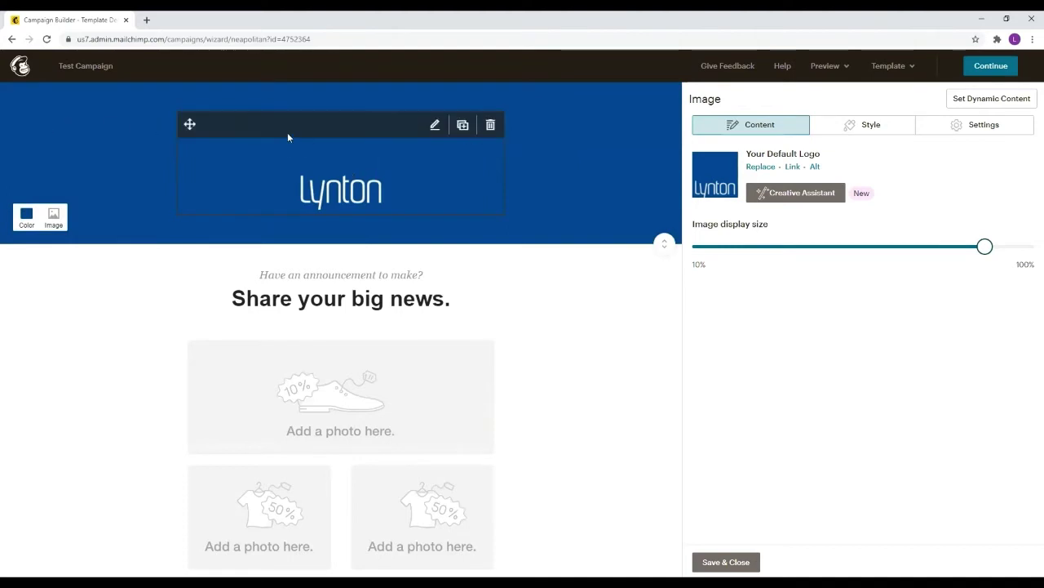
Reset the header background colour to white
{"action": "left_click", "coordinate": [27, 217]}
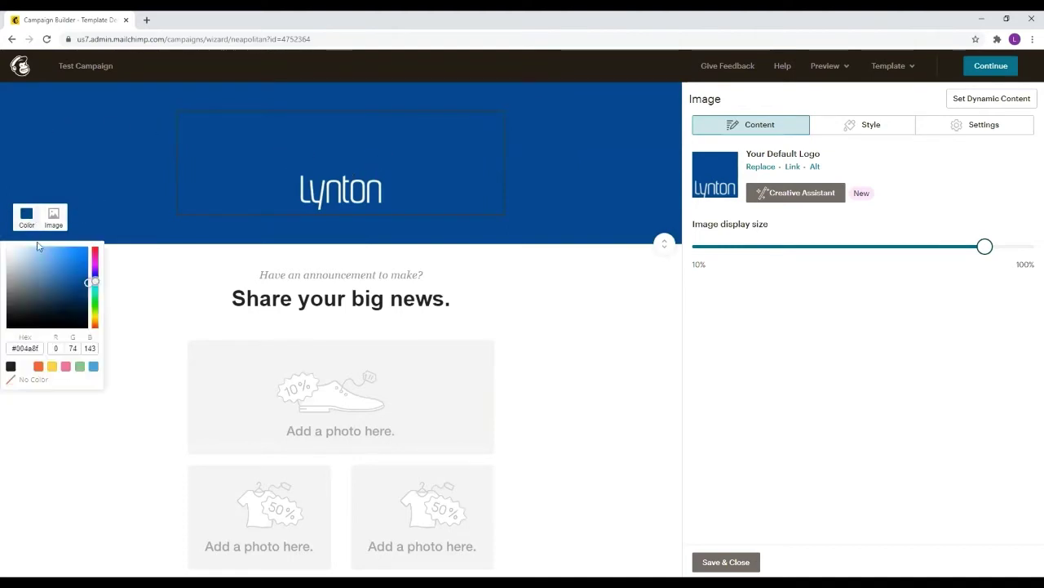
{"action": "left_click_drag", "start_coordinate": [22, 254], "coordinate": [0, 235]}
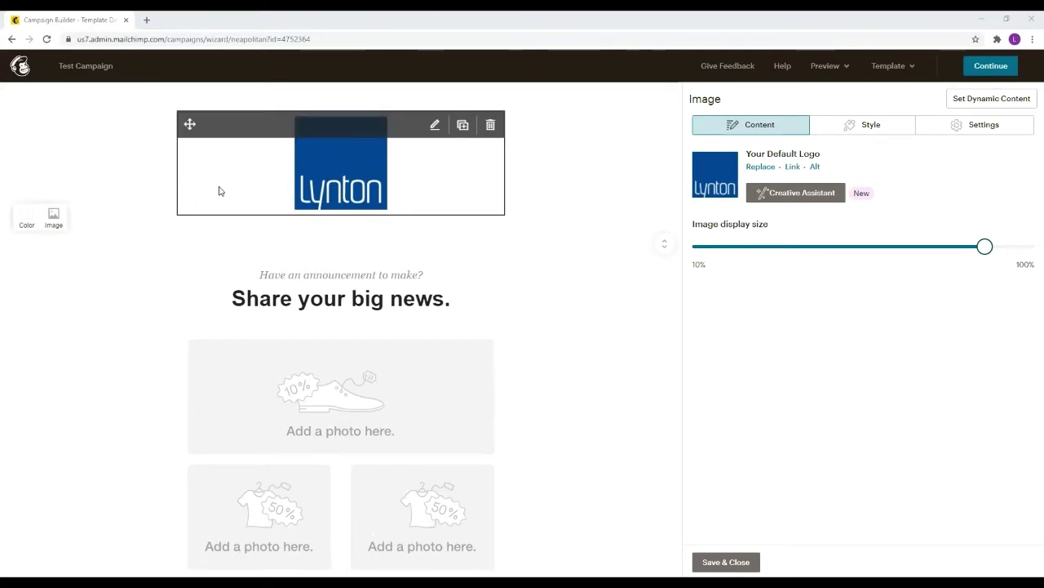
{"action": "scroll", "coordinate": [355, 228], "scroll_direction": "down", "scroll_amount": 1}
{"action": "scroll", "coordinate": [355, 228], "scroll_direction": "up", "scroll_amount": 1}
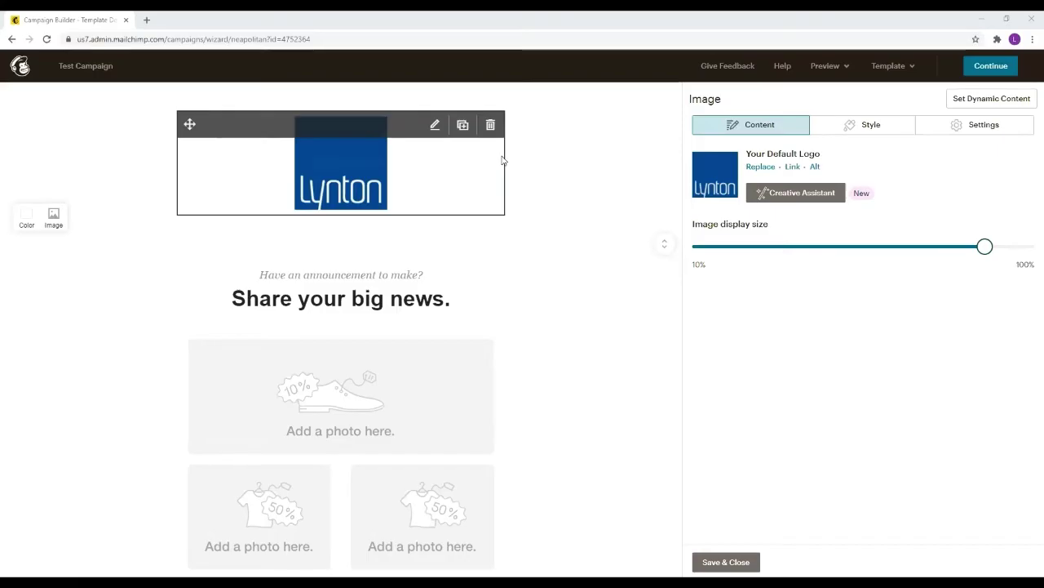
{"action": "scroll", "coordinate": [411, 253], "scroll_direction": "down", "scroll_amount": 1}
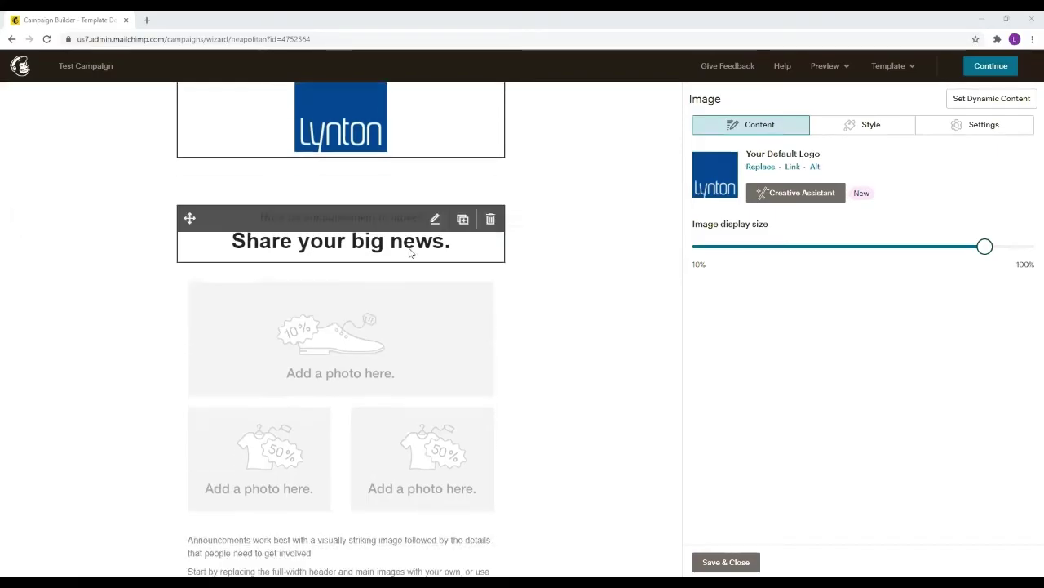
{"action": "scroll", "coordinate": [410, 253], "scroll_direction": "down", "scroll_amount": 1}
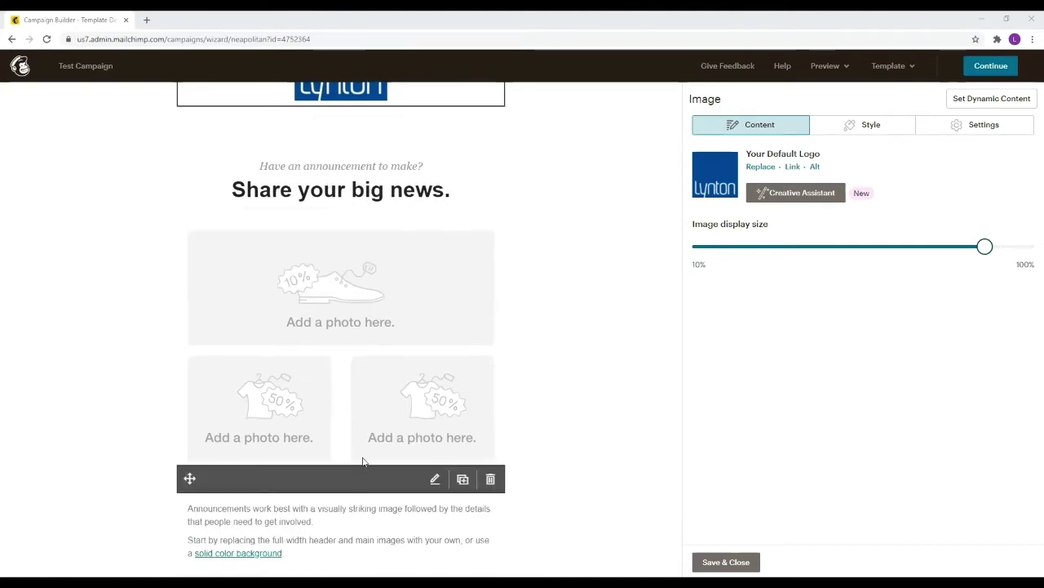
Replace the heading 'Share your big news.' with 'Hello'
{"action": "left_click", "coordinate": [359, 189]}
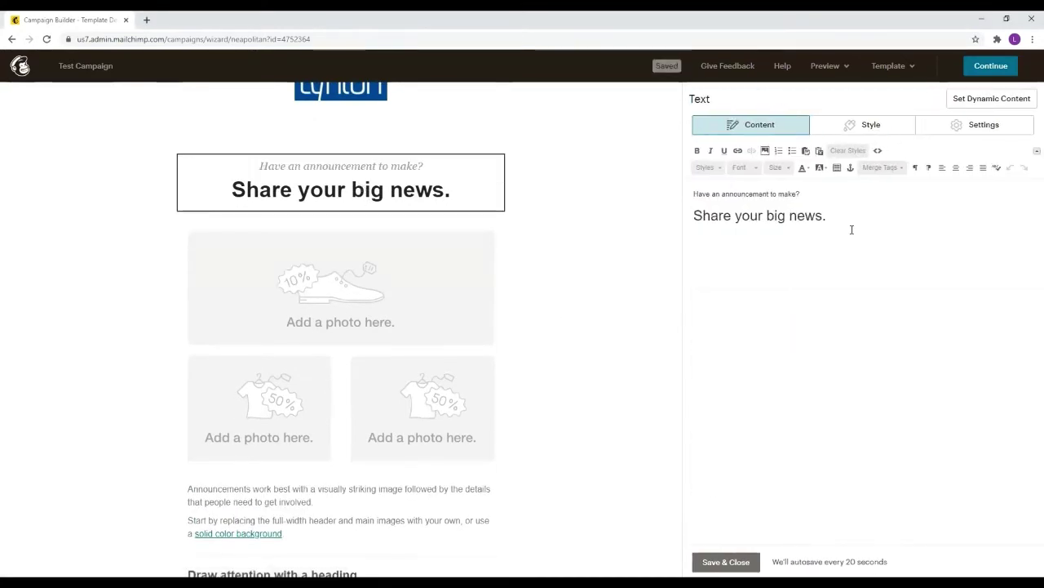
{"action": "left_click_drag", "start_coordinate": [852, 230], "coordinate": [696, 214]}
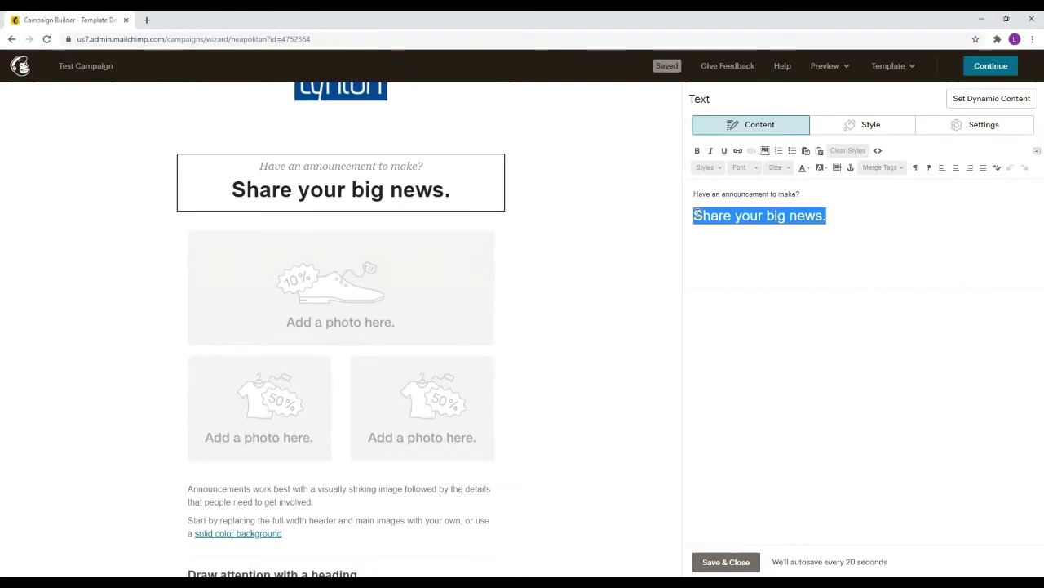
{"action": "type", "text": "Hello"}
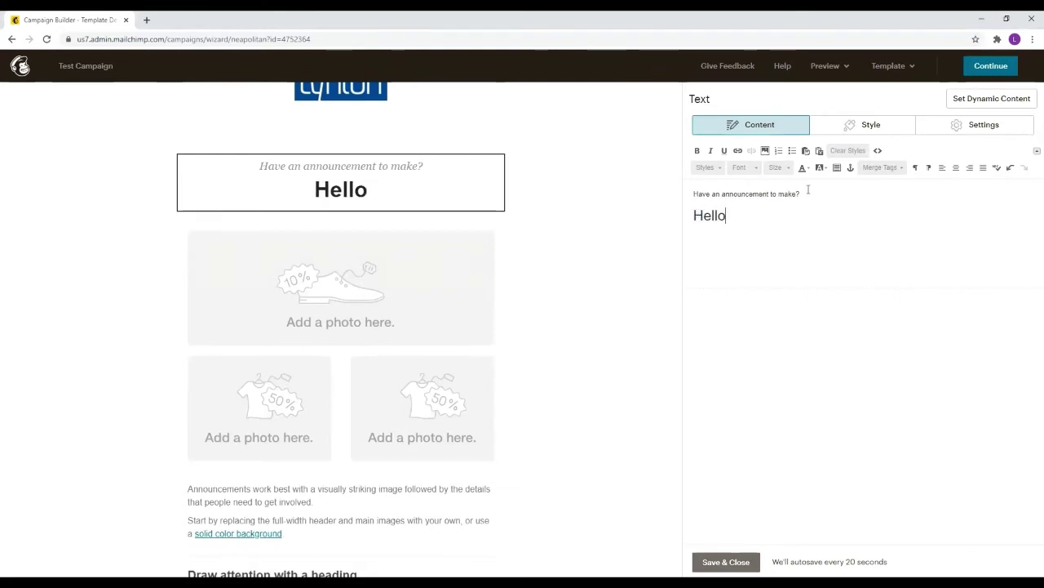
{"action": "scroll", "coordinate": [571, 252], "scroll_direction": "down", "scroll_amount": 1}
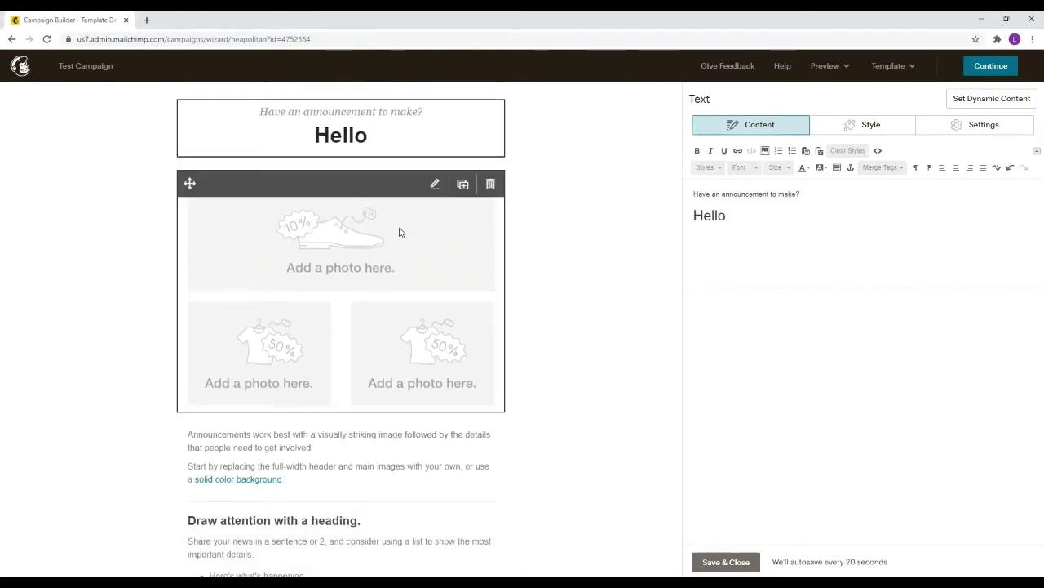
Put the Facial Cleanser and small white bottle photos in the first two image group slots
{"action": "left_click", "coordinate": [399, 231]}
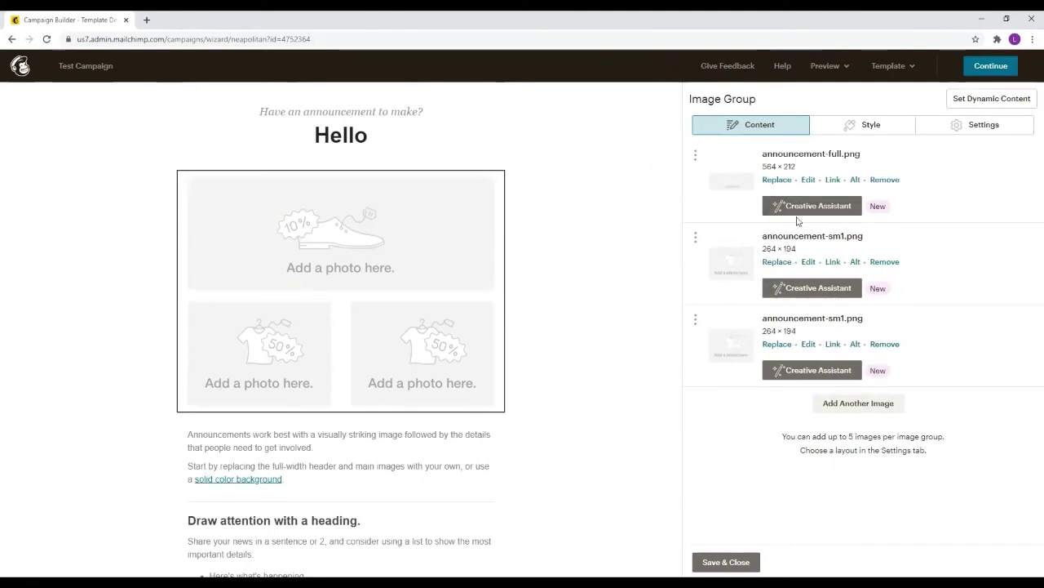
{"action": "left_click", "coordinate": [780, 181]}
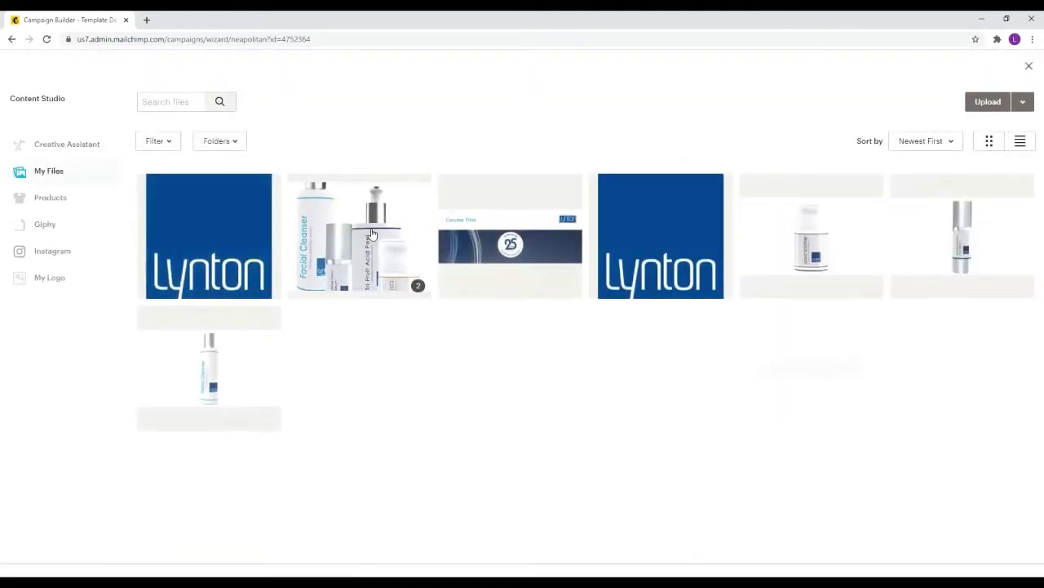
{"action": "left_click", "coordinate": [371, 237]}
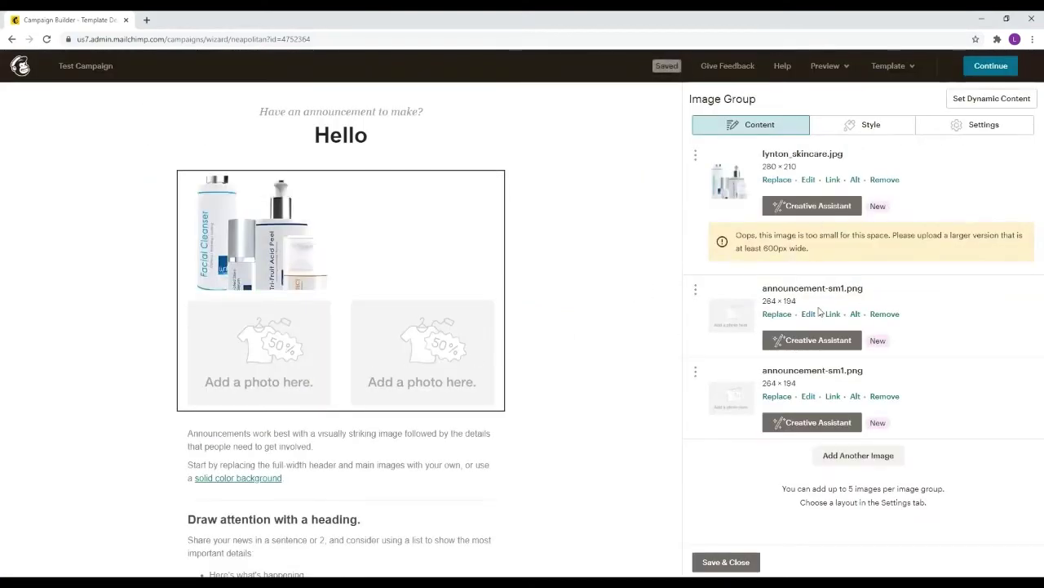
{"action": "left_click", "coordinate": [776, 315]}
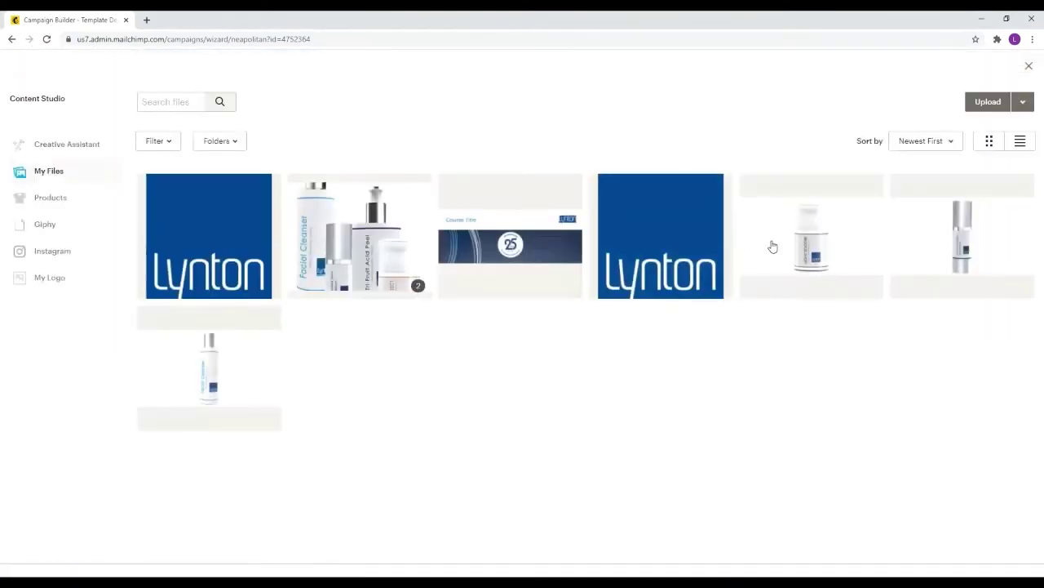
{"action": "left_click", "coordinate": [808, 245]}
{"action": "left_click", "coordinate": [997, 104]}
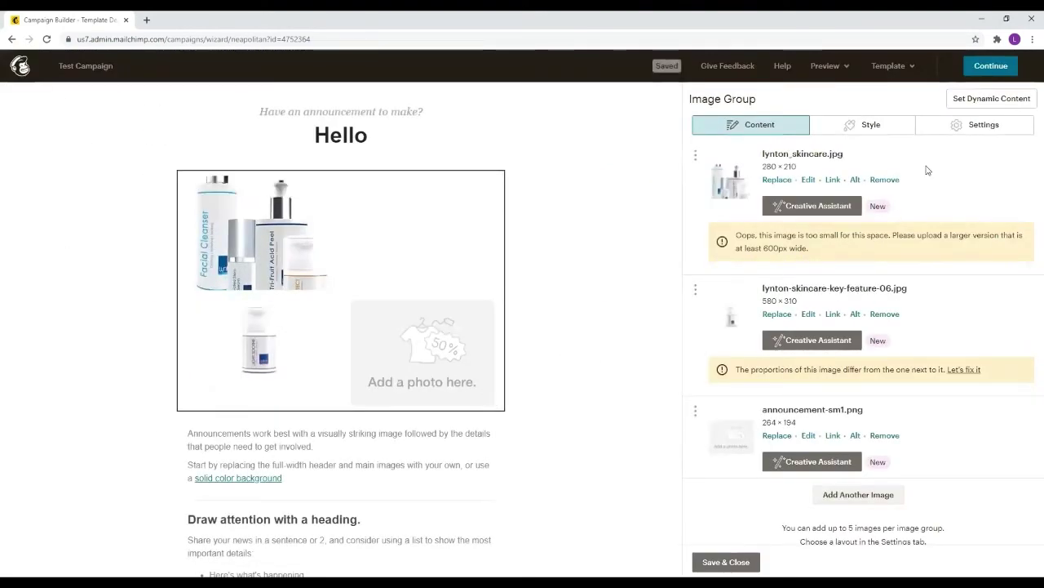
Fill the third image slot with the raccoon GIF from Giphy
{"action": "left_click", "coordinate": [777, 435]}
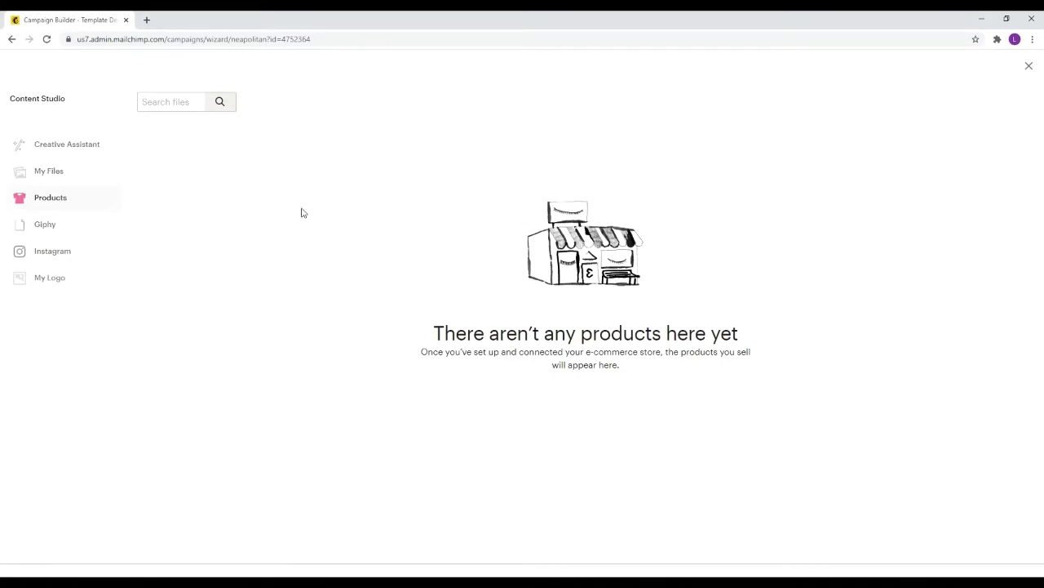
{"action": "left_click", "coordinate": [72, 253]}
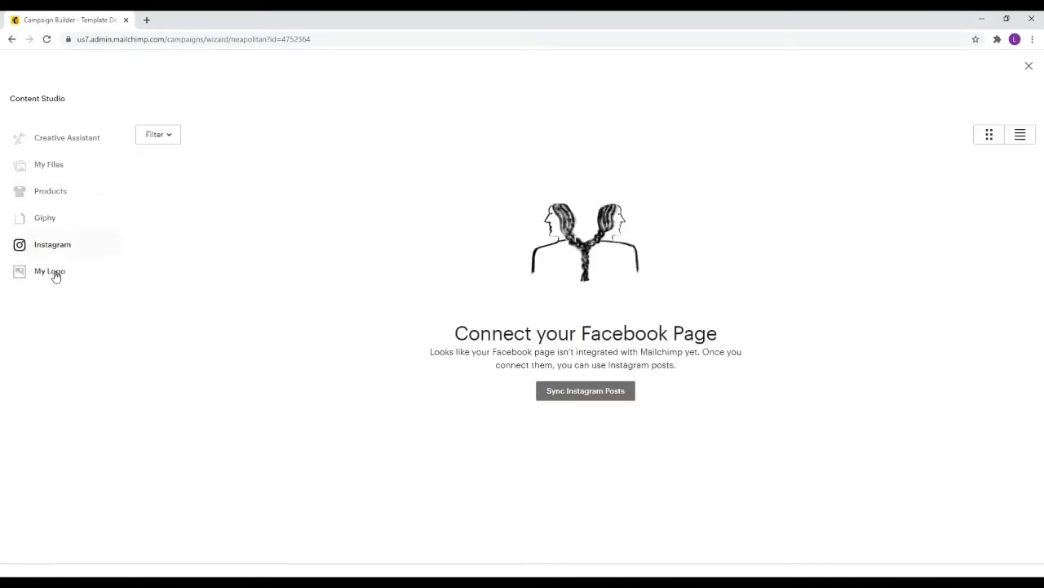
{"action": "left_click", "coordinate": [45, 218]}
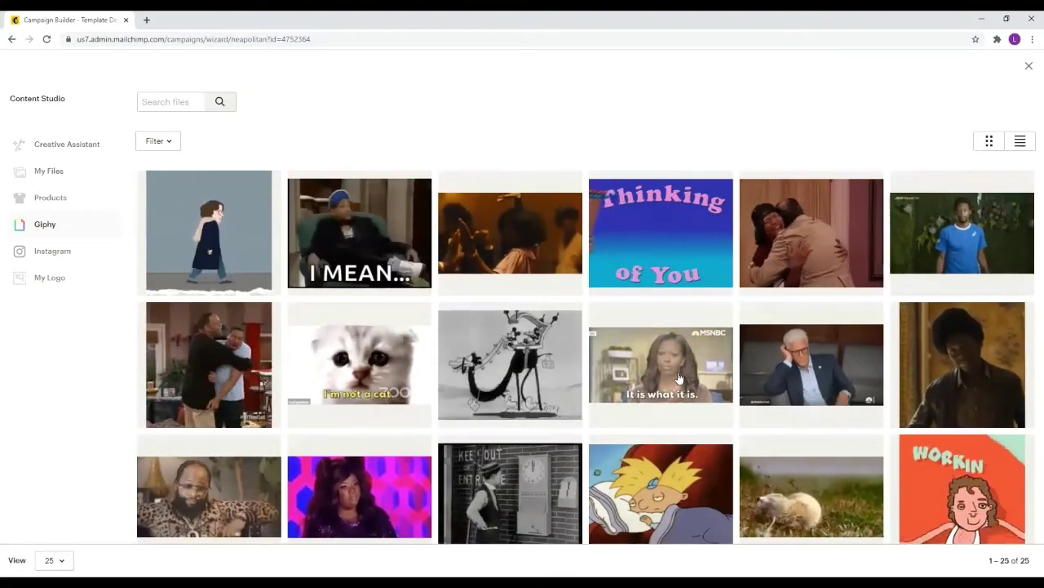
{"action": "scroll", "coordinate": [718, 385], "scroll_direction": "down", "scroll_amount": 1}
{"action": "scroll", "coordinate": [734, 380], "scroll_direction": "up", "scroll_amount": 1}
{"action": "scroll", "coordinate": [744, 372], "scroll_direction": "down", "scroll_amount": 1}
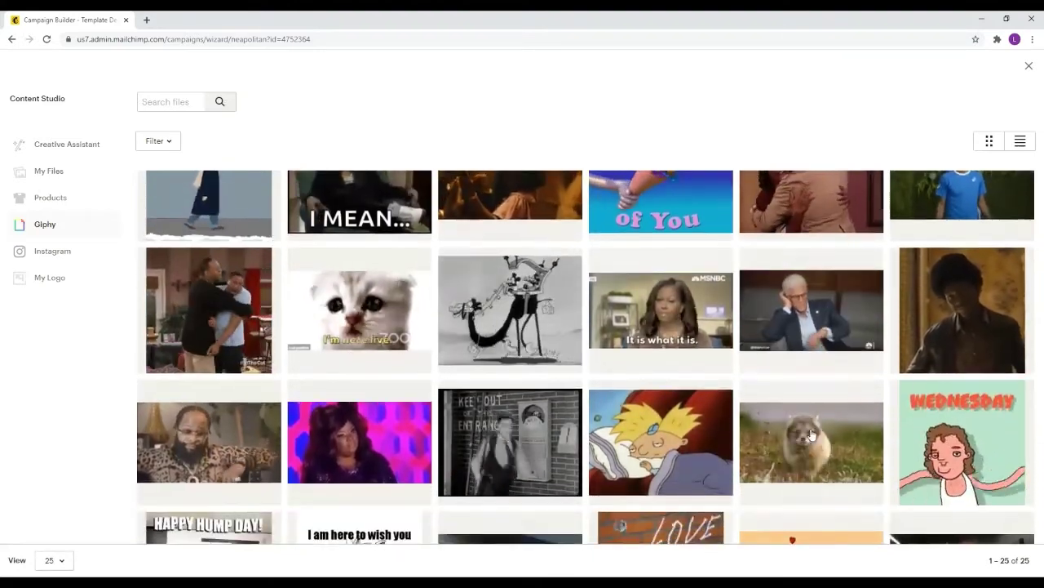
{"action": "left_click", "coordinate": [808, 436]}
{"action": "left_click", "coordinate": [1020, 103]}
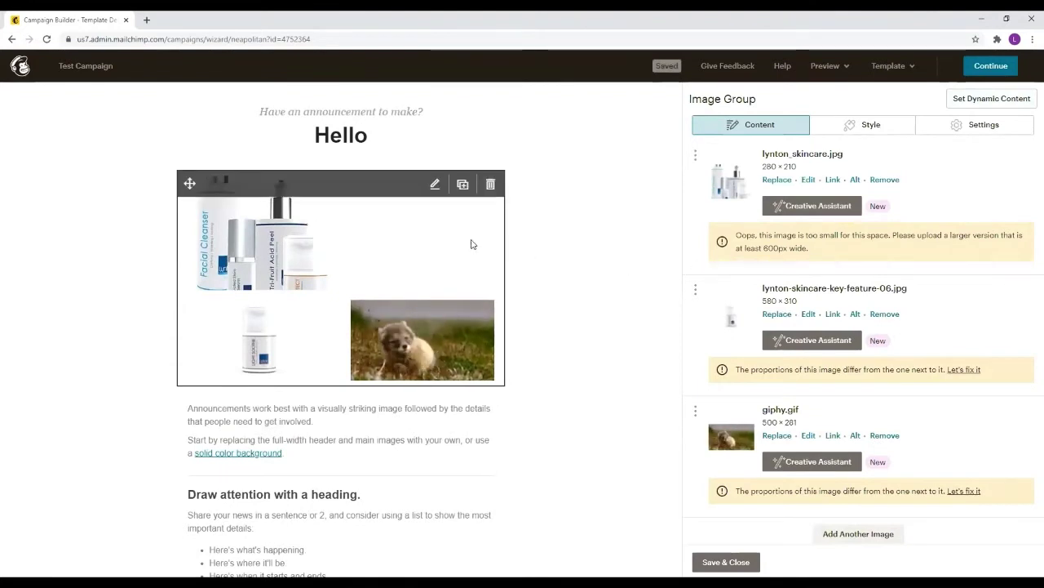
Swap lynton_skincare.jpg for lynton-skincare-key-feature-03.jpg and crop it around the serum bottle
{"action": "left_click", "coordinate": [786, 185]}
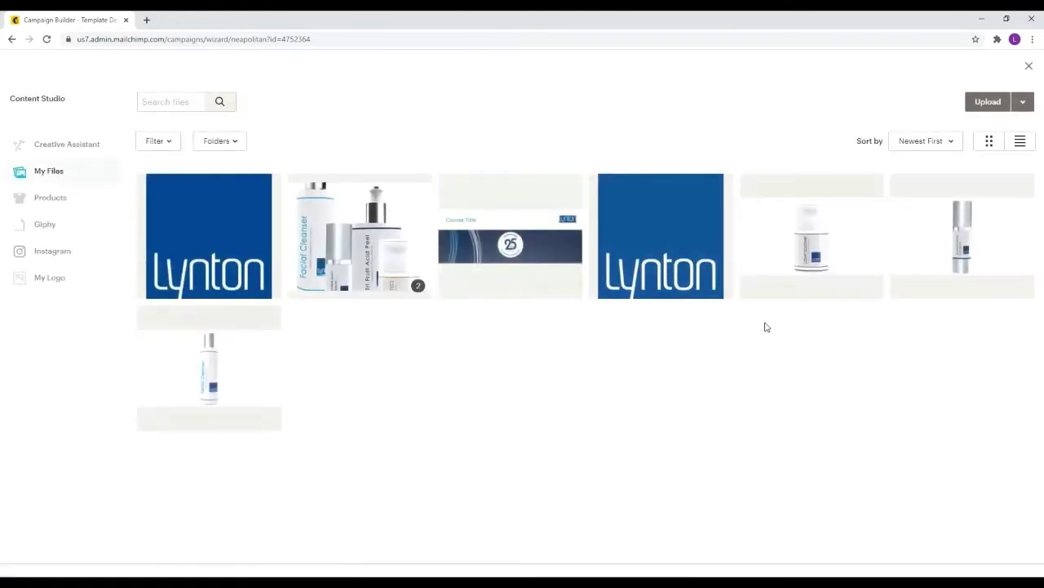
{"action": "left_click", "coordinate": [937, 244]}
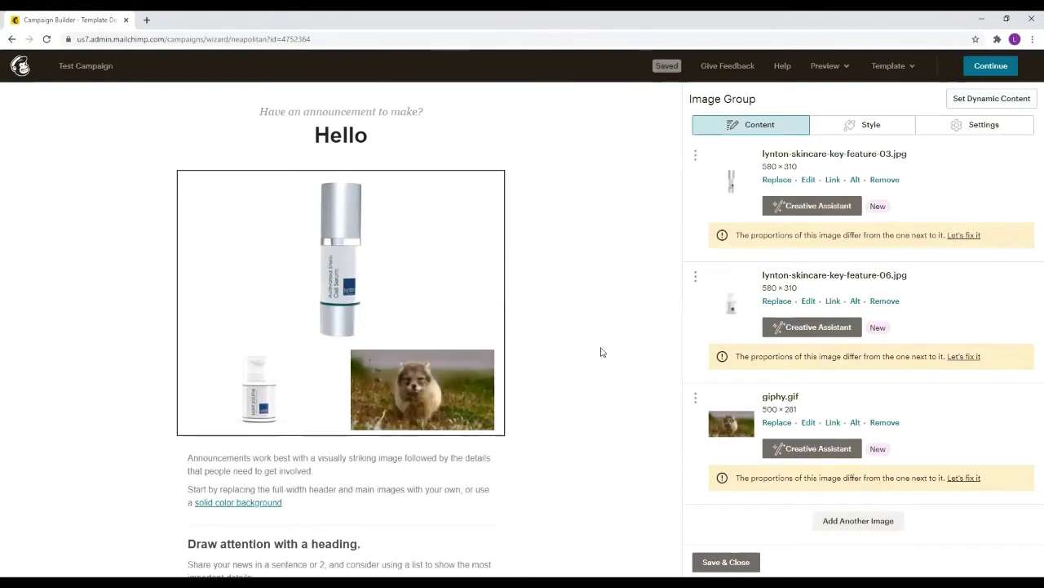
{"action": "scroll", "coordinate": [629, 355], "scroll_direction": "down", "scroll_amount": 3}
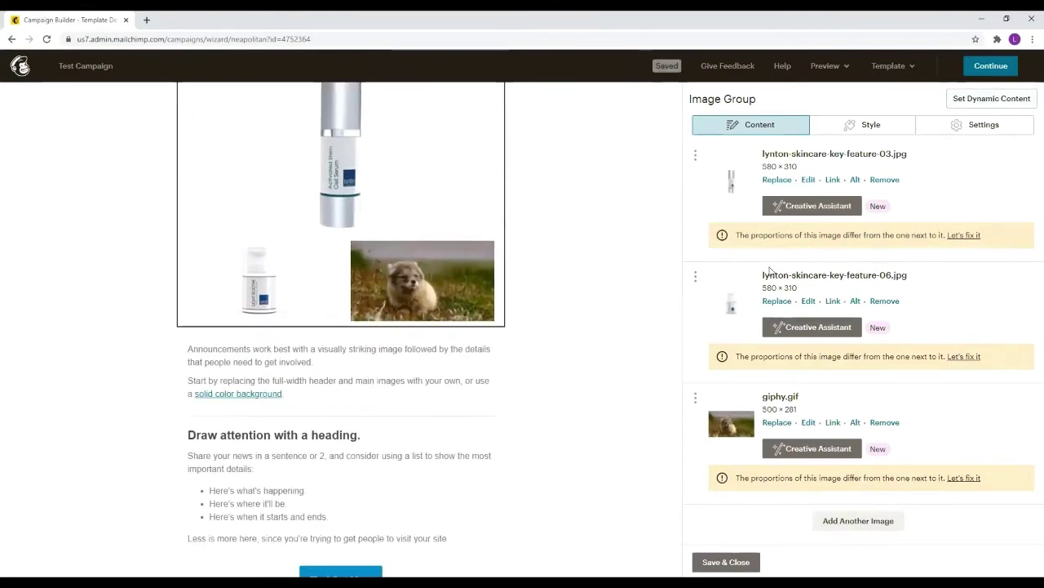
{"action": "left_click", "coordinate": [953, 238]}
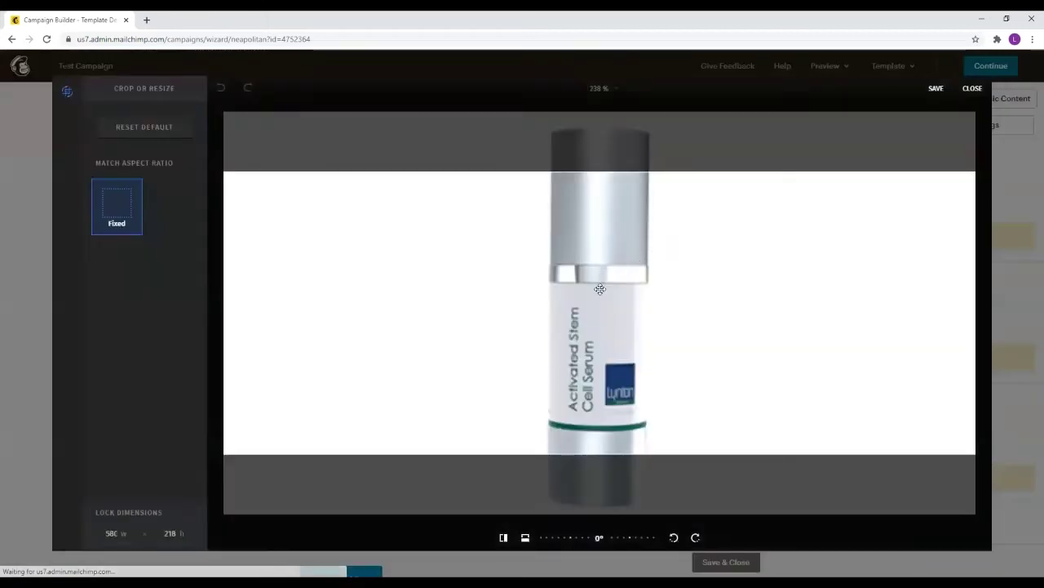
{"action": "left_click_drag", "start_coordinate": [600, 289], "coordinate": [947, 114]}
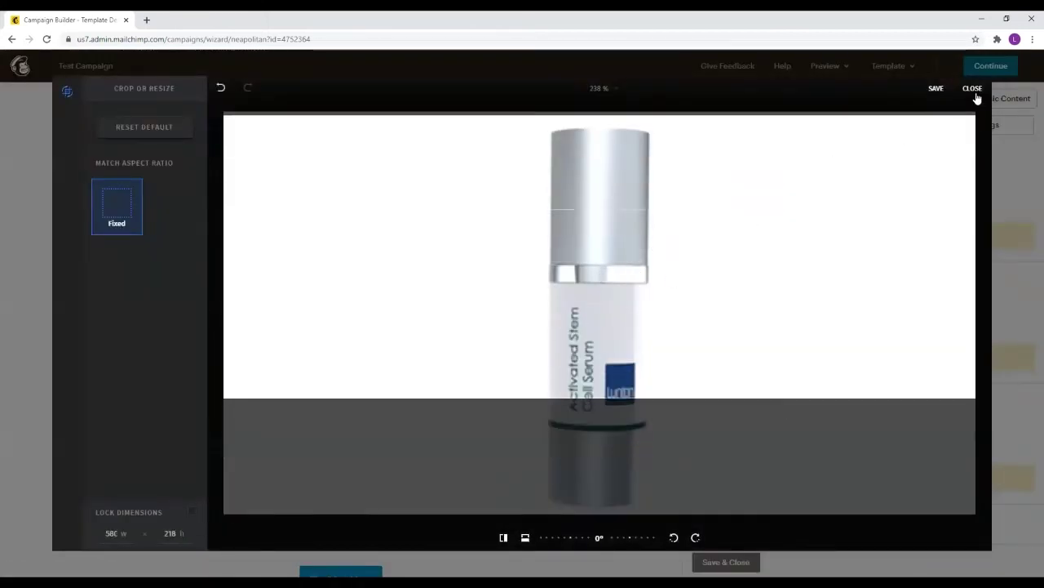
{"action": "left_click", "coordinate": [974, 91]}
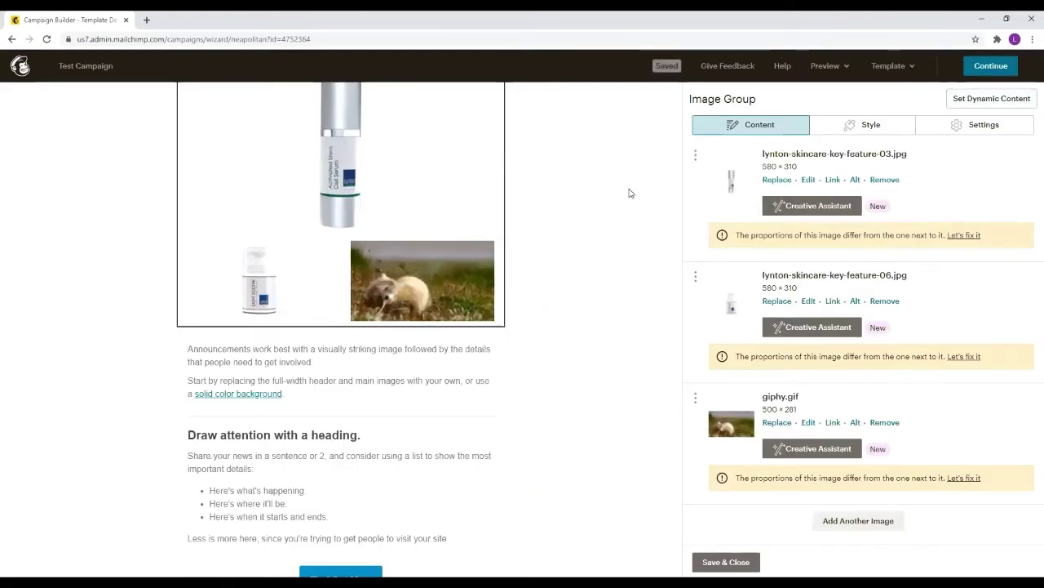
{"action": "scroll", "coordinate": [559, 230], "scroll_direction": "up", "scroll_amount": 2}
{"action": "scroll", "coordinate": [563, 232], "scroll_direction": "up", "scroll_amount": 1}
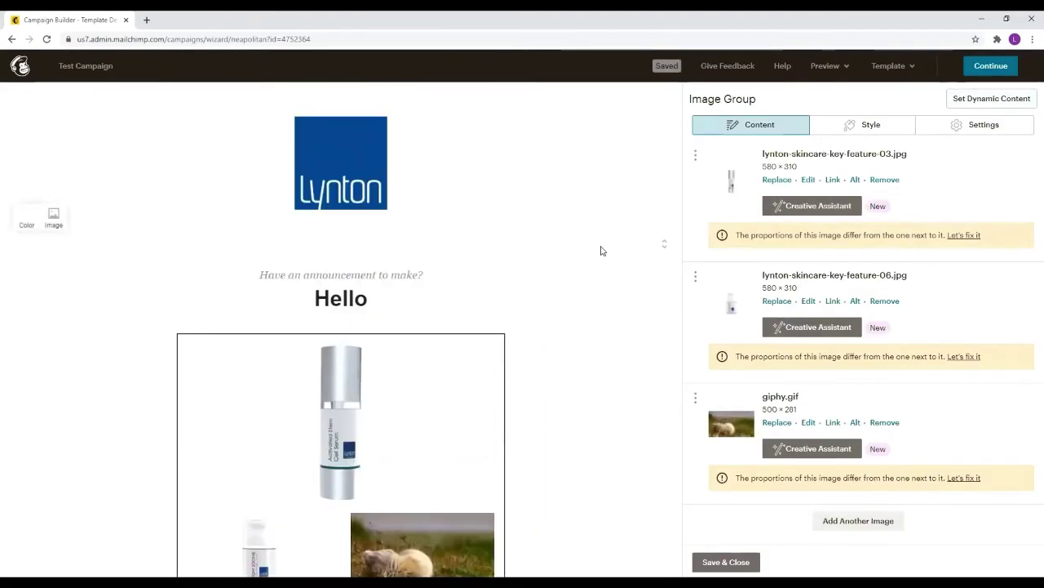
{"action": "scroll", "coordinate": [729, 290], "scroll_direction": "down", "scroll_amount": 1}
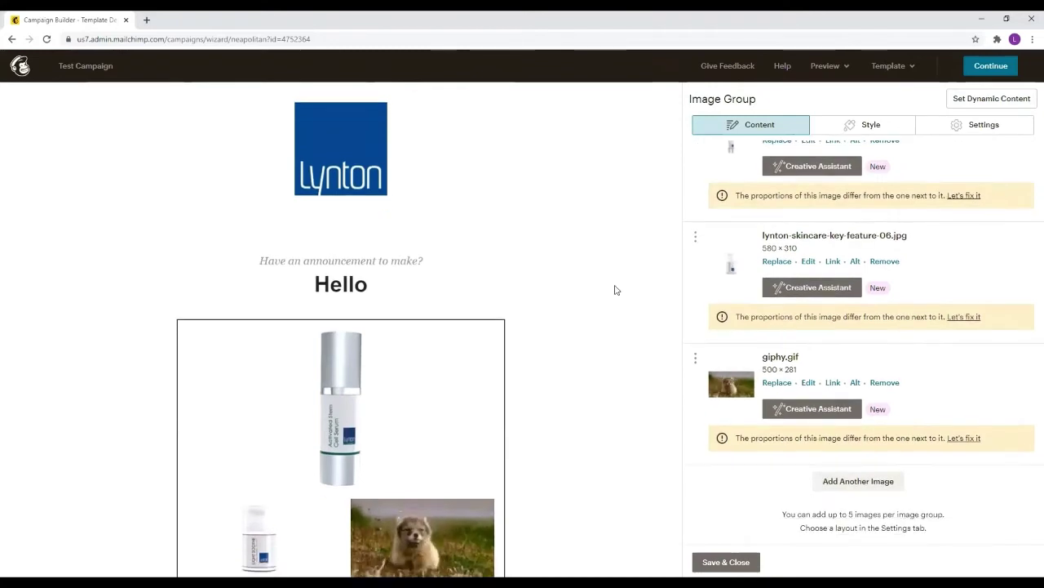
{"action": "scroll", "coordinate": [588, 298], "scroll_direction": "down", "scroll_amount": 2}
{"action": "scroll", "coordinate": [561, 96], "scroll_direction": "up", "scroll_amount": 1}
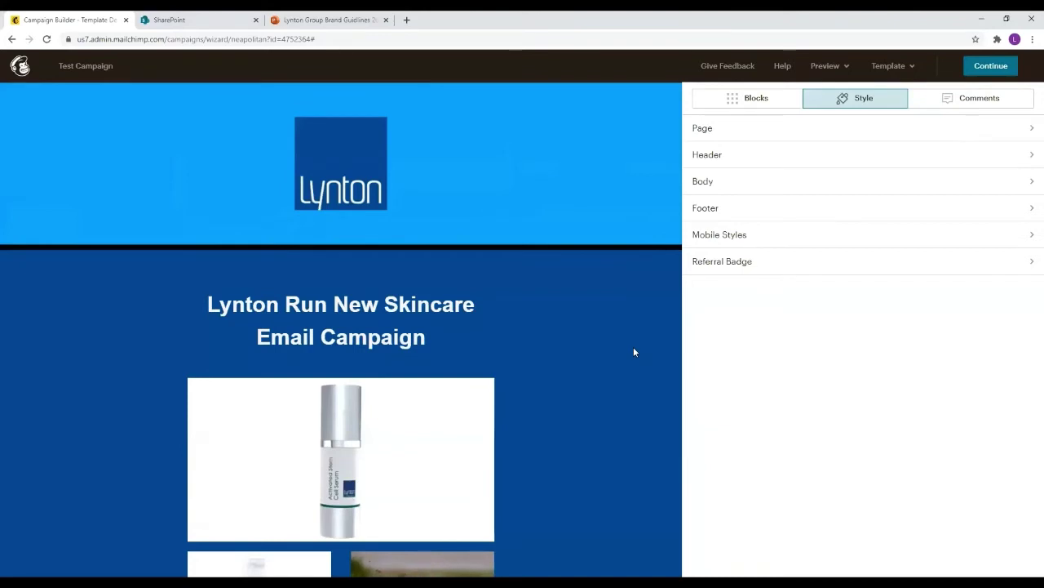
In the Page styles, set the Heading 1 colour to near-white #fff8f8
{"action": "scroll", "coordinate": [634, 352], "scroll_direction": "down", "scroll_amount": 5}
{"action": "scroll", "coordinate": [563, 223], "scroll_direction": "up", "scroll_amount": 2}
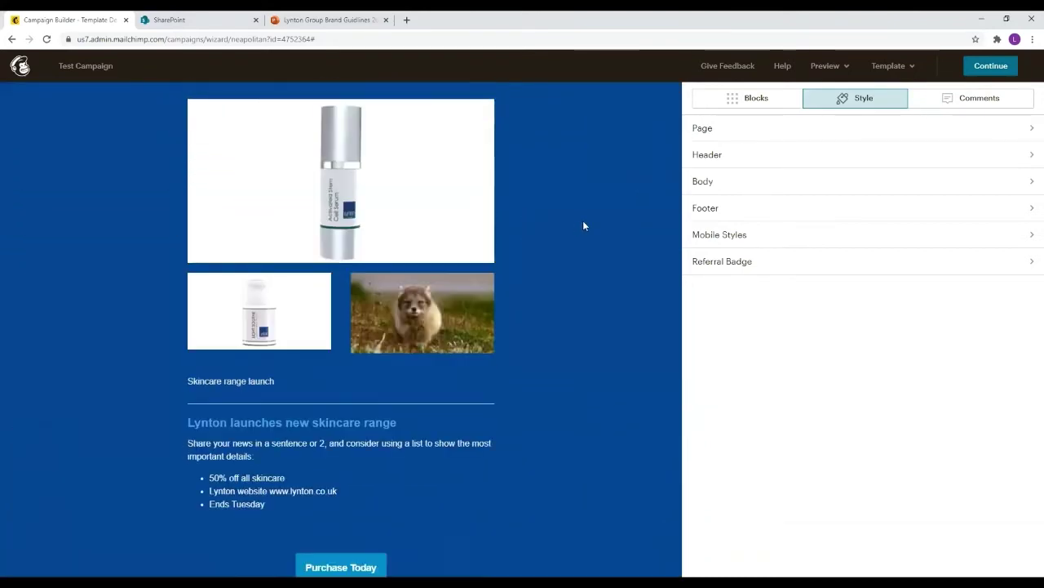
{"action": "scroll", "coordinate": [583, 227], "scroll_direction": "up", "scroll_amount": 4}
{"action": "left_click", "coordinate": [744, 104]}
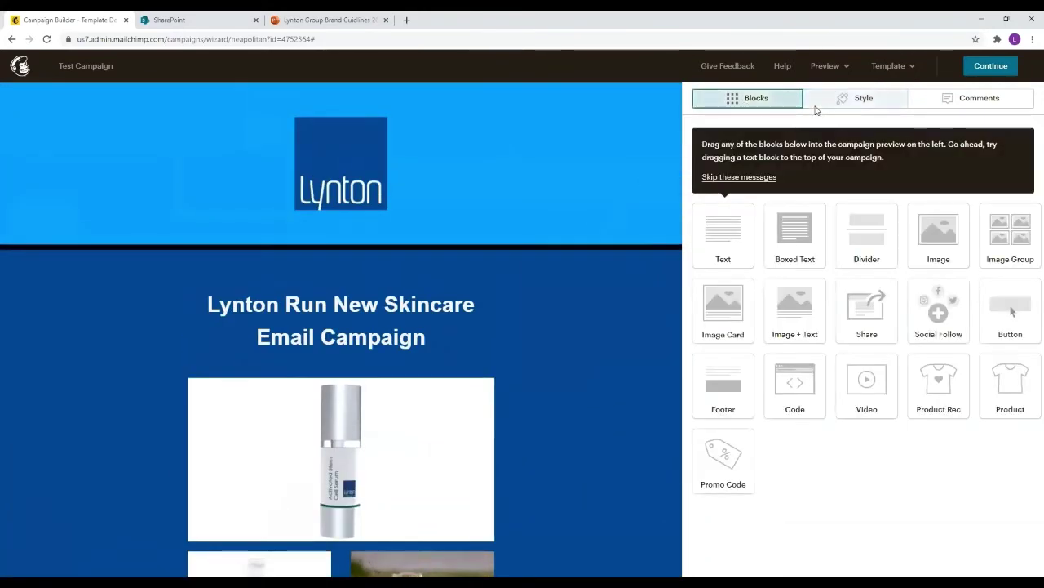
{"action": "left_click", "coordinate": [821, 104]}
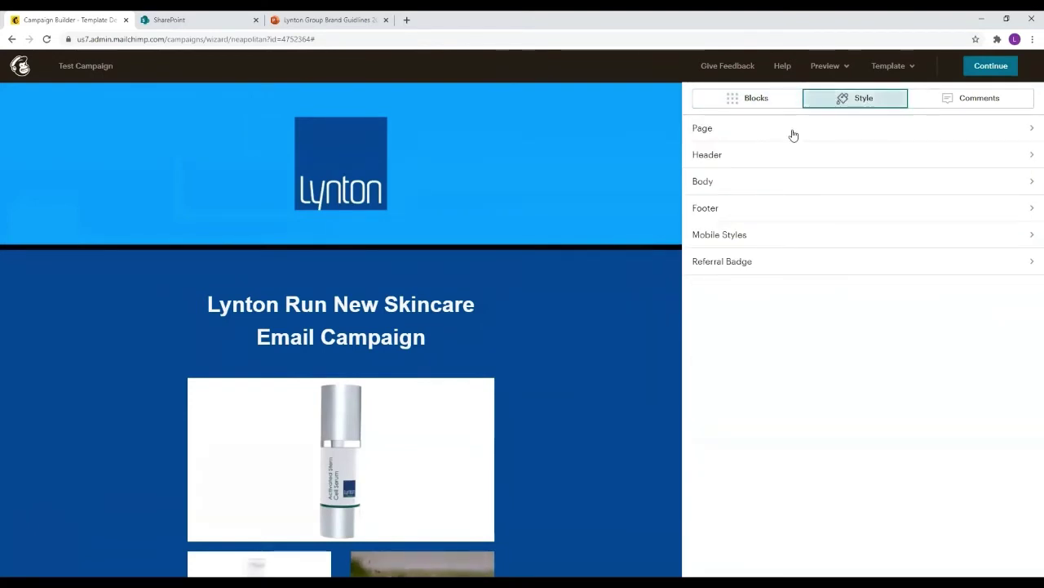
{"action": "left_click", "coordinate": [764, 129]}
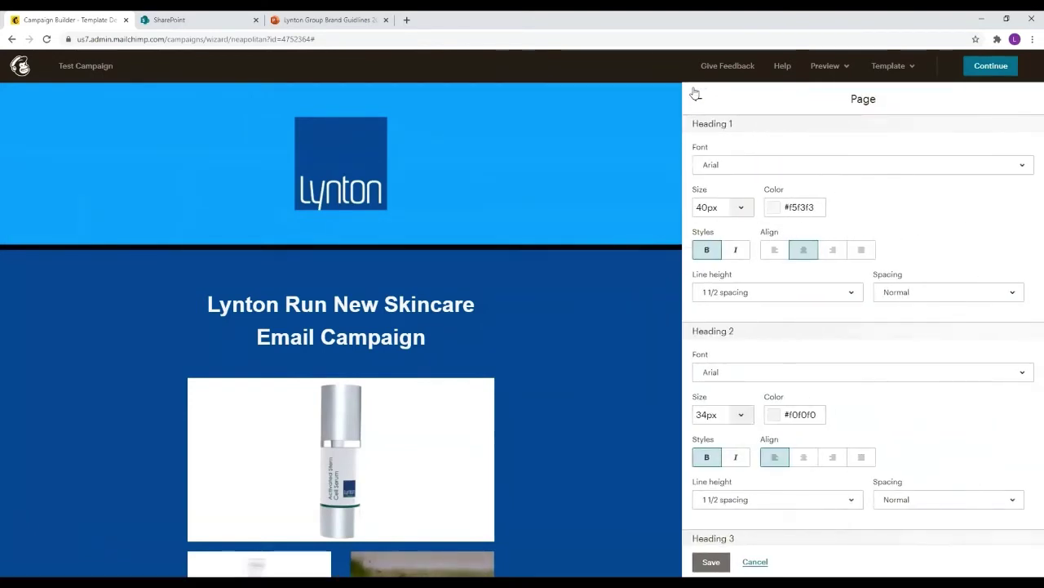
{"action": "scroll", "coordinate": [594, 190], "scroll_direction": "down", "scroll_amount": 2}
{"action": "scroll", "coordinate": [559, 198], "scroll_direction": "up", "scroll_amount": 1}
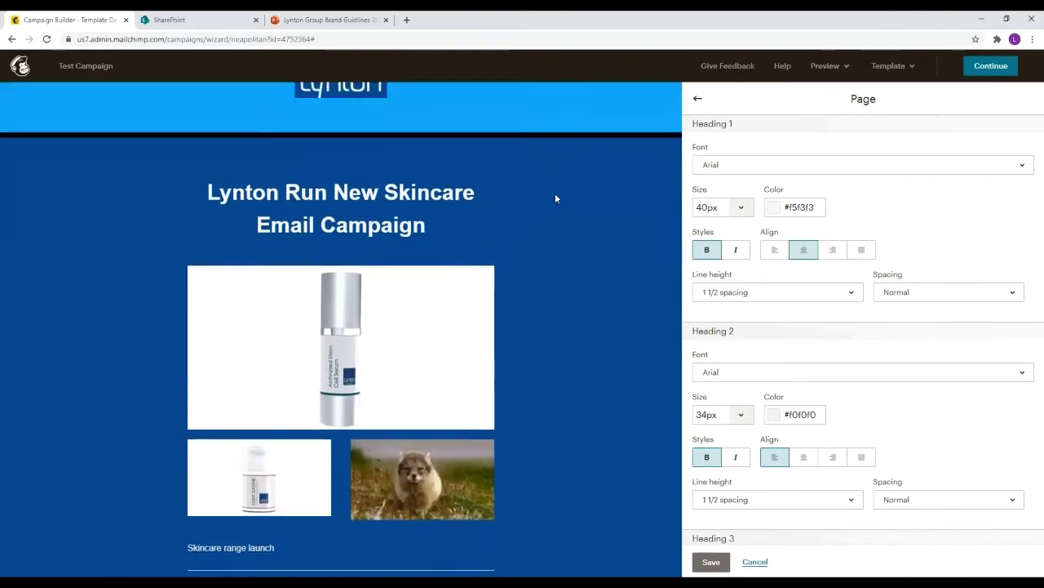
{"action": "scroll", "coordinate": [555, 198], "scroll_direction": "up", "scroll_amount": 2}
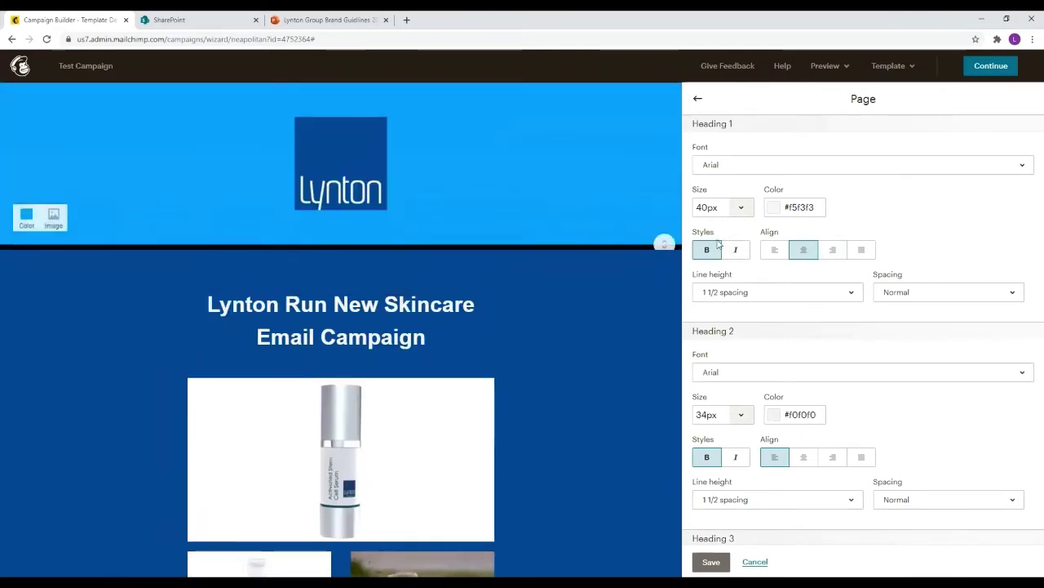
{"action": "scroll", "coordinate": [774, 278], "scroll_direction": "down", "scroll_amount": 1}
{"action": "scroll", "coordinate": [774, 278], "scroll_direction": "up", "scroll_amount": 1}
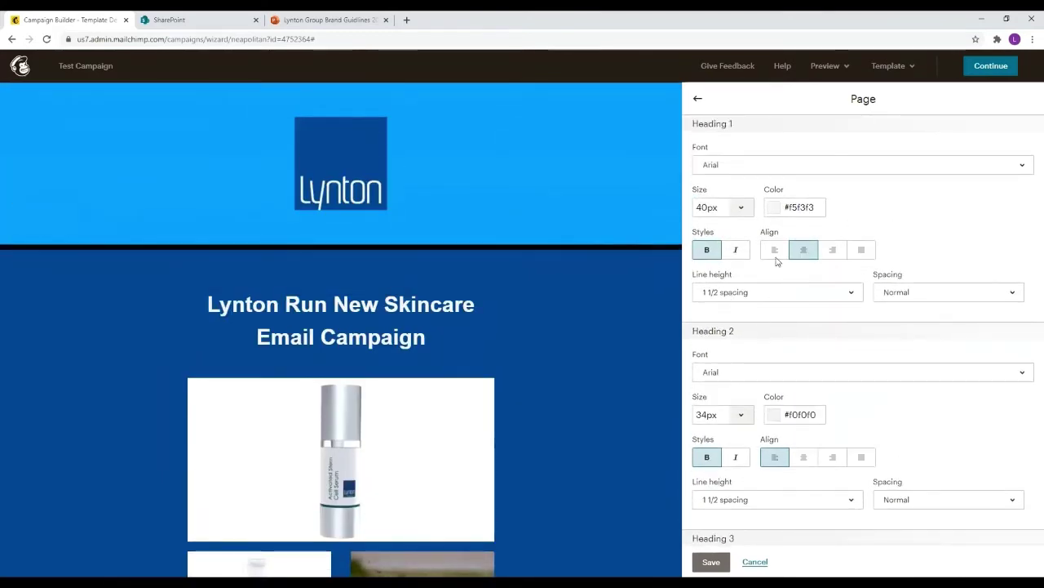
{"action": "left_click", "coordinate": [775, 207]}
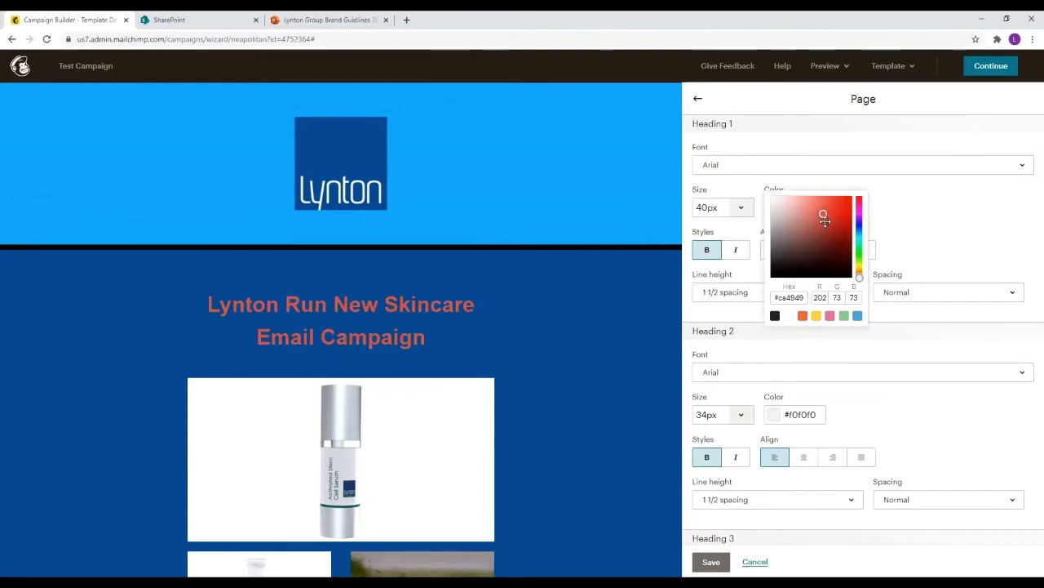
{"action": "left_click_drag", "start_coordinate": [824, 213], "coordinate": [840, 237]}
{"action": "left_click_drag", "start_coordinate": [786, 215], "coordinate": [776, 203]}
{"action": "left_click", "coordinate": [735, 191]}
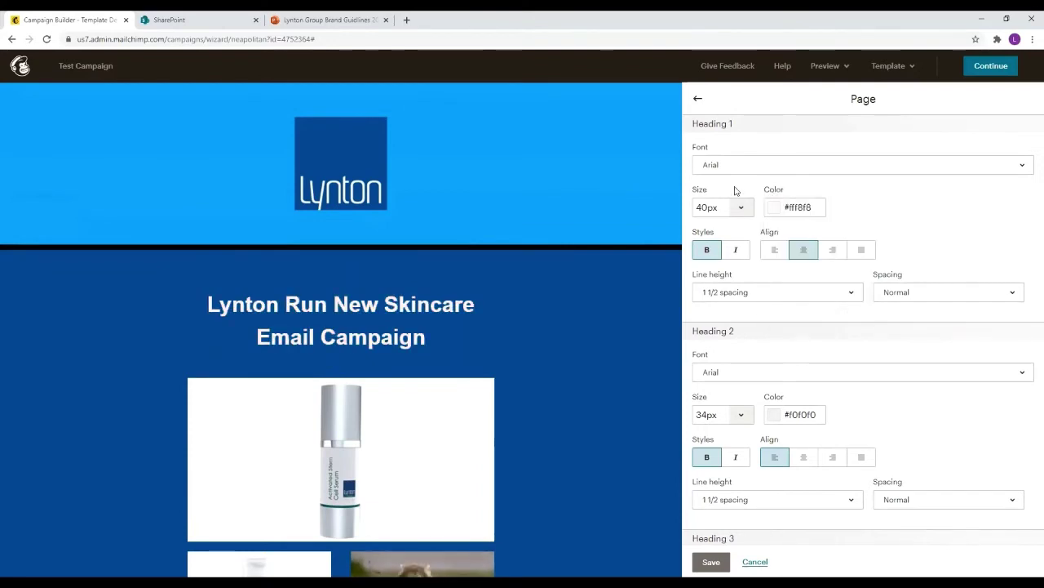
Set the Heading 3 colour to bright blue #00aeff
{"action": "scroll", "coordinate": [938, 288], "scroll_direction": "down", "scroll_amount": 4}
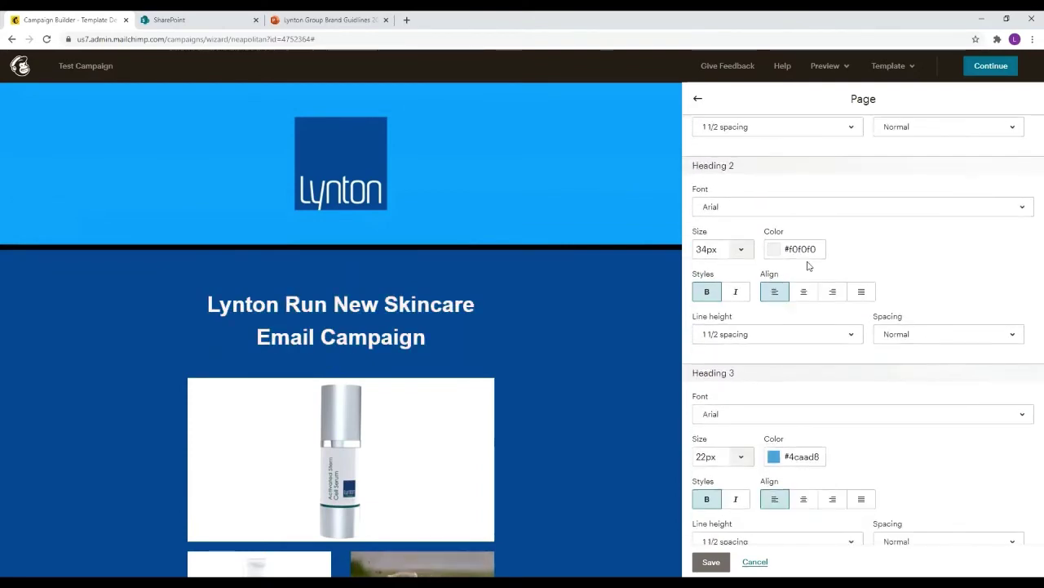
{"action": "scroll", "coordinate": [547, 297], "scroll_direction": "down", "scroll_amount": 4}
{"action": "scroll", "coordinate": [556, 296], "scroll_direction": "down", "scroll_amount": 1}
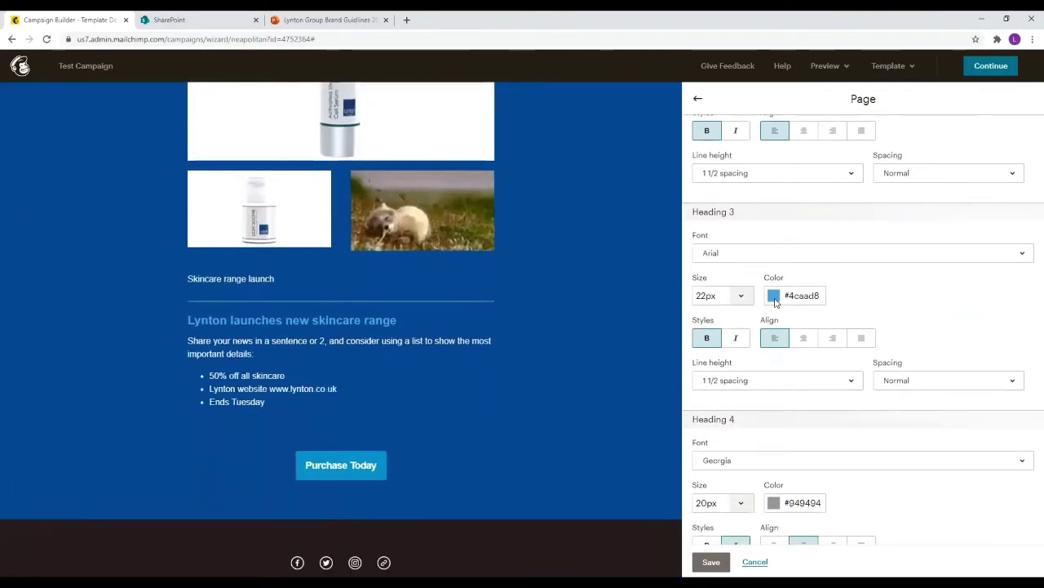
{"action": "left_click", "coordinate": [774, 295]}
{"action": "left_click_drag", "start_coordinate": [785, 313], "coordinate": [850, 289]}
{"action": "left_click", "coordinate": [904, 288]}
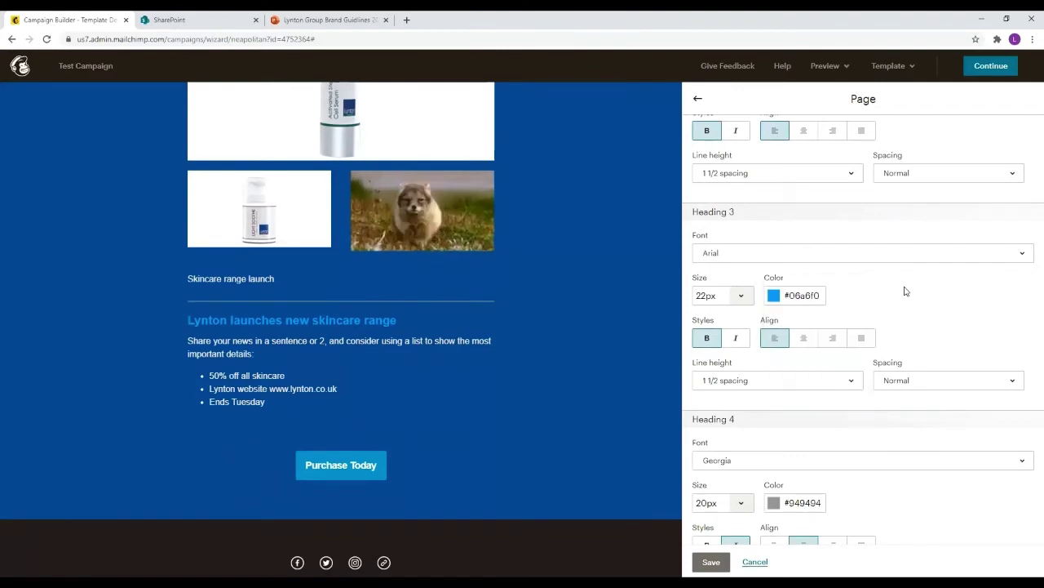
{"action": "left_click", "coordinate": [781, 298]}
{"action": "left_click", "coordinate": [871, 282]}
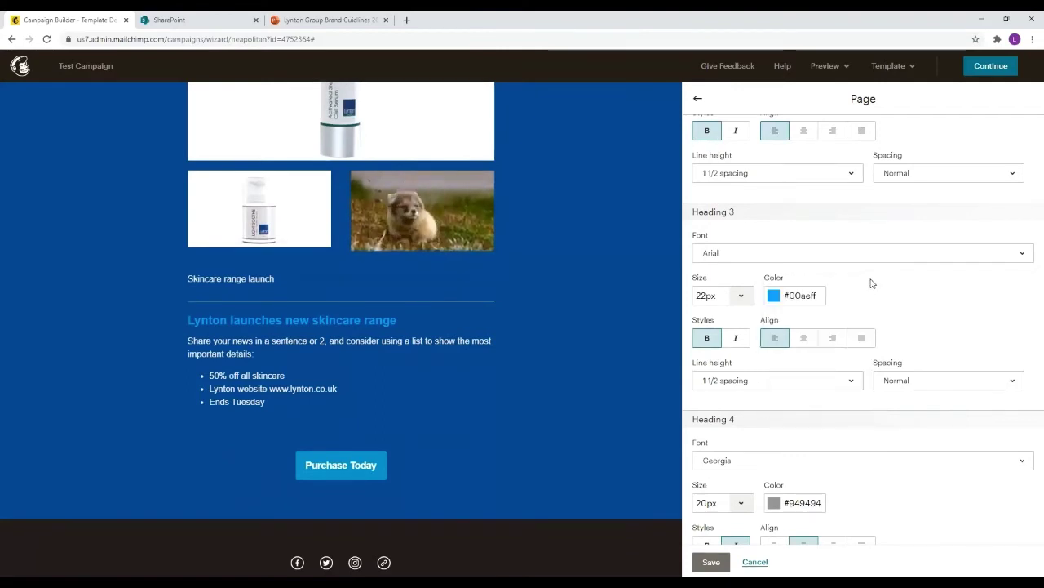
{"action": "scroll", "coordinate": [758, 229], "scroll_direction": "up", "scroll_amount": 4}
{"action": "left_click", "coordinate": [699, 98]}
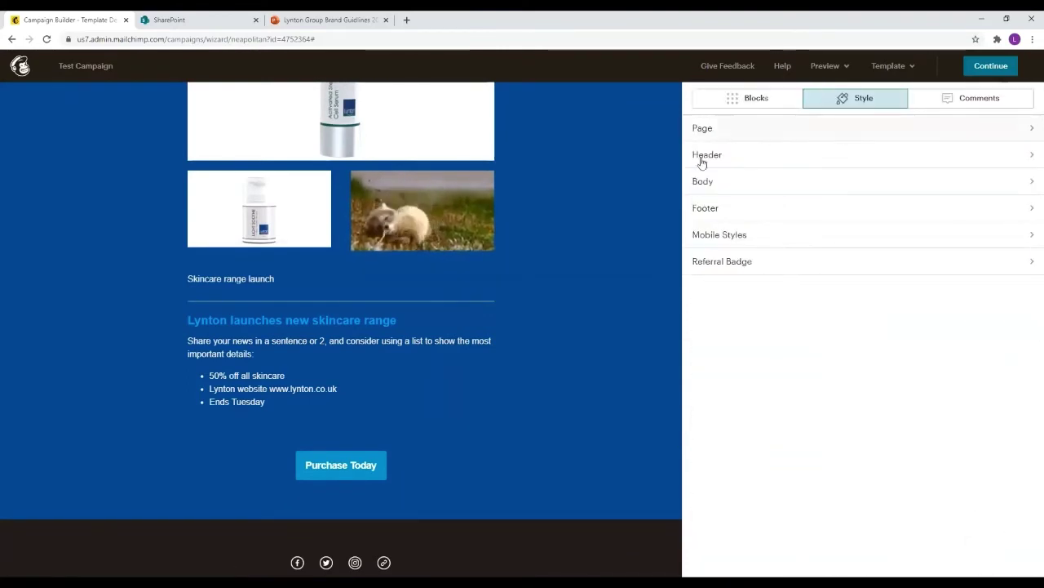
Change the header's bottom border width to 30px in the Header style settings
{"action": "left_click", "coordinate": [731, 155]}
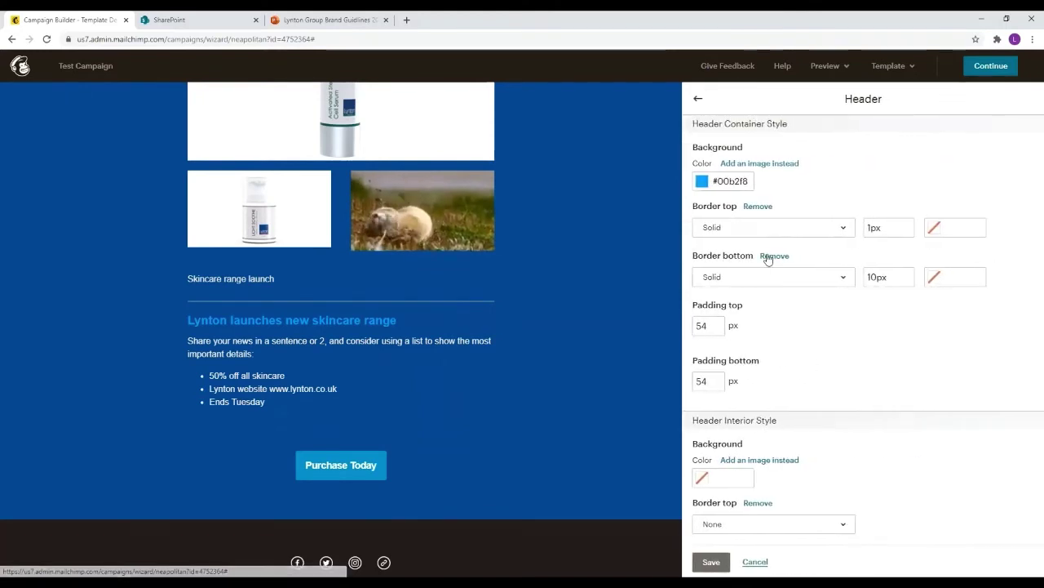
{"action": "scroll", "coordinate": [763, 163], "scroll_direction": "down", "scroll_amount": 1}
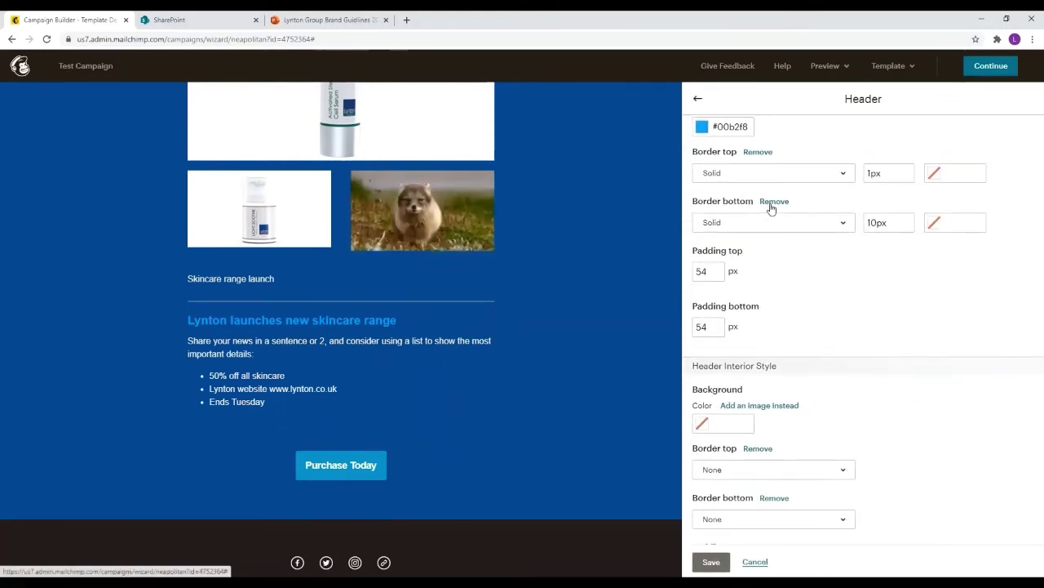
{"action": "scroll", "coordinate": [762, 277], "scroll_direction": "up", "scroll_amount": 1}
{"action": "scroll", "coordinate": [513, 243], "scroll_direction": "up", "scroll_amount": 5}
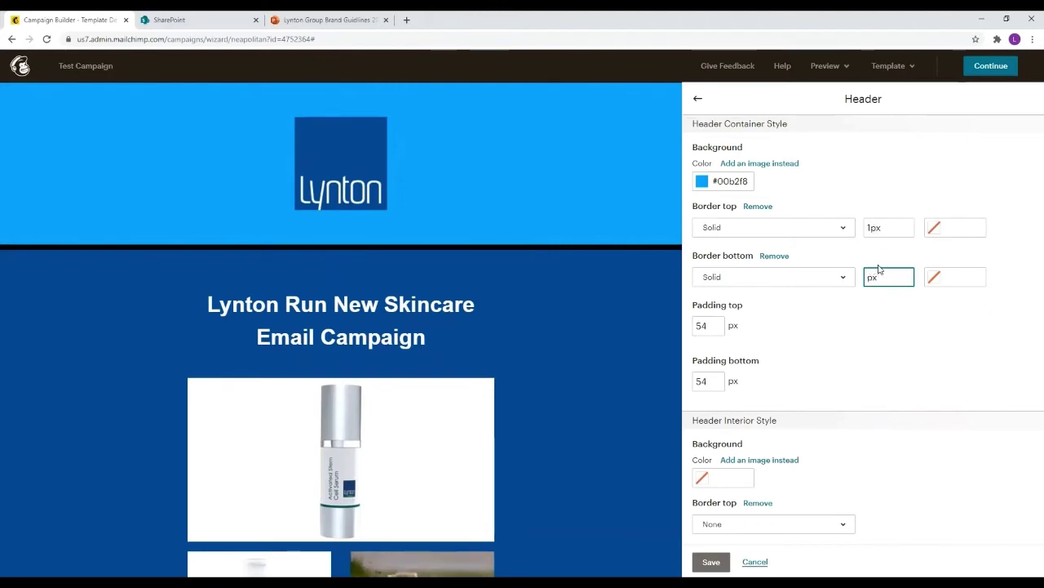
{"action": "type", "text": "0"}
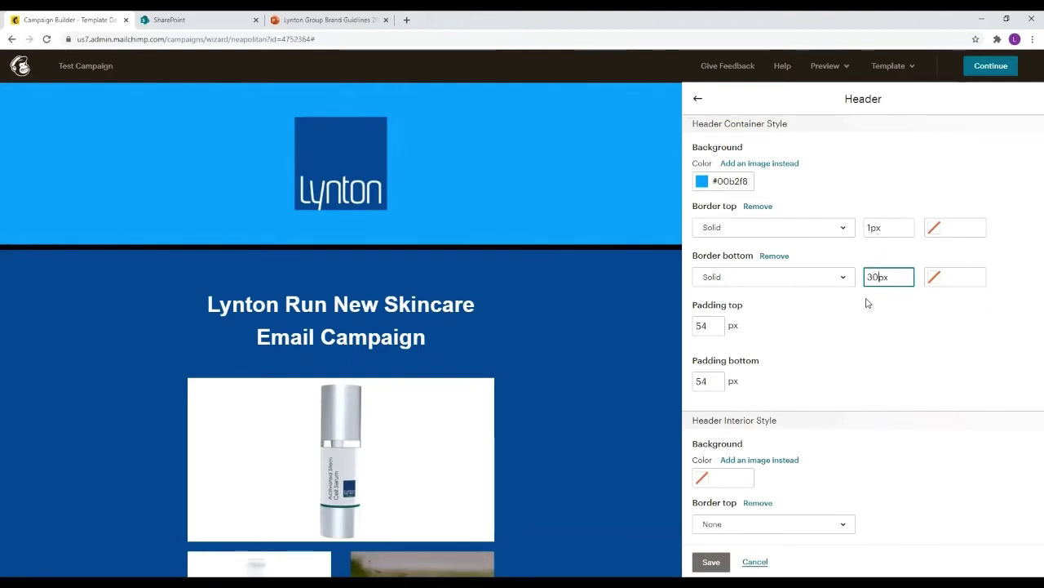
{"action": "left_click", "coordinate": [867, 302]}
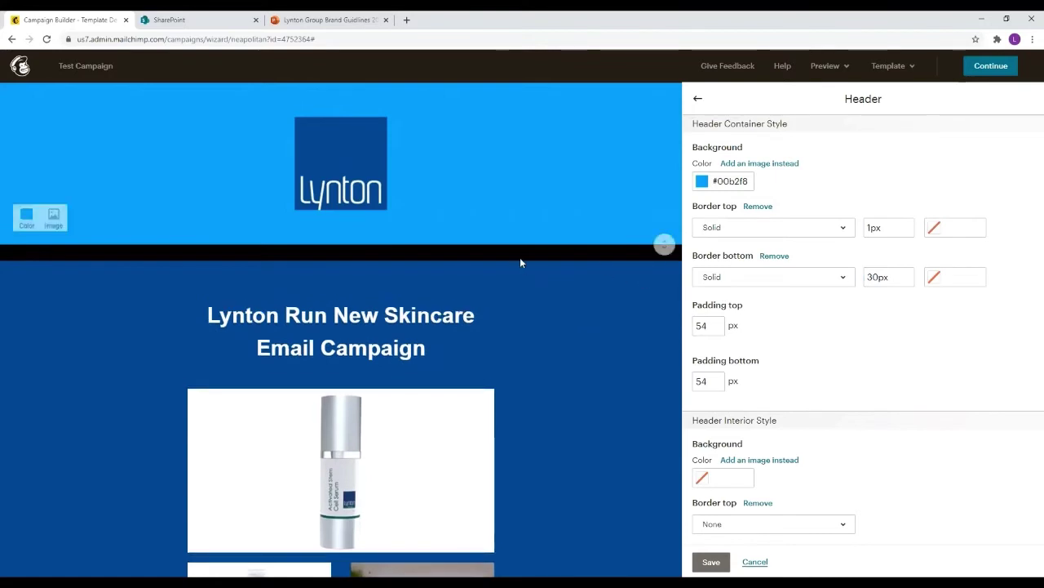
{"action": "scroll", "coordinate": [841, 291], "scroll_direction": "down", "scroll_amount": 2}
{"action": "scroll", "coordinate": [838, 291], "scroll_direction": "down", "scroll_amount": 5}
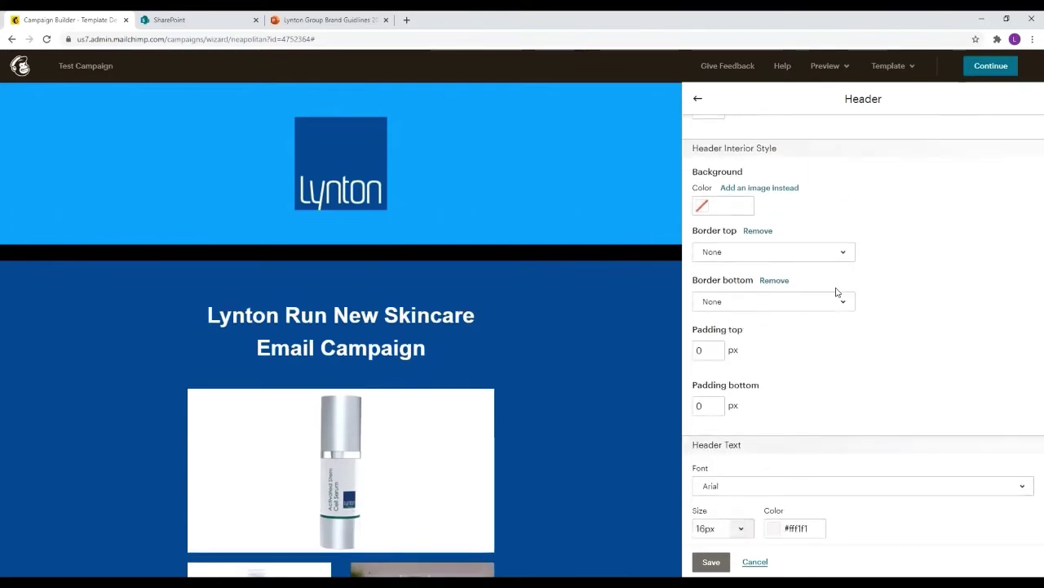
{"action": "left_click", "coordinate": [698, 98]}
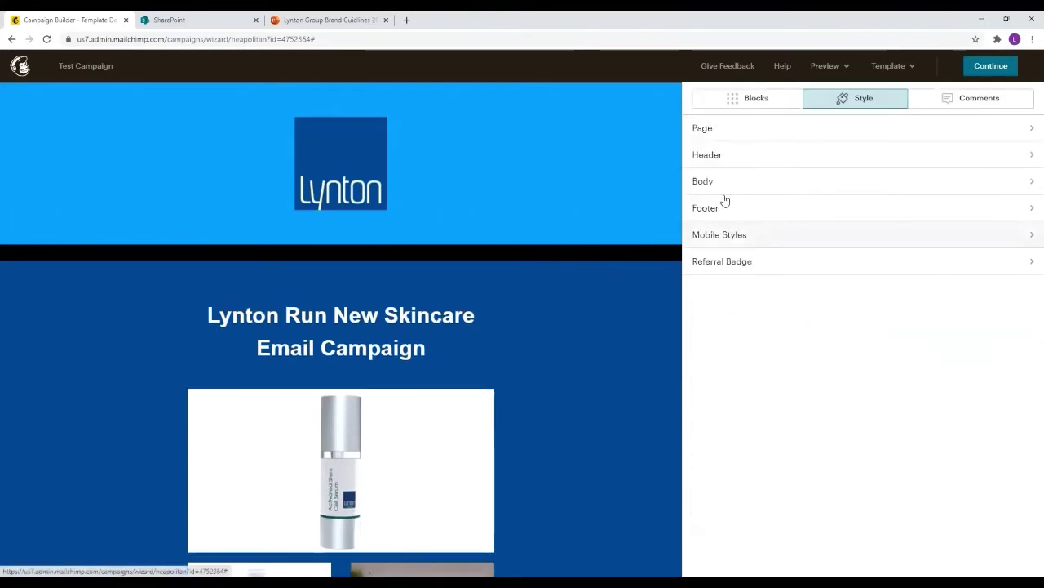
Set the email body background to bright blue #0083fd
{"action": "left_click", "coordinate": [722, 186]}
{"action": "scroll", "coordinate": [419, 248], "scroll_direction": "down", "scroll_amount": 2}
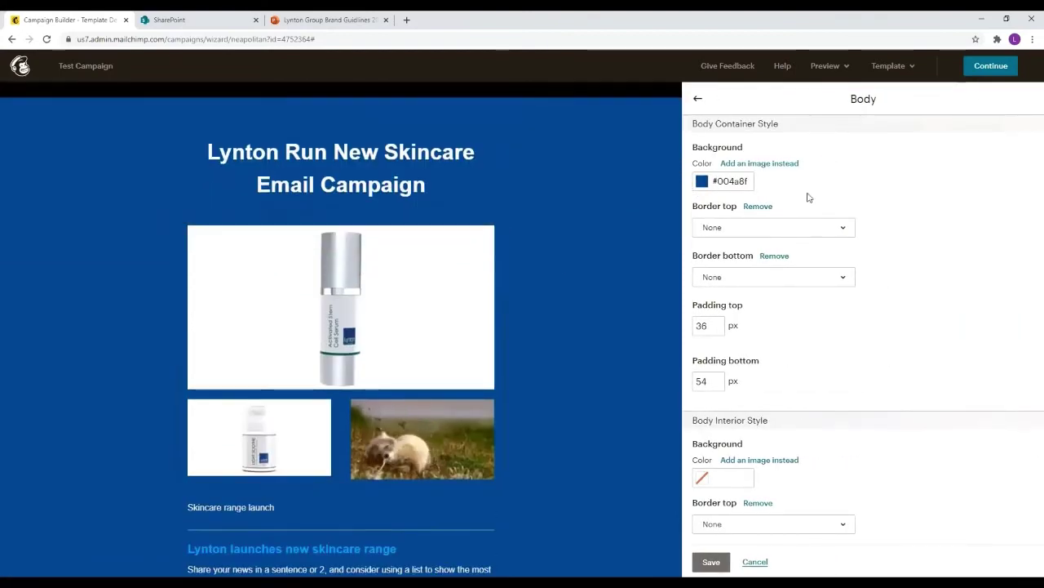
{"action": "left_click", "coordinate": [712, 181]}
{"action": "left_click", "coordinate": [703, 176]}
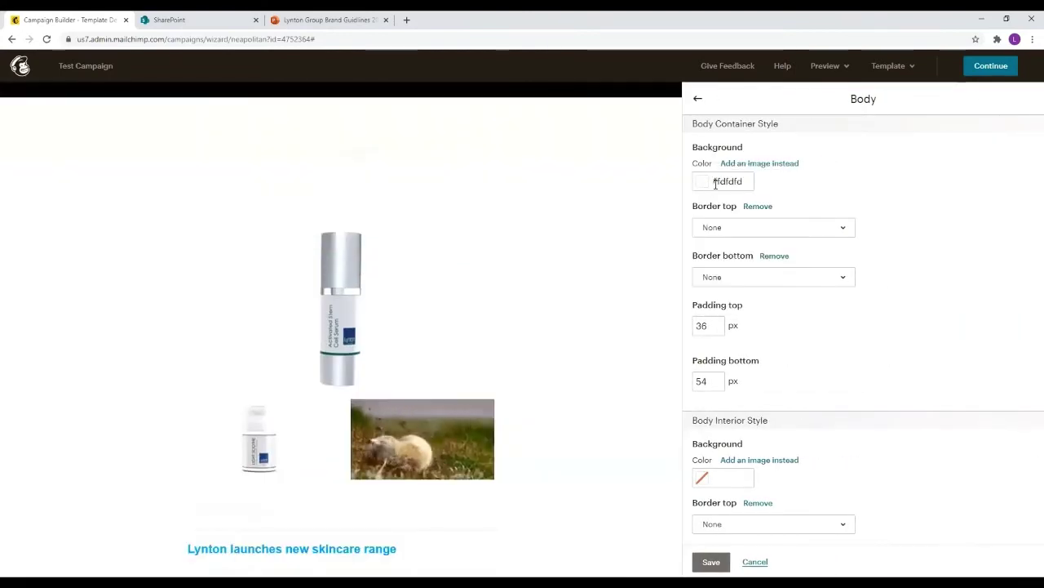
{"action": "left_click", "coordinate": [713, 181]}
{"action": "type", "text": "#0082fc"}
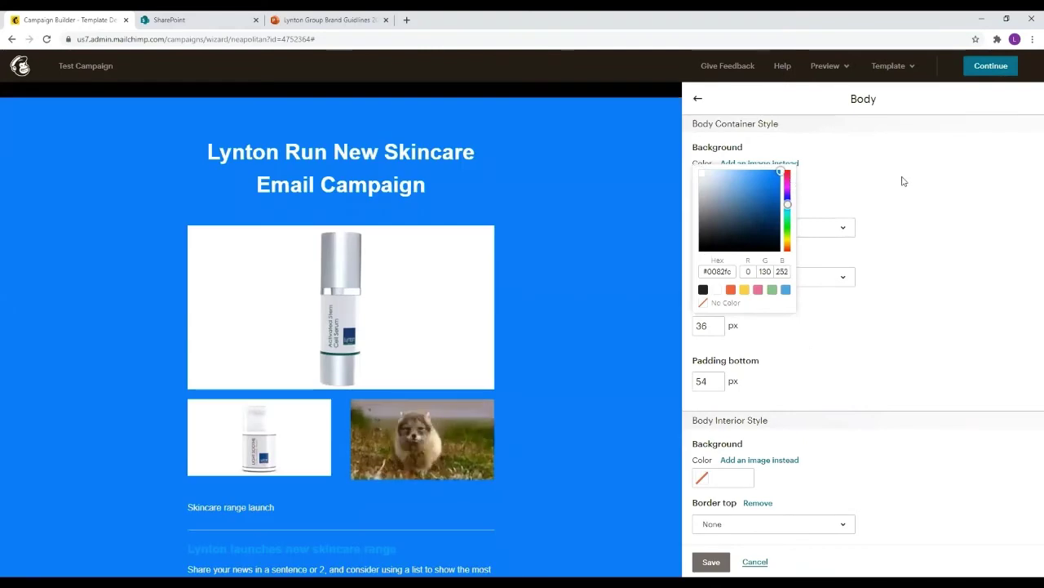
{"action": "left_click", "coordinate": [902, 180]}
{"action": "left_click", "coordinate": [729, 182]}
{"action": "left_click", "coordinate": [729, 186]}
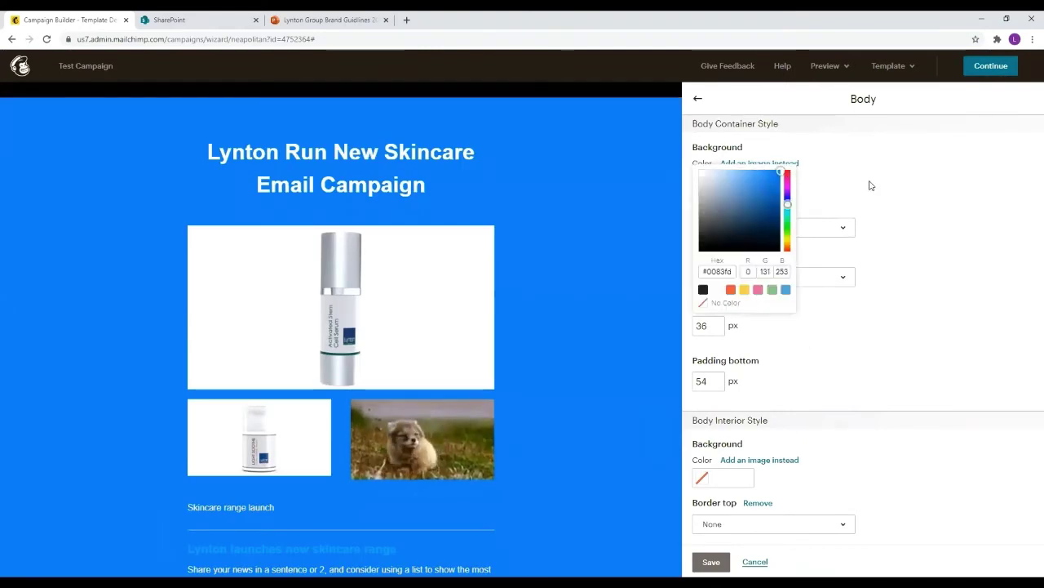
{"action": "left_click", "coordinate": [857, 210]}
Make the body text near-white #f8f8f8 at 16px size
{"action": "scroll", "coordinate": [807, 205], "scroll_direction": "down", "scroll_amount": 2}
{"action": "scroll", "coordinate": [788, 177], "scroll_direction": "up", "scroll_amount": 1}
{"action": "scroll", "coordinate": [792, 191], "scroll_direction": "down", "scroll_amount": 3}
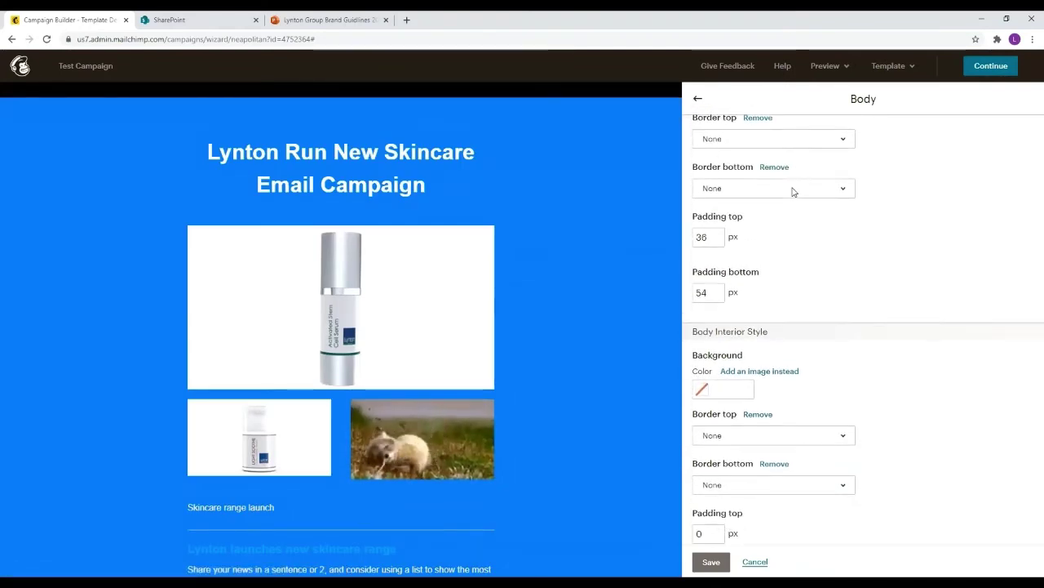
{"action": "scroll", "coordinate": [808, 242], "scroll_direction": "down", "scroll_amount": 3}
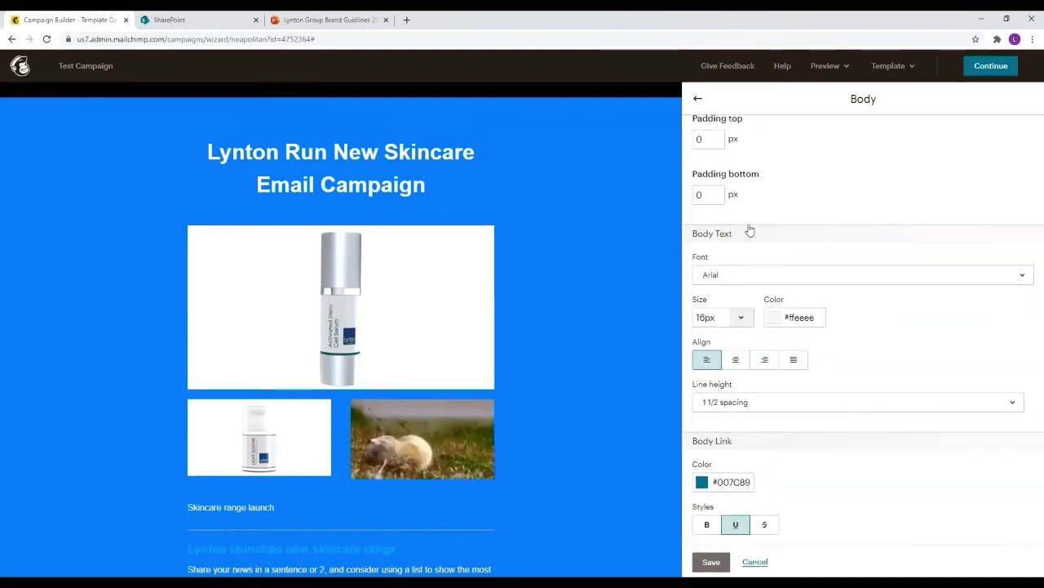
{"action": "scroll", "coordinate": [469, 377], "scroll_direction": "down", "scroll_amount": 2}
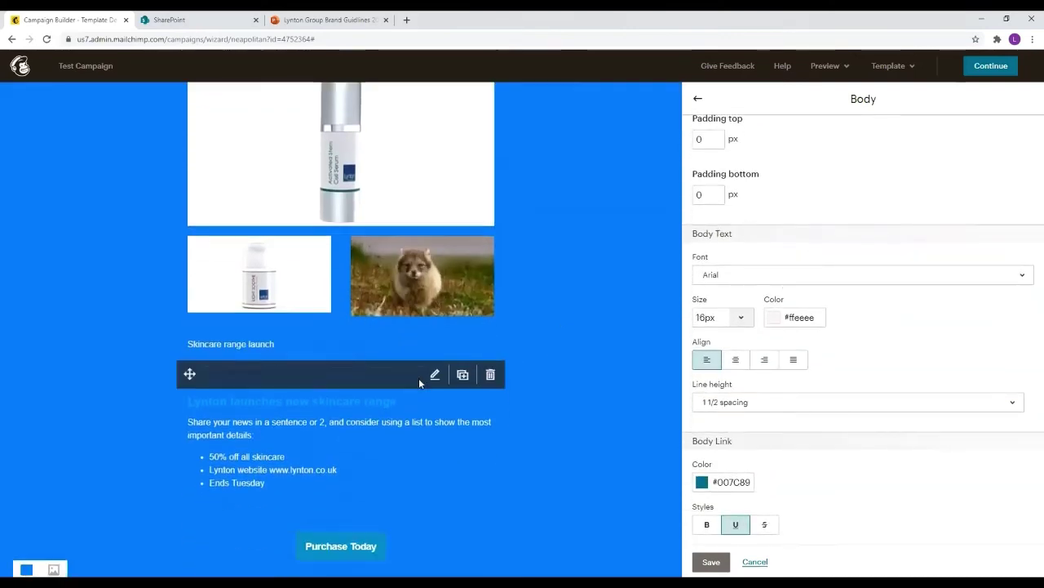
{"action": "left_click", "coordinate": [774, 317]}
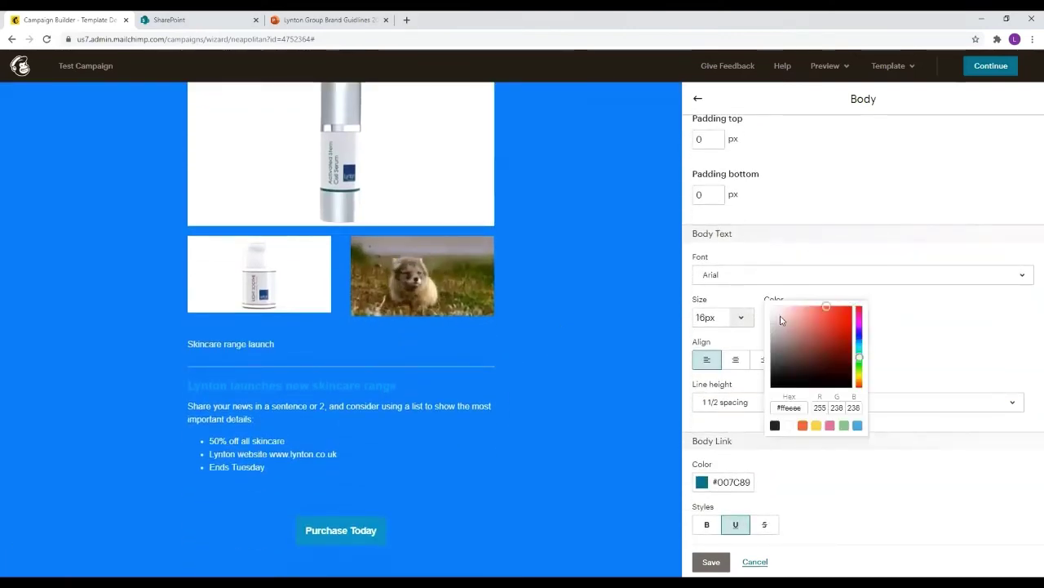
{"action": "left_click", "coordinate": [824, 317]}
{"action": "mouse_move", "coordinate": [818, 324]}
{"action": "left_mouse_down"}
{"action": "mouse_move", "coordinate": [803, 336]}
{"action": "mouse_move", "coordinate": [776, 305]}
{"action": "mouse_move", "coordinate": [827, 331]}
{"action": "mouse_move", "coordinate": [832, 345]}
{"action": "left_mouse_up"}
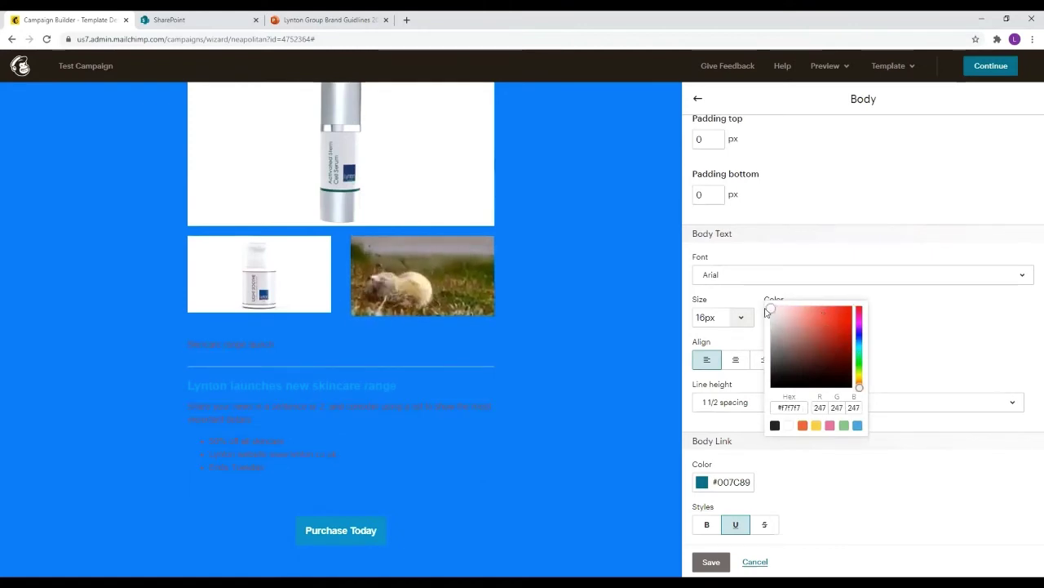
{"action": "left_click_drag", "start_coordinate": [765, 309], "coordinate": [765, 308]}
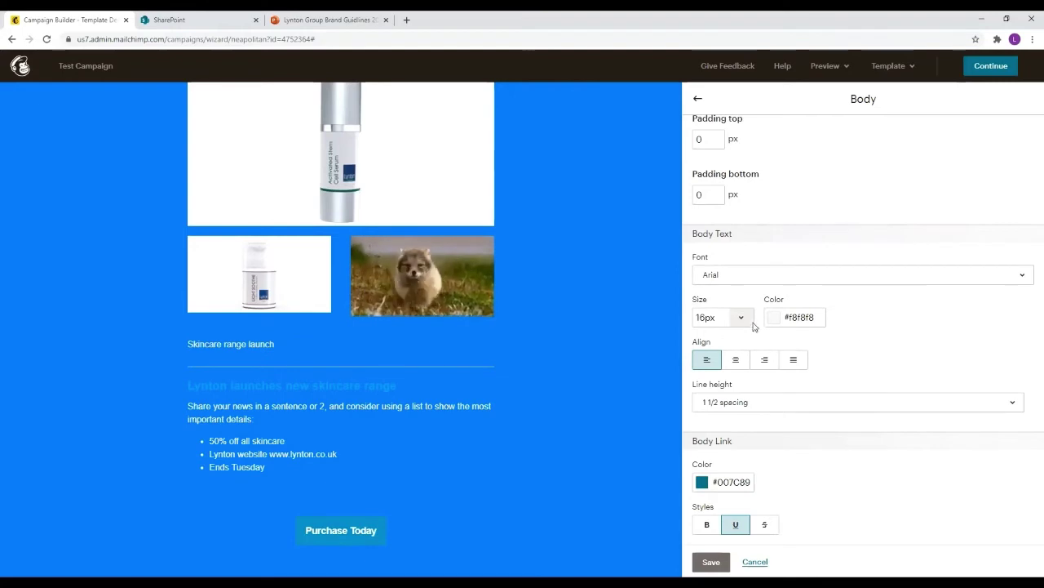
{"action": "left_click", "coordinate": [742, 318]}
{"action": "left_click", "coordinate": [726, 290]}
{"action": "left_click", "coordinate": [736, 320]}
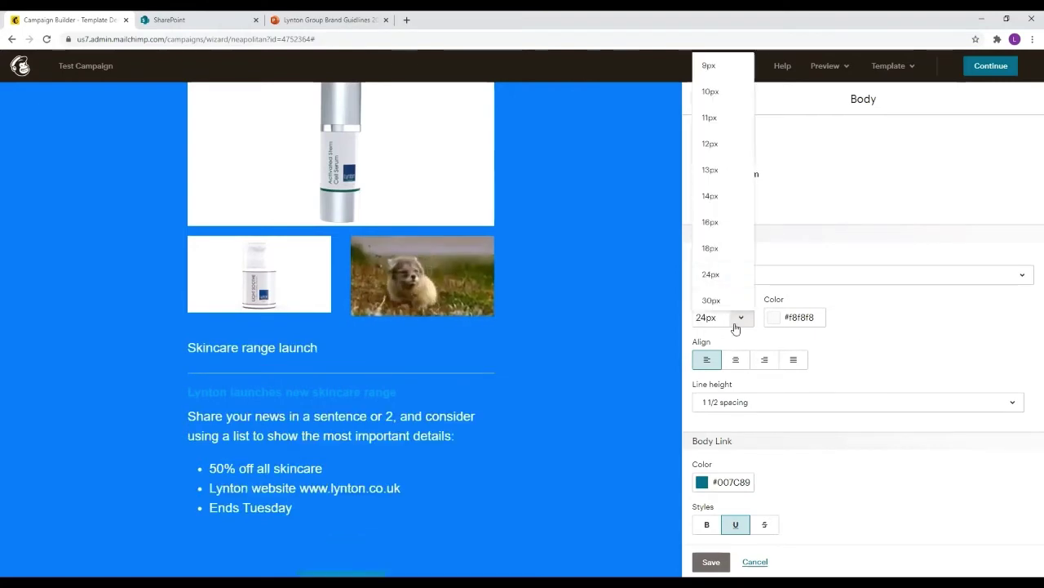
{"action": "left_click", "coordinate": [729, 223]}
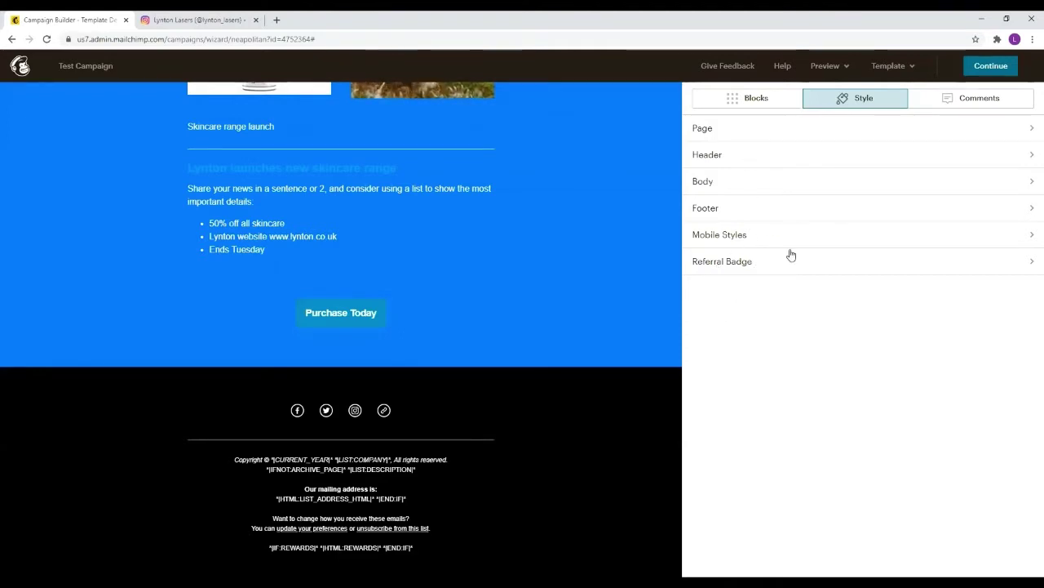
Try a red footer background, then return it to black #000000
{"action": "left_click", "coordinate": [762, 208]}
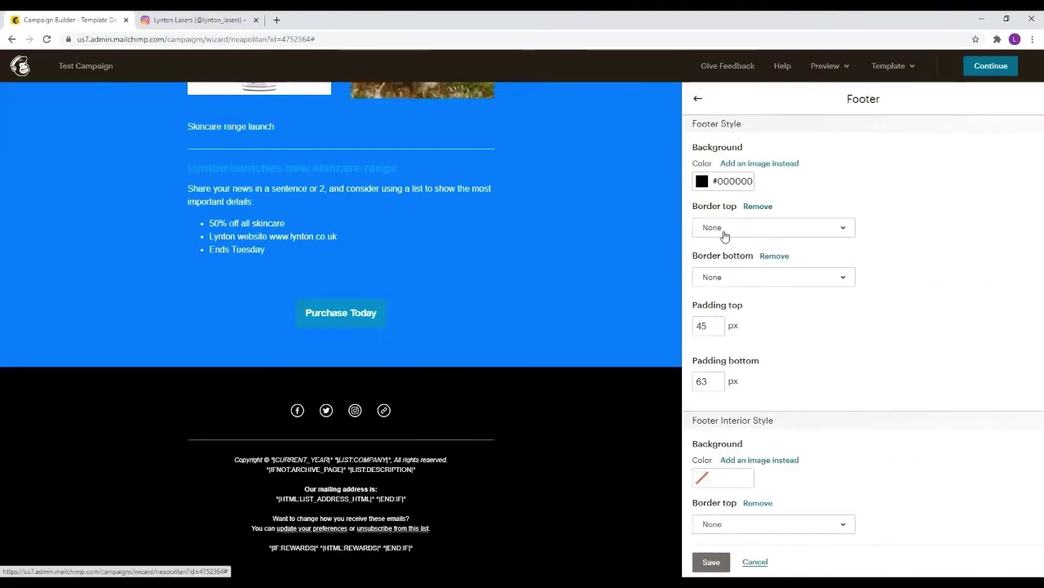
{"action": "left_click", "coordinate": [703, 181]}
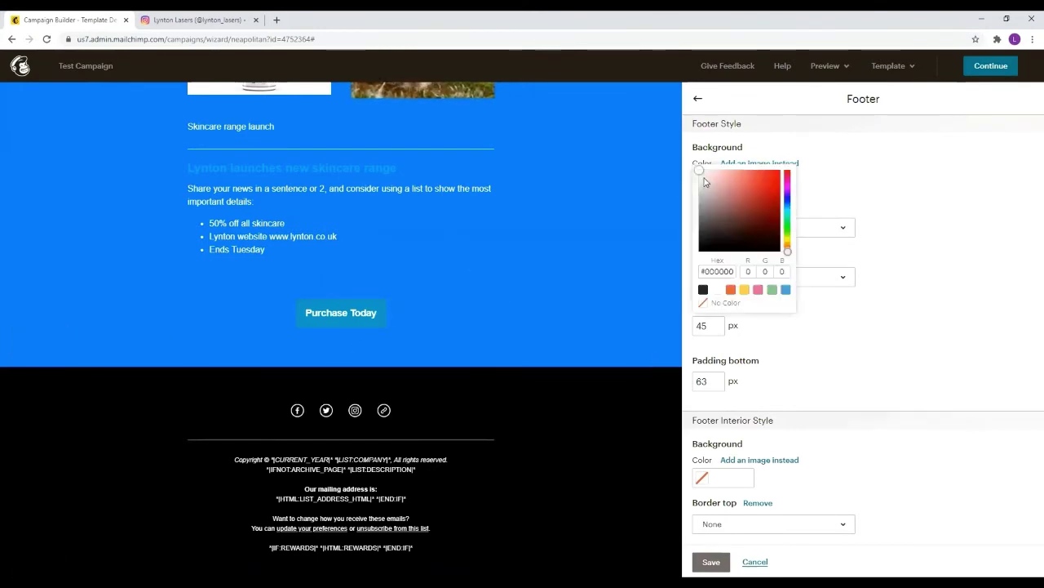
{"action": "mouse_move", "coordinate": [745, 190]}
{"action": "left_mouse_down"}
{"action": "mouse_move", "coordinate": [762, 183]}
{"action": "mouse_move", "coordinate": [707, 187]}
{"action": "mouse_move", "coordinate": [700, 168]}
{"action": "left_mouse_up"}
{"action": "left_click_drag", "start_coordinate": [706, 224], "coordinate": [694, 268]}
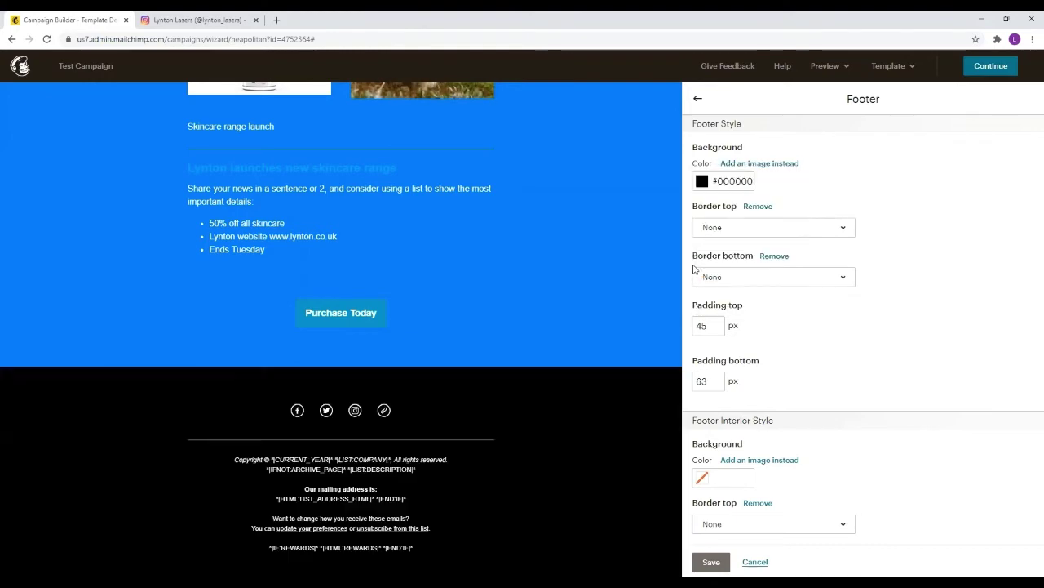
{"action": "scroll", "coordinate": [779, 381], "scroll_direction": "down", "scroll_amount": 3}
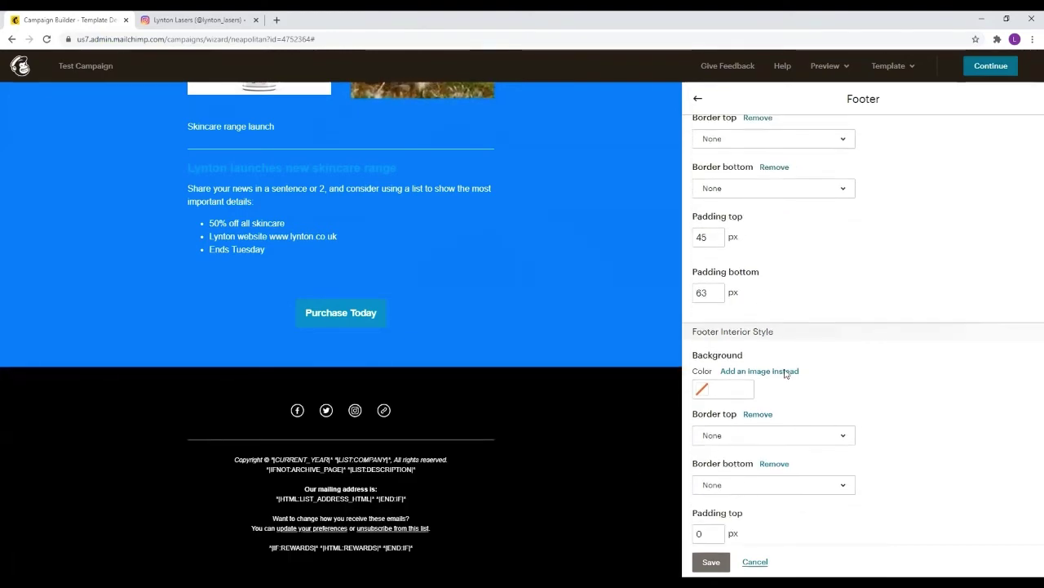
{"action": "scroll", "coordinate": [762, 312], "scroll_direction": "up", "scroll_amount": 3}
{"action": "left_click", "coordinate": [698, 97]}
Select the heading block, then the Purchase Today button block for editing
{"action": "scroll", "coordinate": [590, 289], "scroll_direction": "up", "scroll_amount": 8}
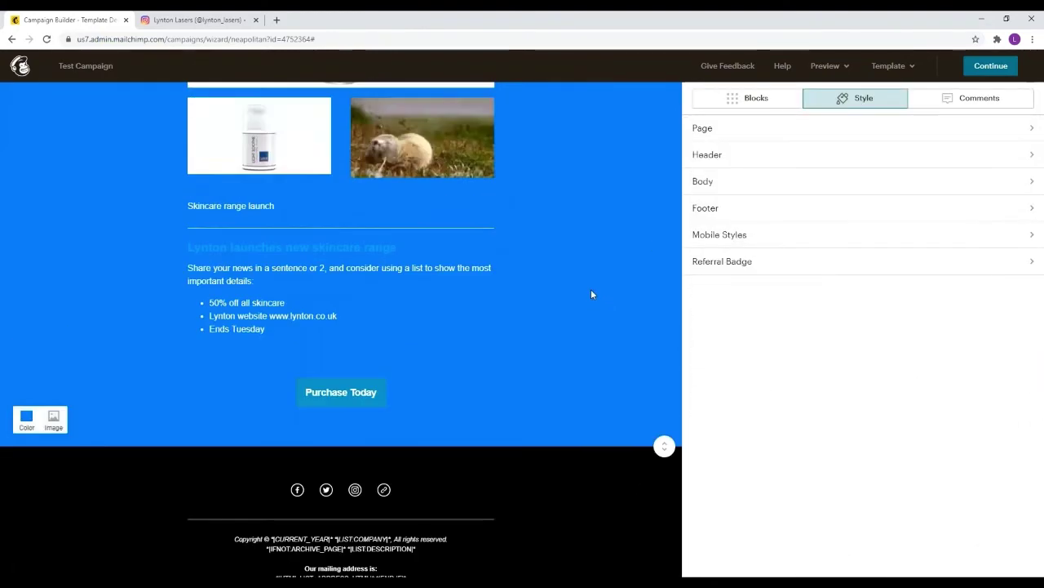
{"action": "left_click", "coordinate": [311, 315]}
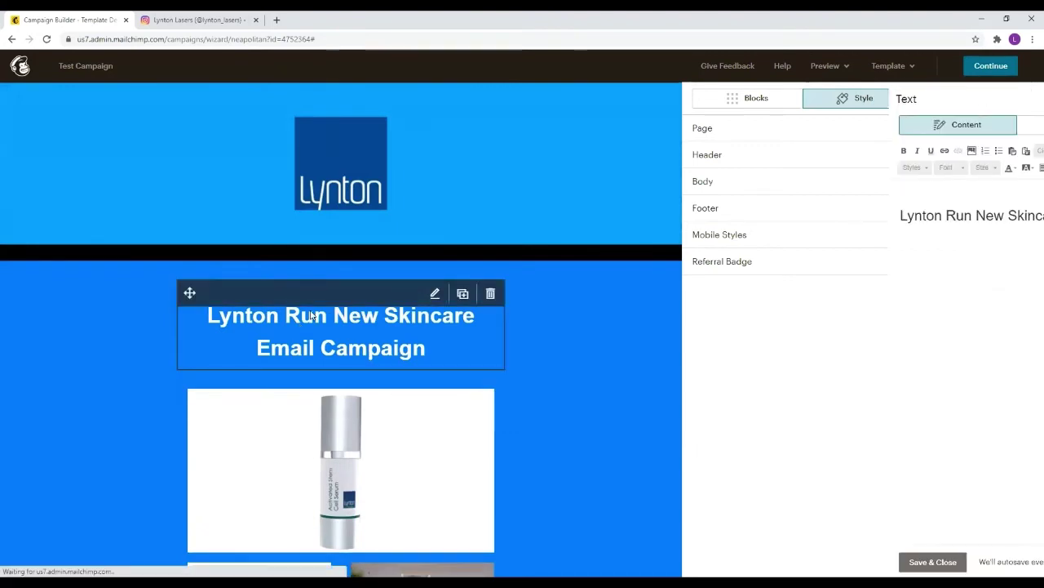
{"action": "left_click", "coordinate": [852, 129]}
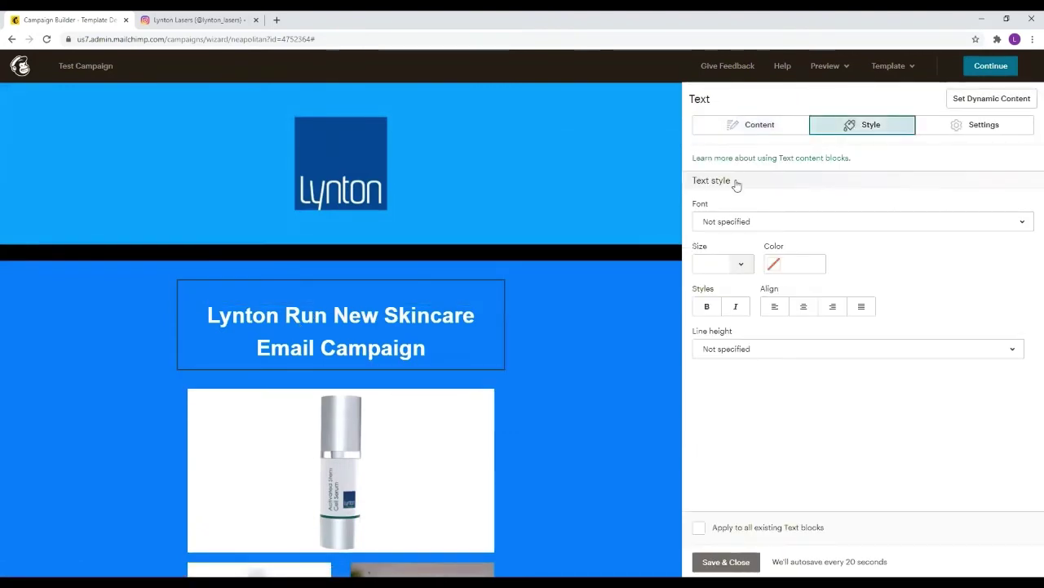
{"action": "scroll", "coordinate": [484, 304], "scroll_direction": "down", "scroll_amount": 10}
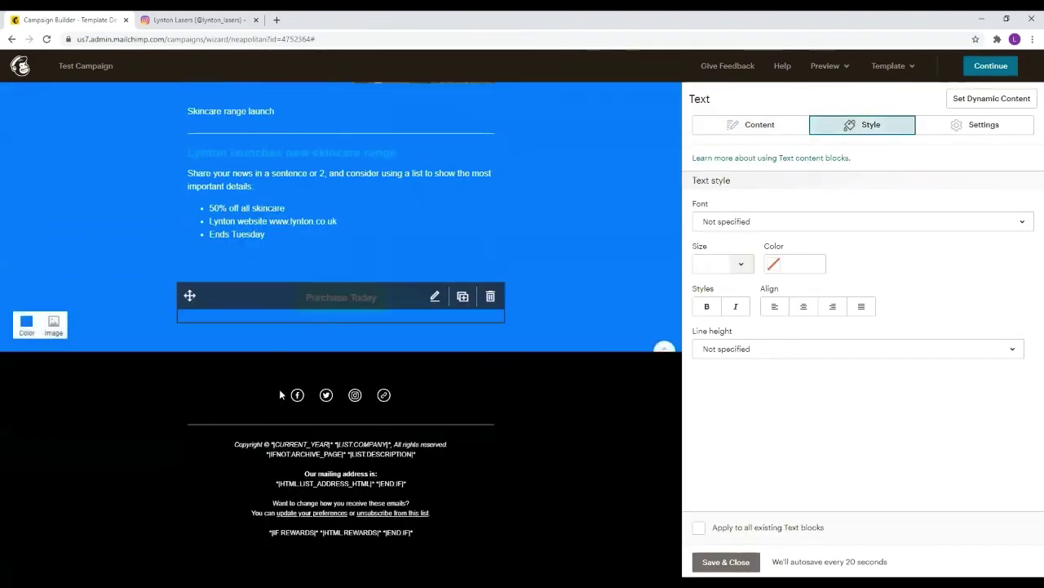
{"action": "left_click", "coordinate": [329, 299]}
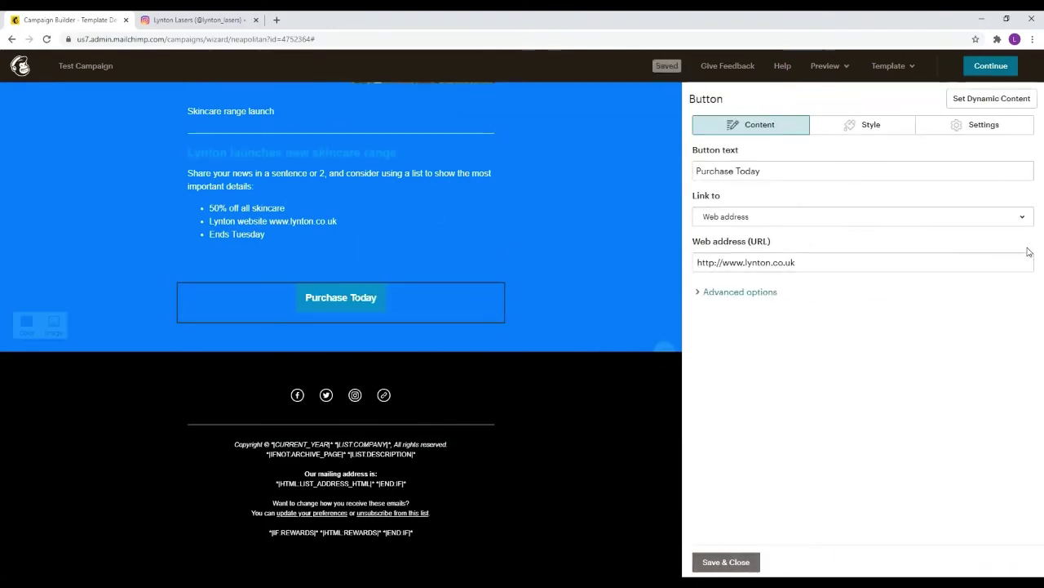
Give the Purchase Today button a near-black #090a0a background, keeping bold white text
{"action": "left_click", "coordinate": [866, 131]}
{"action": "left_click", "coordinate": [722, 337]}
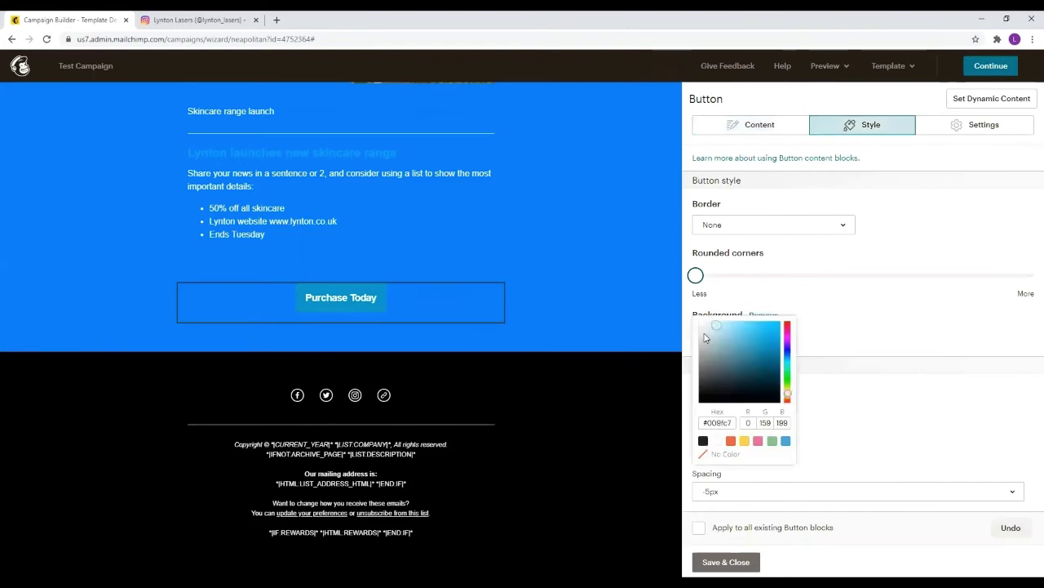
{"action": "type", "text": "#9eecff"}
{"action": "left_click", "coordinate": [738, 340]}
{"action": "left_click", "coordinate": [703, 337]}
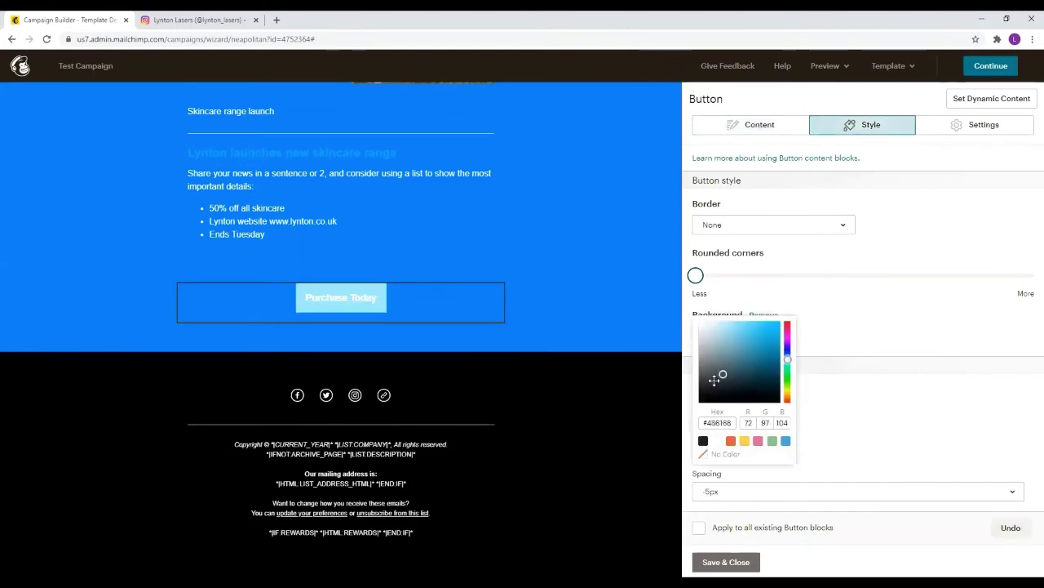
{"action": "left_click", "coordinate": [709, 391]}
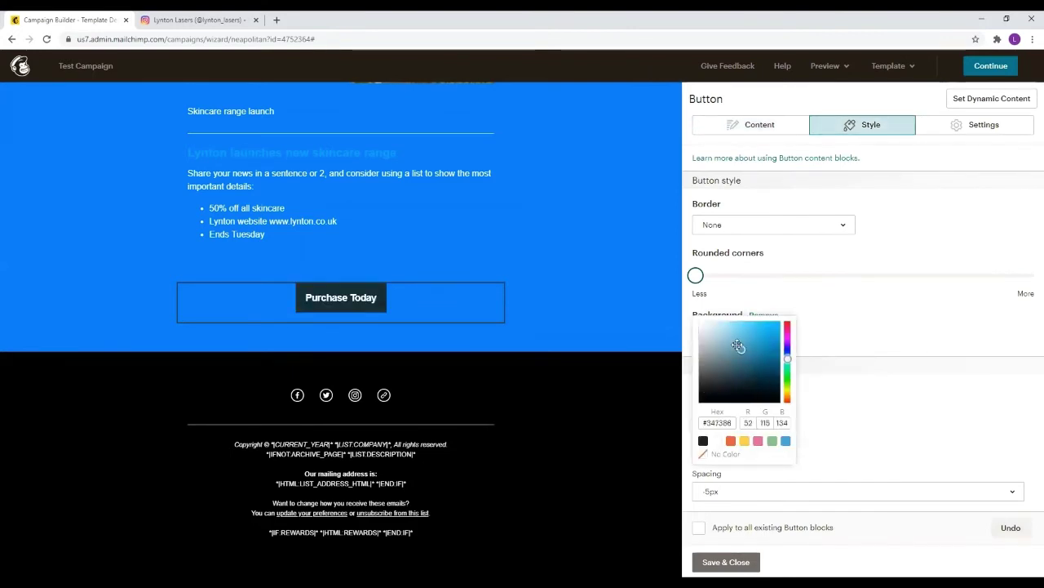
{"action": "left_click_drag", "start_coordinate": [737, 345], "coordinate": [700, 325]}
{"action": "left_click_drag", "start_coordinate": [714, 393], "coordinate": [707, 399]}
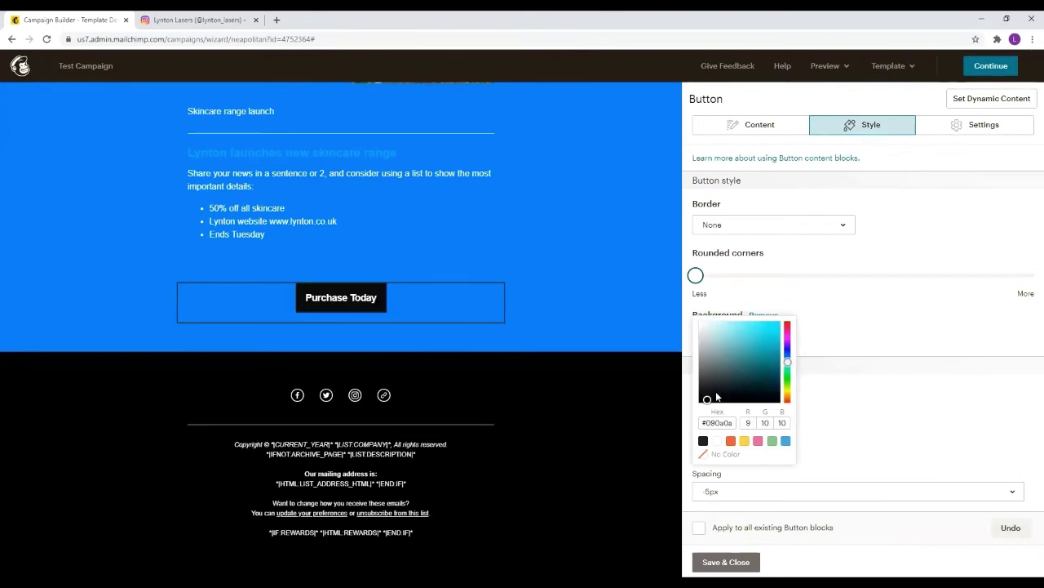
{"action": "left_click", "coordinate": [856, 258]}
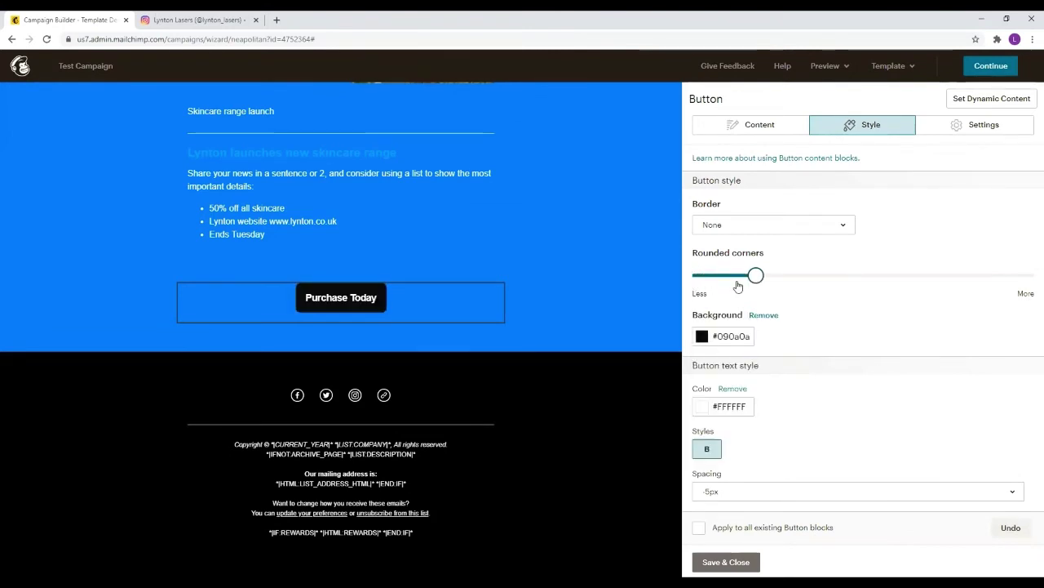
{"action": "scroll", "coordinate": [849, 338], "scroll_direction": "down", "scroll_amount": 2}
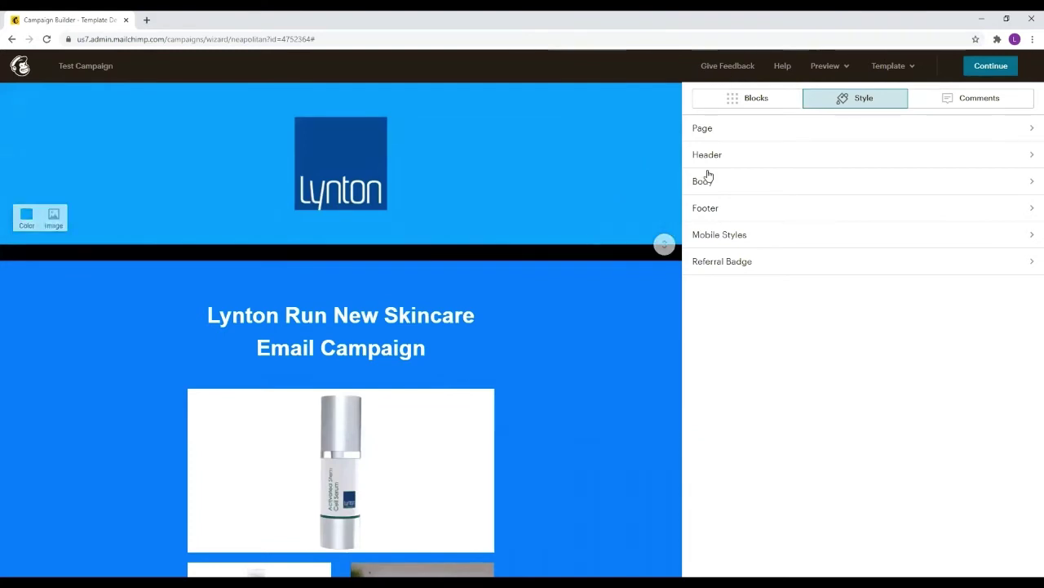
Scroll through the finished email to check it, then bring up the Preview options
{"action": "scroll", "coordinate": [661, 231], "scroll_direction": "down", "scroll_amount": 7}
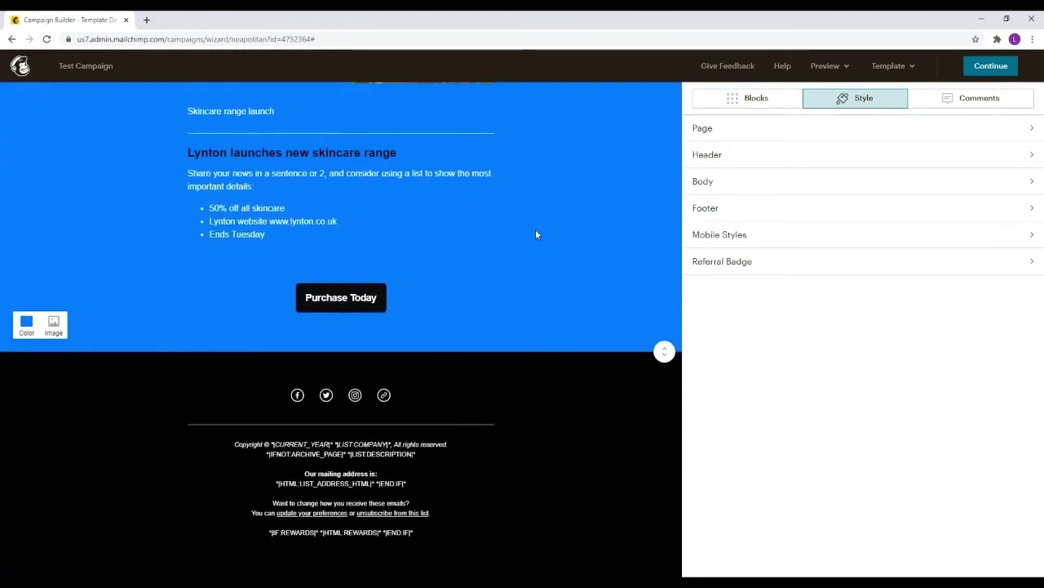
{"action": "scroll", "coordinate": [536, 234], "scroll_direction": "up", "scroll_amount": 4}
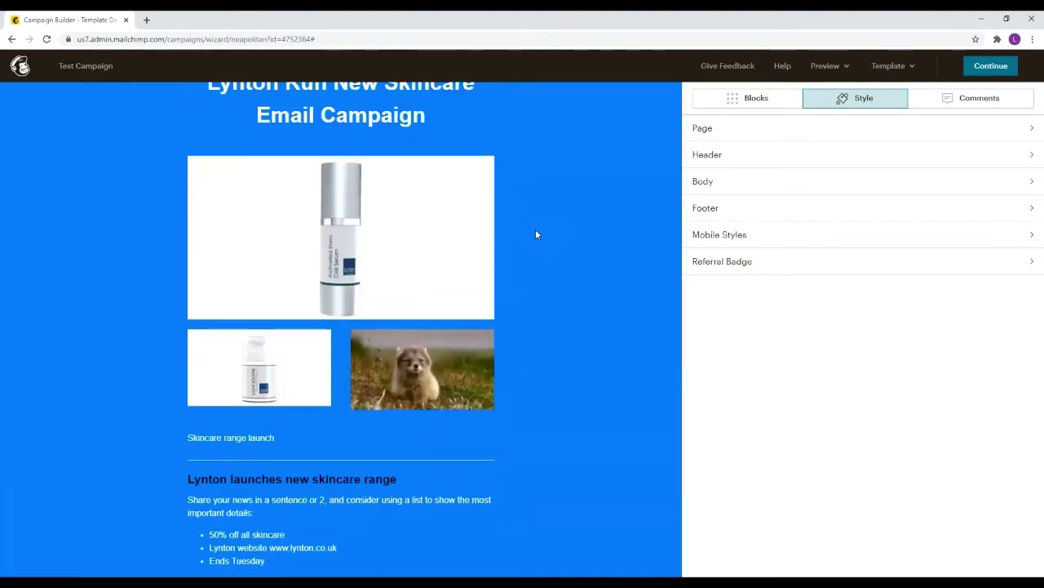
{"action": "scroll", "coordinate": [536, 234], "scroll_direction": "up", "scroll_amount": 3}
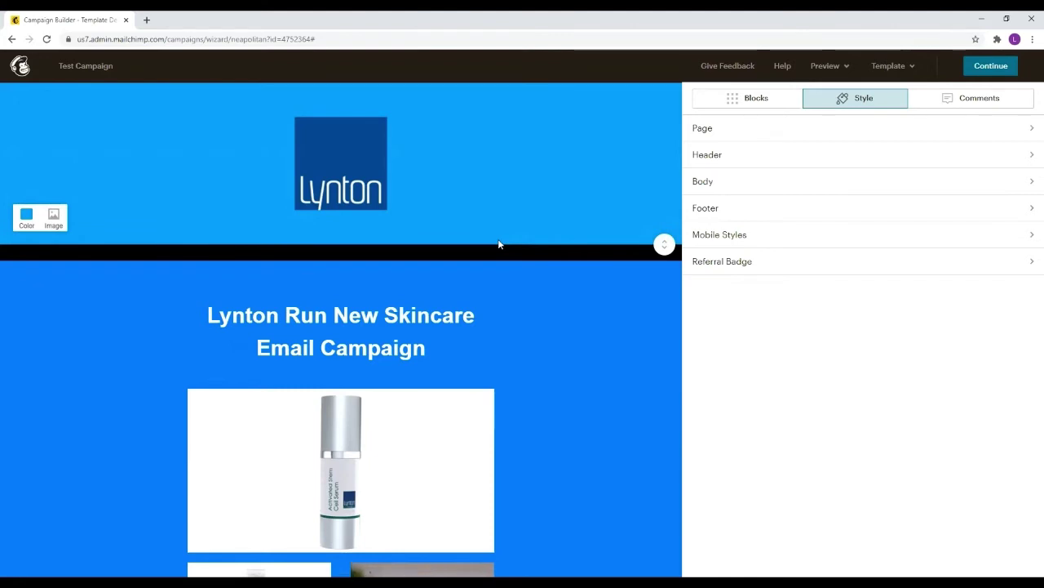
{"action": "left_click", "coordinate": [825, 71]}
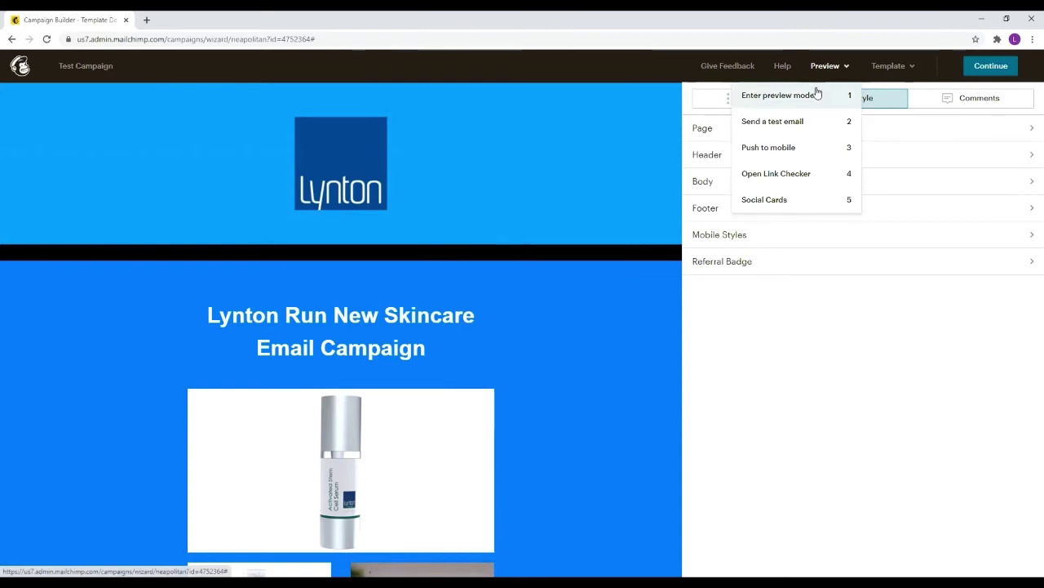
Enter preview mode and compare the email at mobile and desktop sizes
{"action": "left_click", "coordinate": [769, 96]}
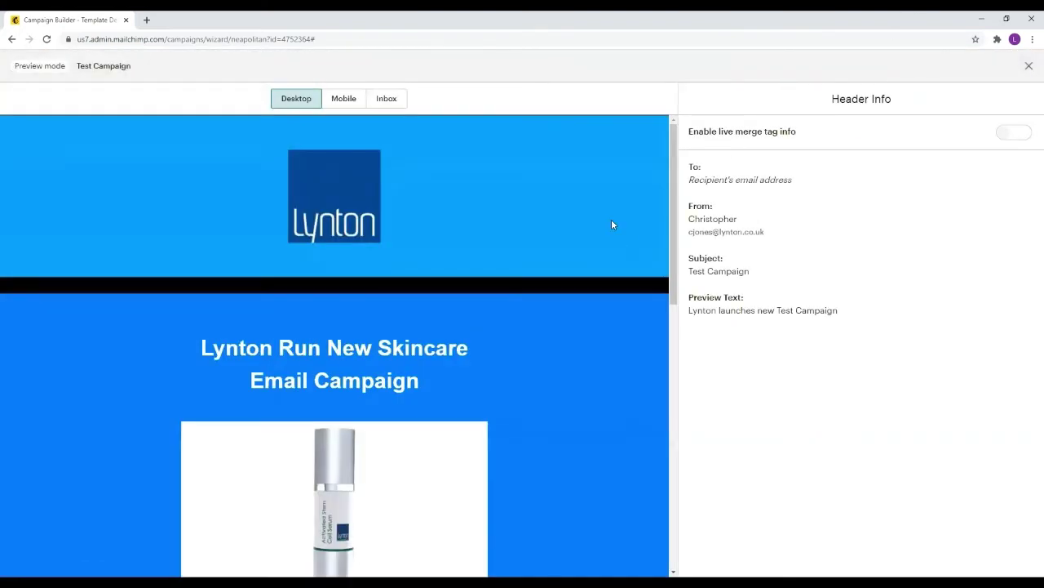
{"action": "left_click_drag", "start_coordinate": [676, 174], "coordinate": [642, 159]}
{"action": "left_click", "coordinate": [344, 98]}
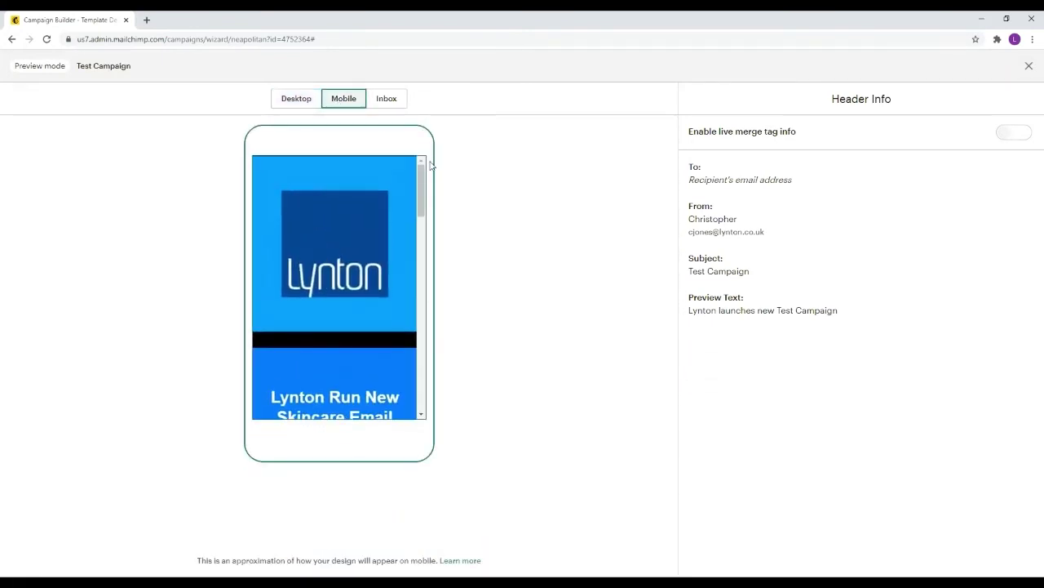
{"action": "scroll", "coordinate": [406, 218], "scroll_direction": "down", "scroll_amount": 5}
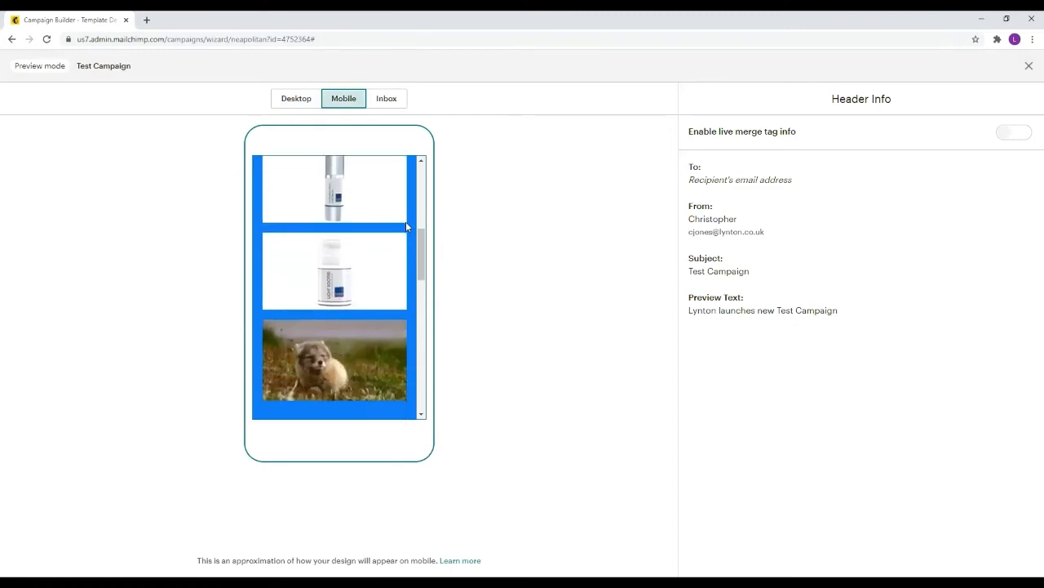
{"action": "scroll", "coordinate": [405, 221], "scroll_direction": "down", "scroll_amount": 8}
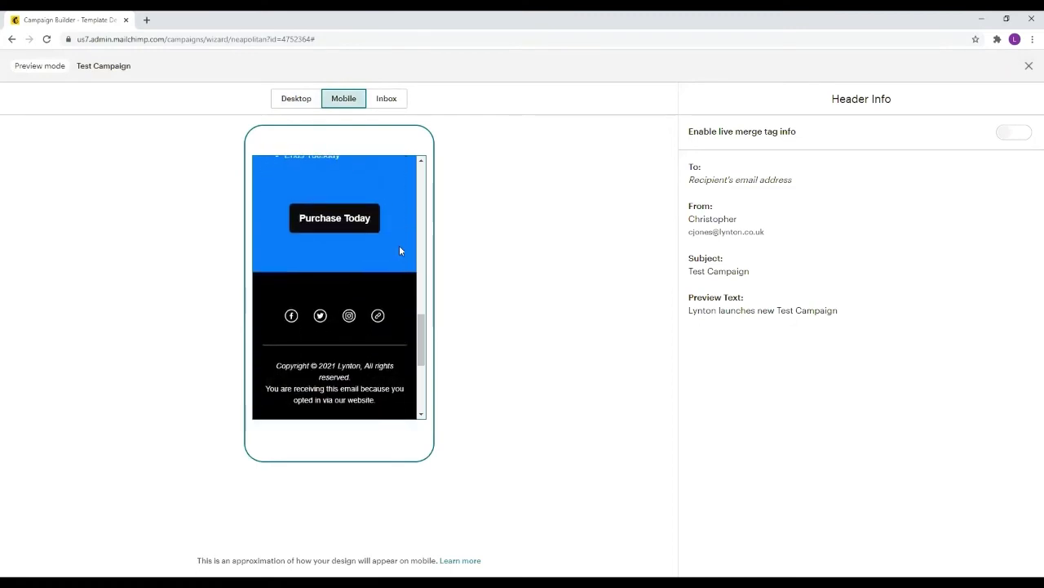
{"action": "scroll", "coordinate": [399, 250], "scroll_direction": "down", "scroll_amount": 2}
{"action": "scroll", "coordinate": [399, 251], "scroll_direction": "up", "scroll_amount": 1}
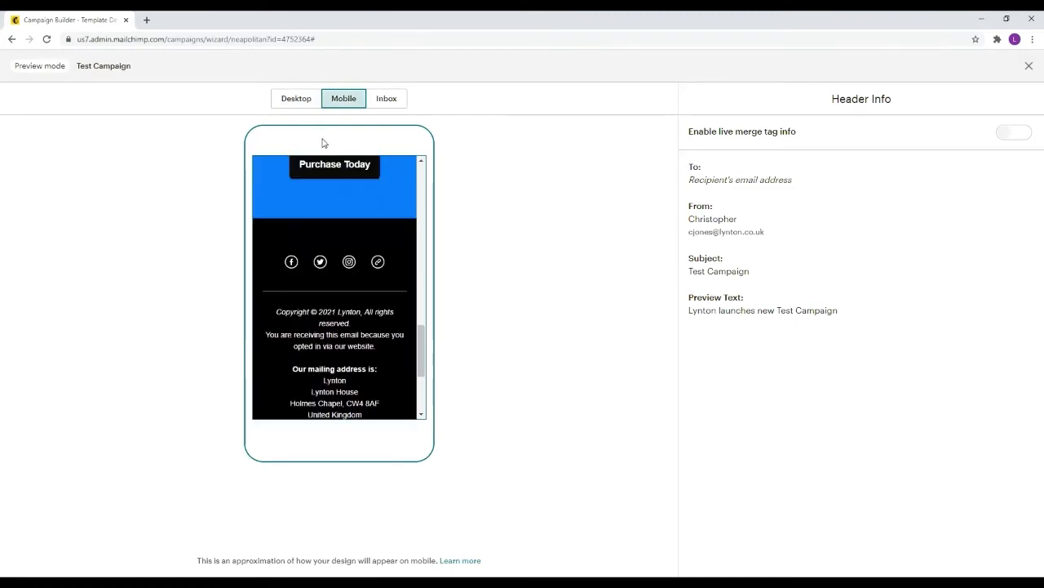
{"action": "left_click", "coordinate": [300, 104]}
{"action": "scroll", "coordinate": [386, 373], "scroll_direction": "down", "scroll_amount": 1}
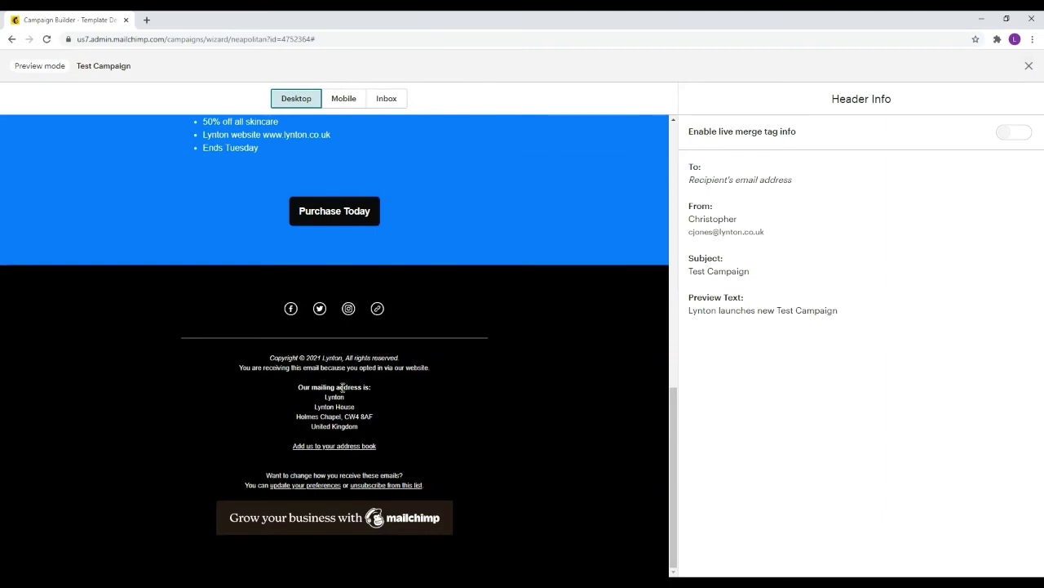
{"action": "scroll", "coordinate": [342, 387], "scroll_direction": "up", "scroll_amount": 2}
{"action": "scroll", "coordinate": [387, 354], "scroll_direction": "up", "scroll_amount": 1}
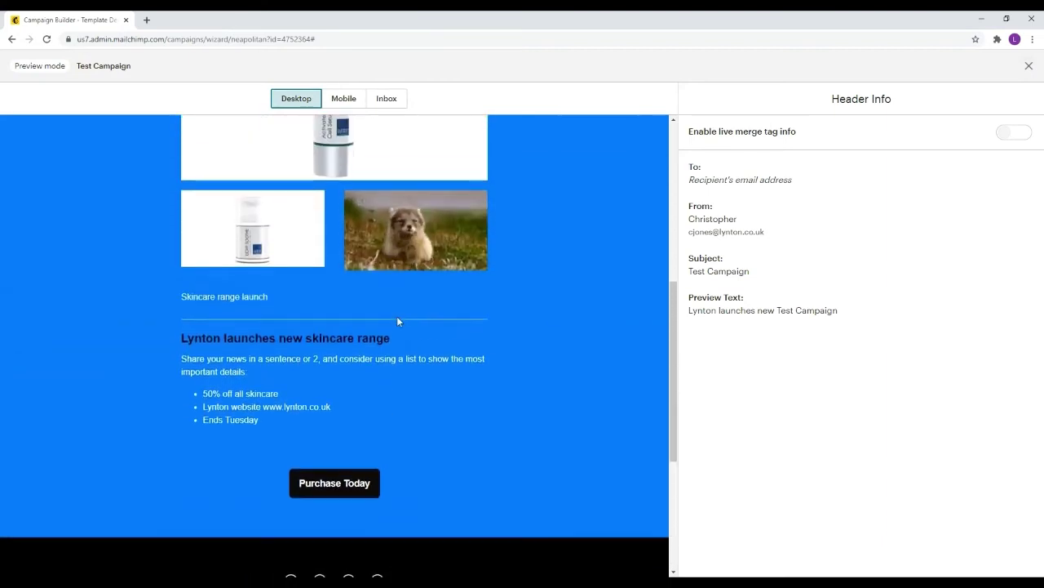
Test the Purchase Today and Instagram links, then exit preview back to editing
{"action": "left_click", "coordinate": [340, 488]}
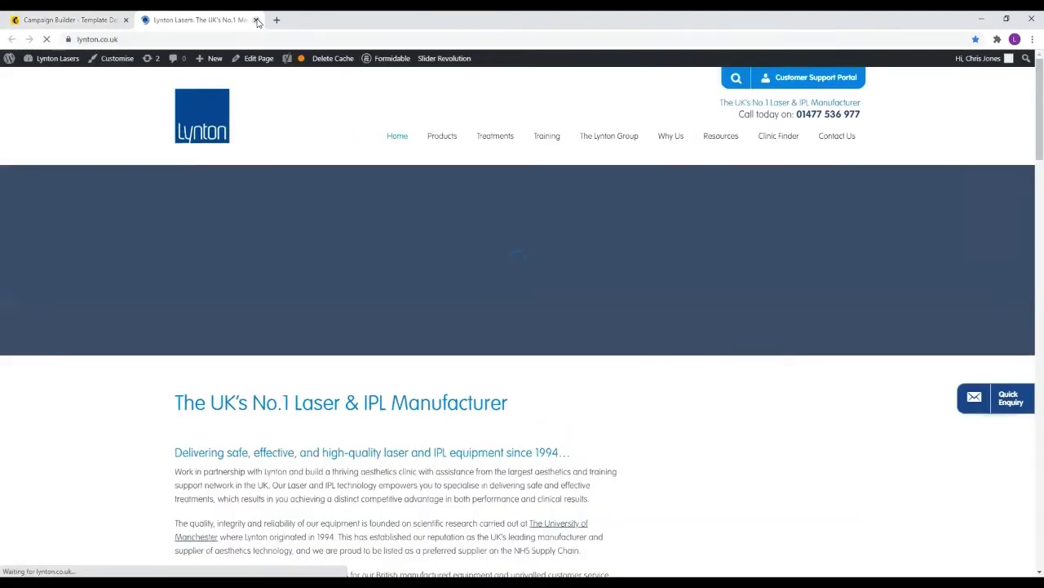
{"action": "left_click", "coordinate": [257, 20]}
{"action": "scroll", "coordinate": [282, 284], "scroll_direction": "down", "scroll_amount": 4}
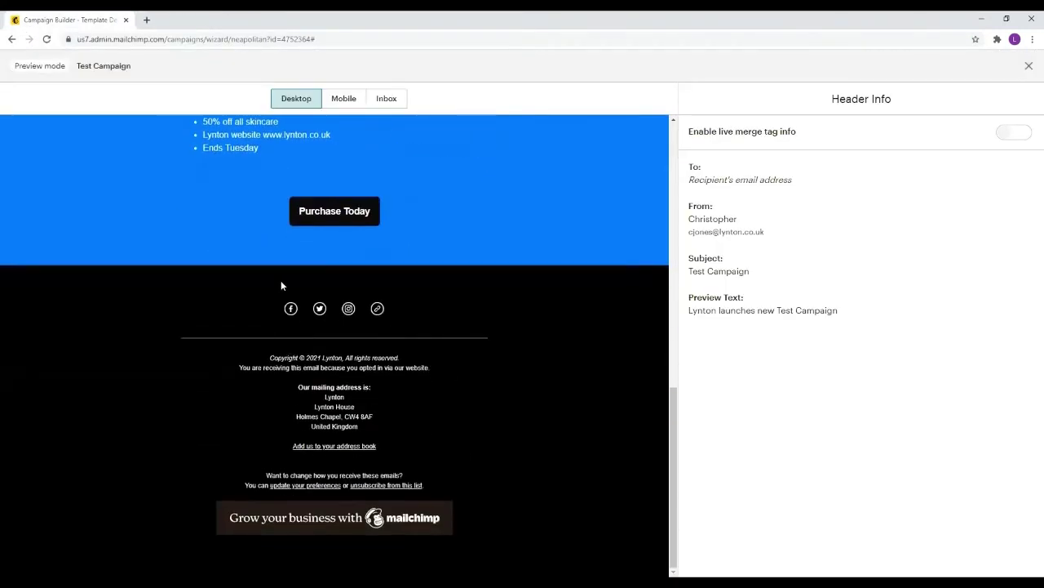
{"action": "left_click", "coordinate": [348, 309]}
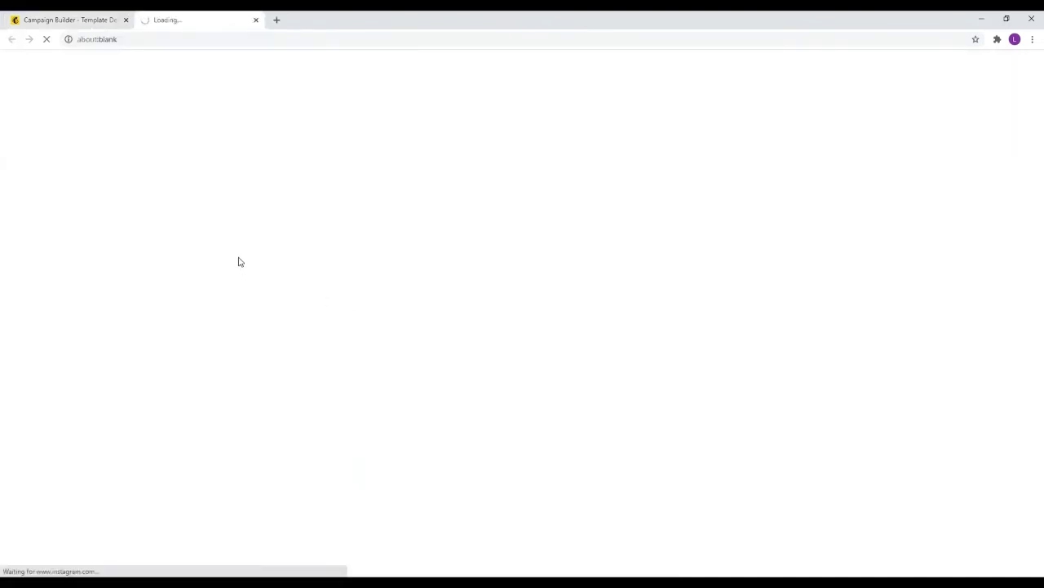
{"action": "left_click", "coordinate": [257, 21]}
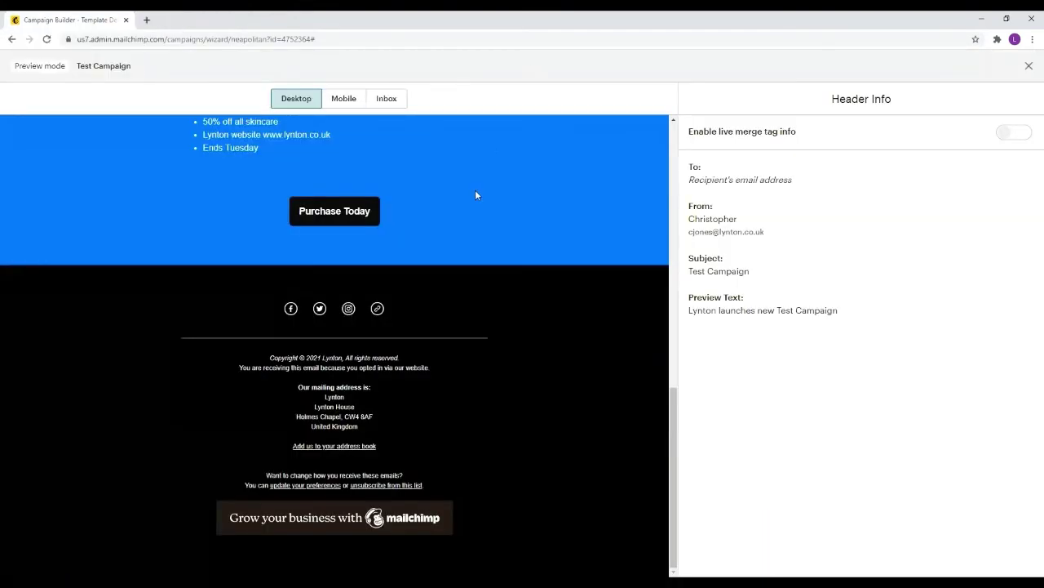
{"action": "scroll", "coordinate": [475, 189], "scroll_direction": "up", "scroll_amount": 5}
{"action": "scroll", "coordinate": [478, 195], "scroll_direction": "up", "scroll_amount": 5}
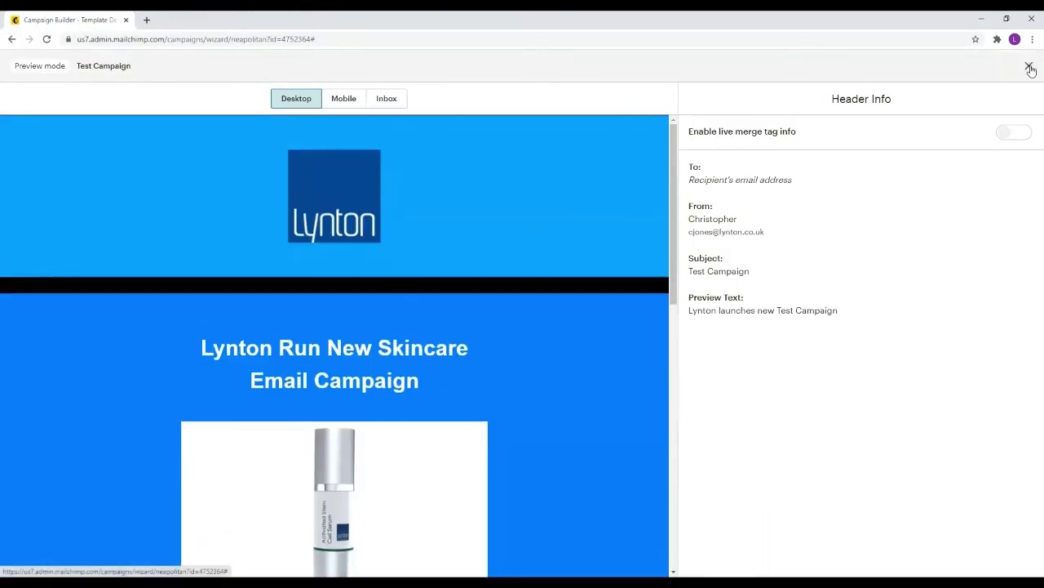
{"action": "left_click", "coordinate": [1028, 66]}
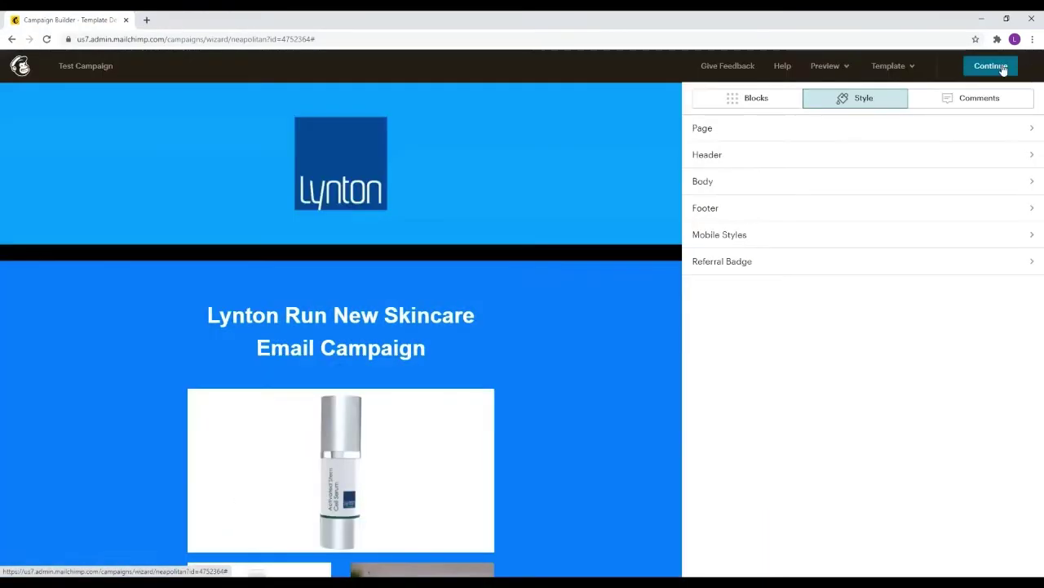
Send a test email to the sender's own prefilled address
{"action": "left_click", "coordinate": [826, 67]}
{"action": "left_click", "coordinate": [773, 122]}
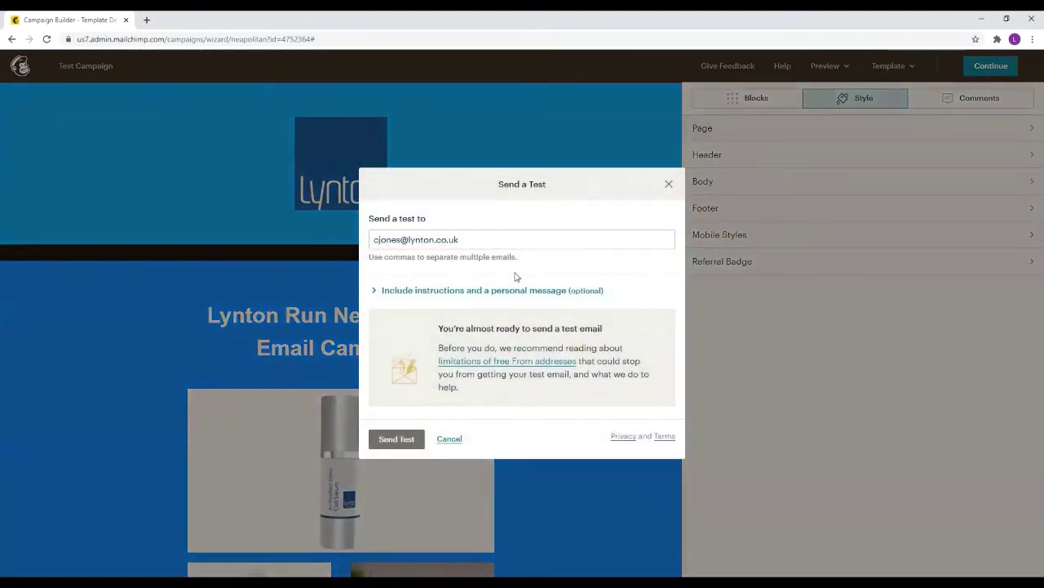
{"action": "left_click", "coordinate": [395, 438]}
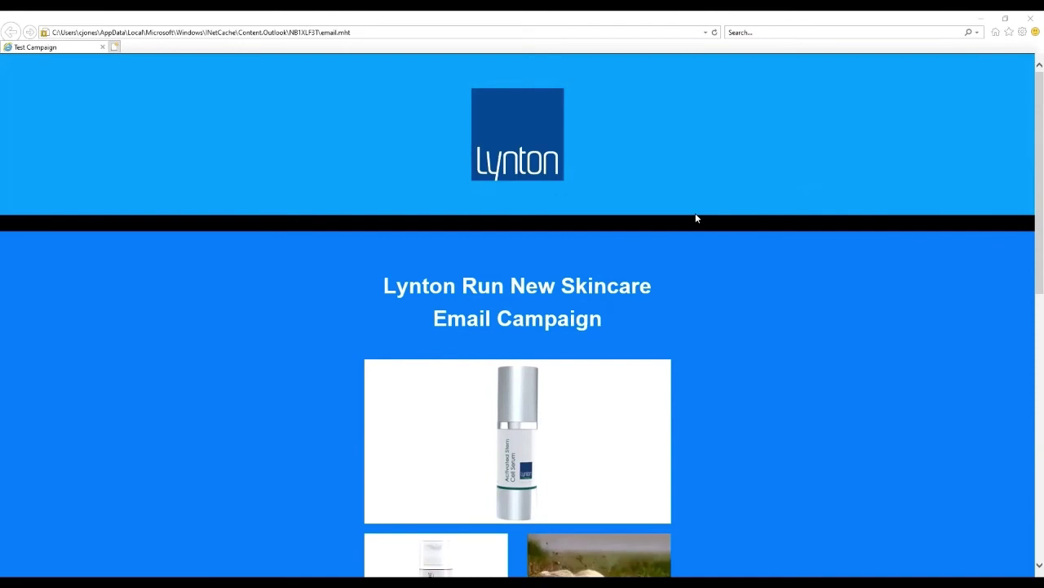
Review the received test email and confirm Purchase Today opens lynton.co.uk
{"action": "scroll", "coordinate": [611, 168], "scroll_direction": "down", "scroll_amount": 6}
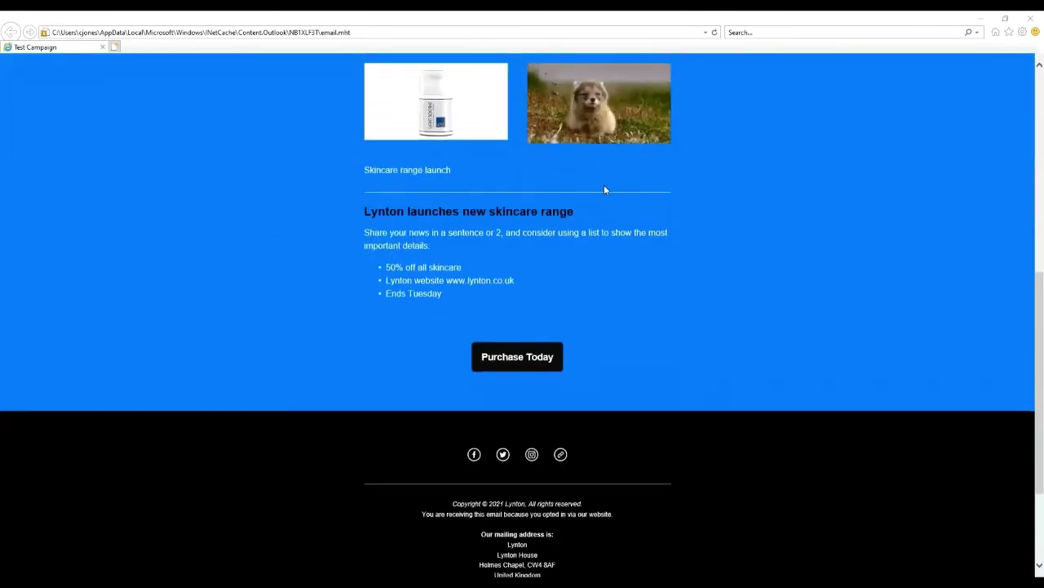
{"action": "scroll", "coordinate": [604, 187], "scroll_direction": "up", "scroll_amount": 5}
{"action": "scroll", "coordinate": [593, 162], "scroll_direction": "down", "scroll_amount": 2}
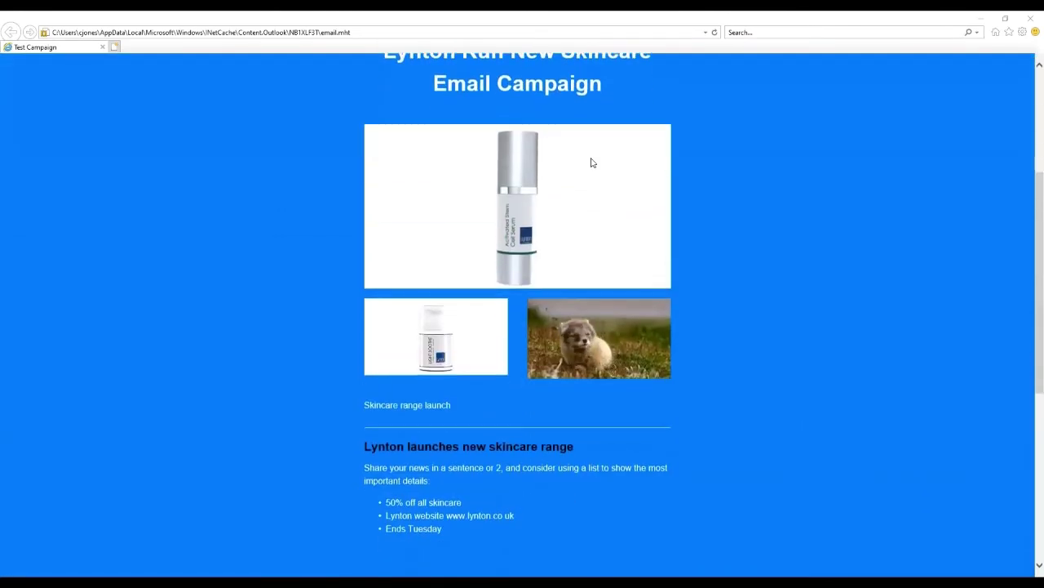
{"action": "scroll", "coordinate": [555, 369], "scroll_direction": "down", "scroll_amount": 3}
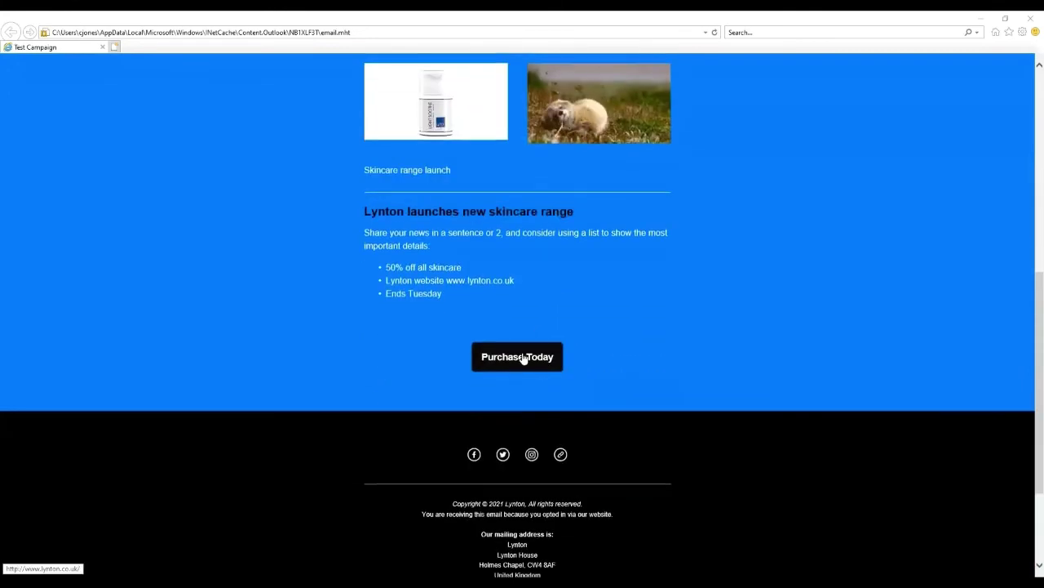
{"action": "left_click", "coordinate": [523, 358]}
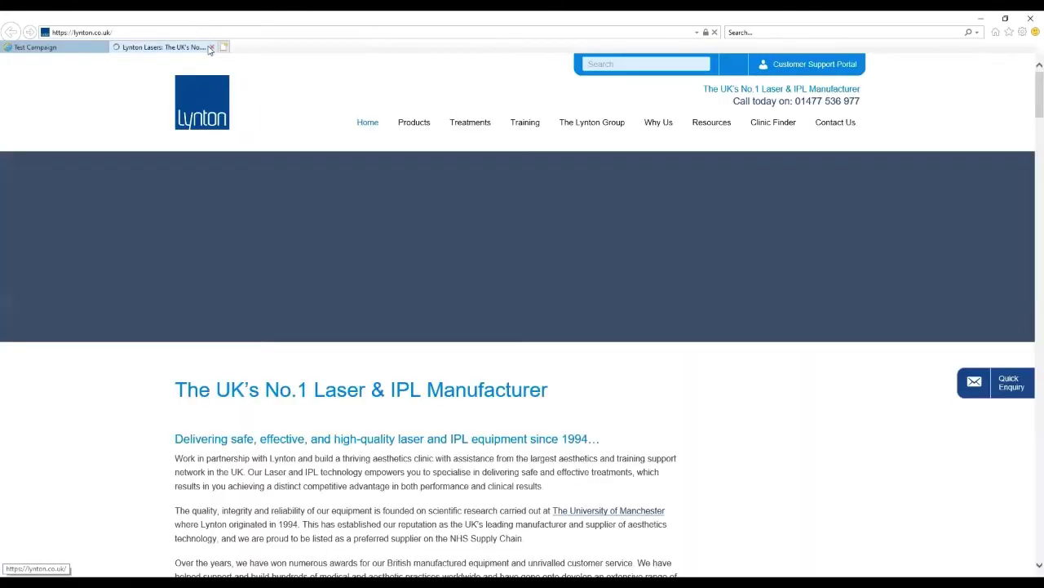
{"action": "left_click", "coordinate": [210, 47]}
{"action": "scroll", "coordinate": [796, 287], "scroll_direction": "up", "scroll_amount": 5}
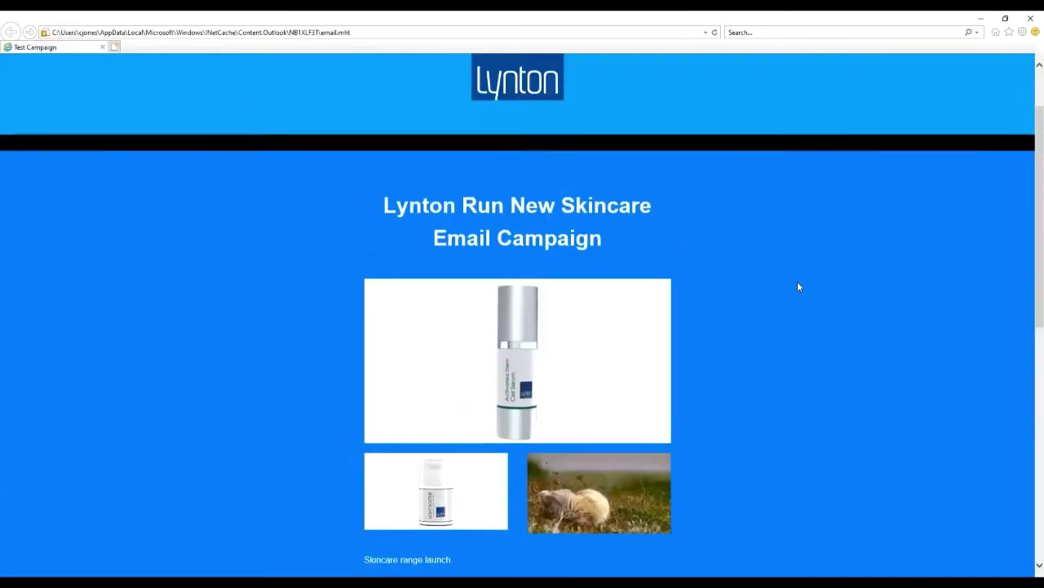
{"action": "scroll", "coordinate": [799, 287], "scroll_direction": "up", "scroll_amount": 1}
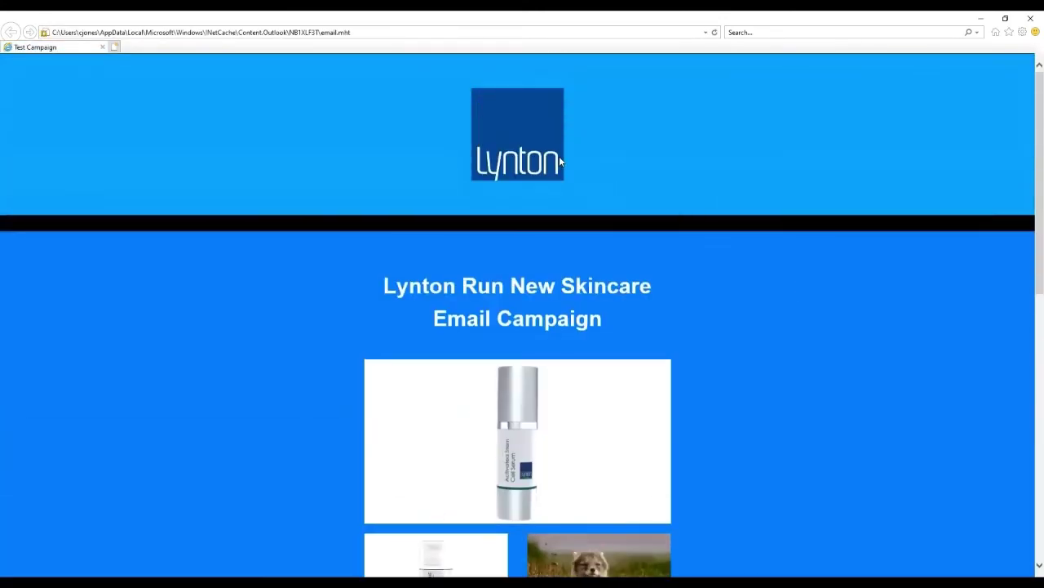
{"action": "scroll", "coordinate": [511, 280], "scroll_direction": "down", "scroll_amount": 5}
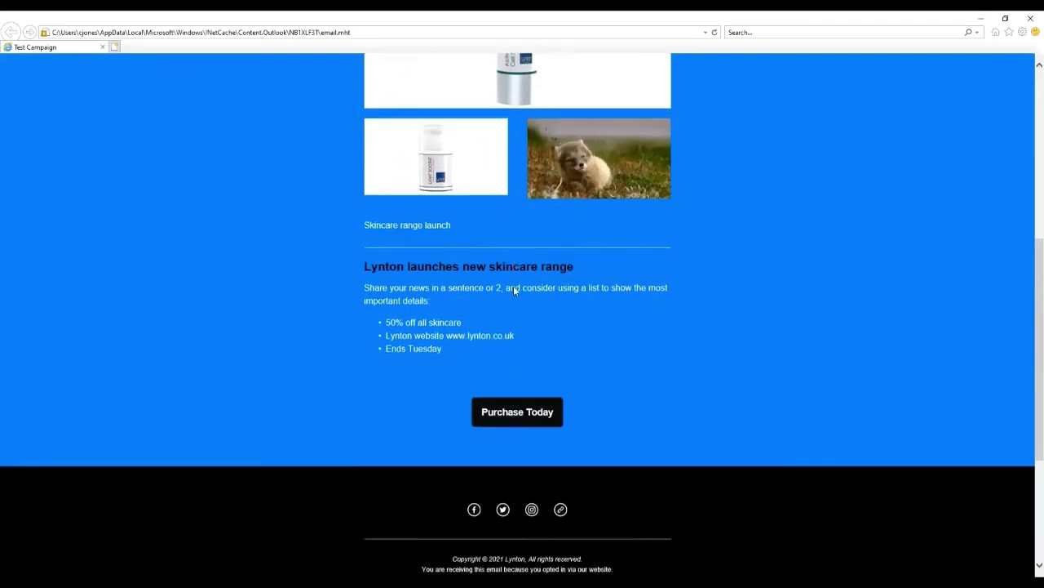
{"action": "scroll", "coordinate": [514, 361], "scroll_direction": "down", "scroll_amount": 3}
{"action": "scroll", "coordinate": [569, 442], "scroll_direction": "up", "scroll_amount": 1}
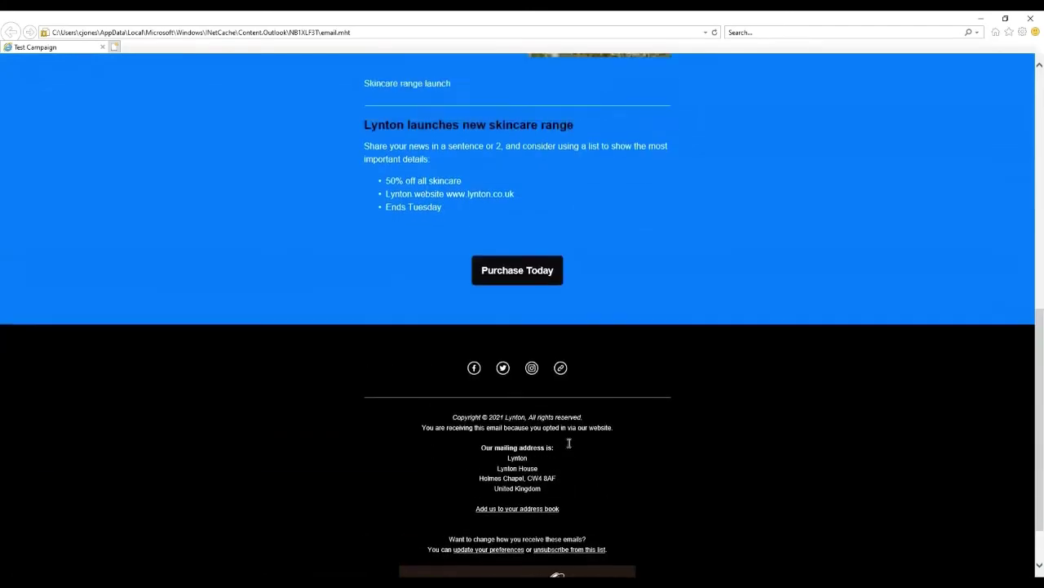
{"action": "scroll", "coordinate": [569, 442], "scroll_direction": "up", "scroll_amount": 7}
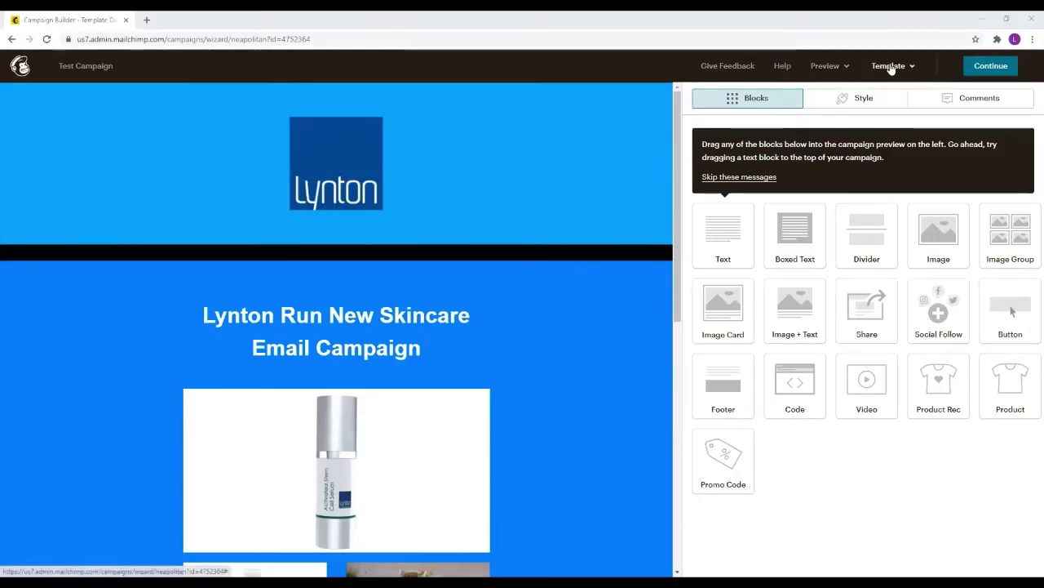
Save the design as Announcement Template and continue to the campaign summary
{"action": "left_click", "coordinate": [885, 68]}
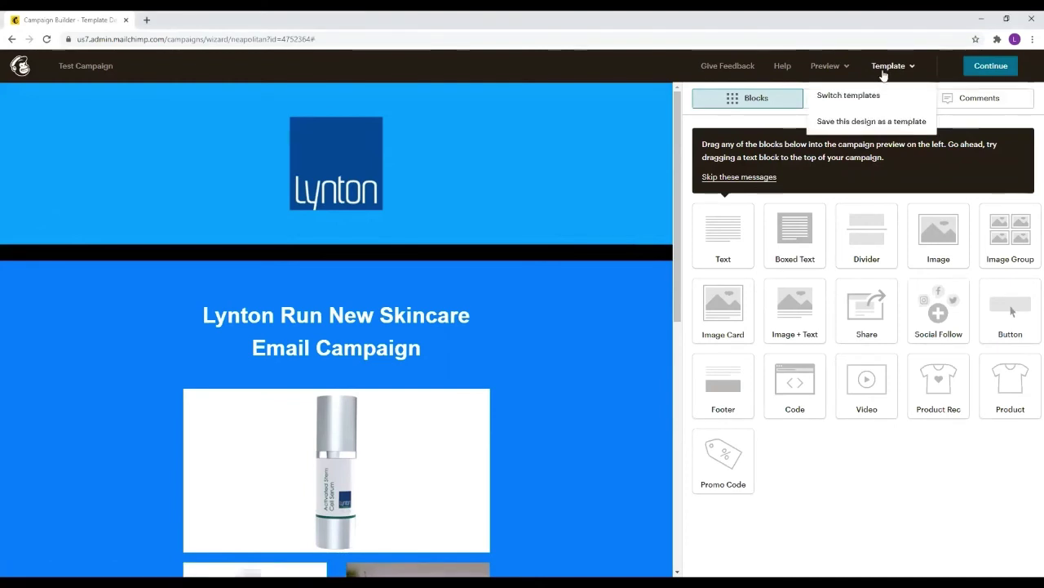
{"action": "left_click", "coordinate": [872, 121]}
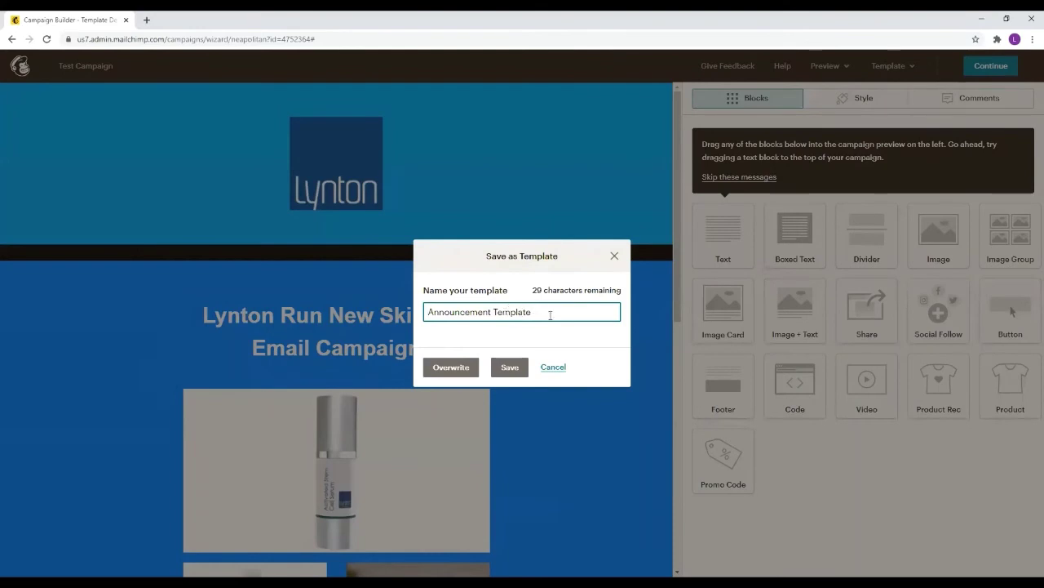
{"action": "left_click", "coordinate": [510, 367]}
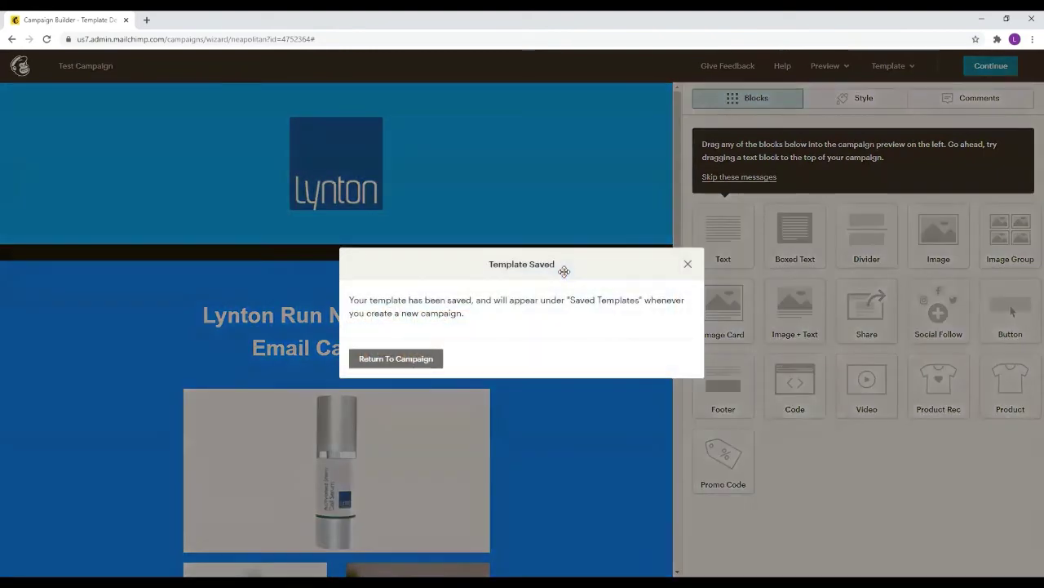
{"action": "left_click", "coordinate": [433, 359]}
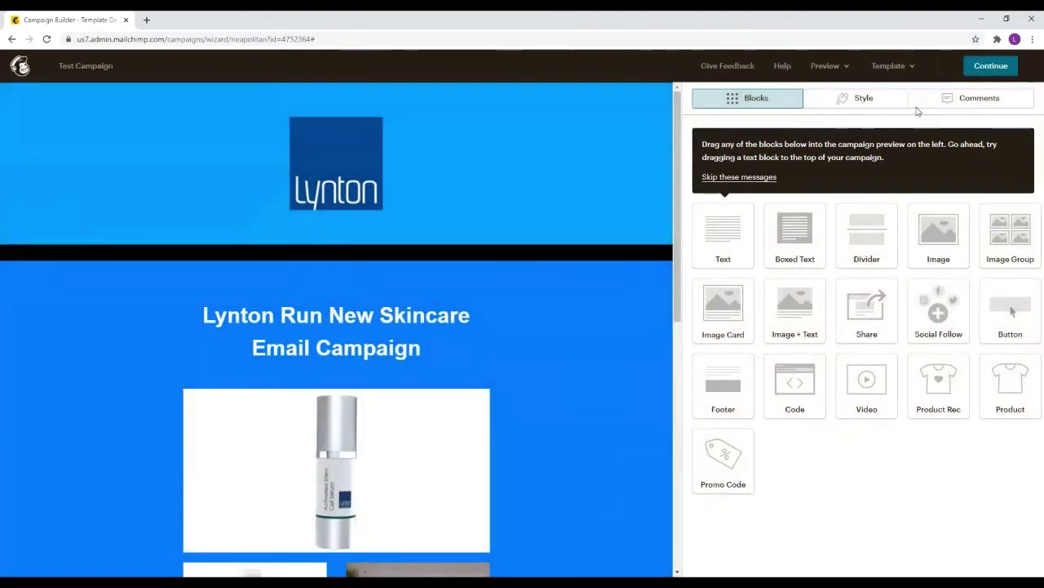
{"action": "left_click", "coordinate": [979, 72]}
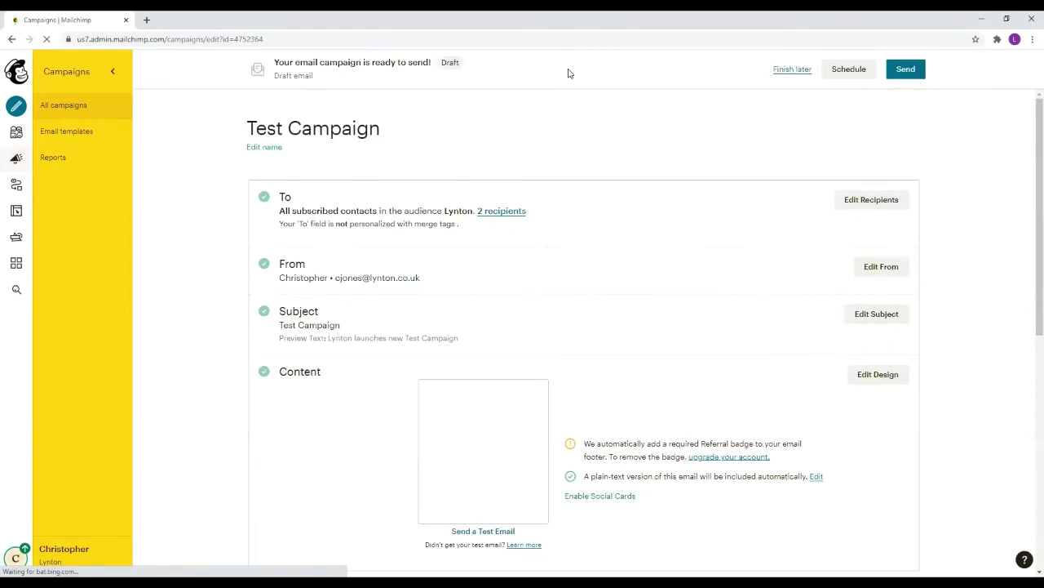
{"action": "scroll", "coordinate": [655, 187], "scroll_direction": "down", "scroll_amount": 2}
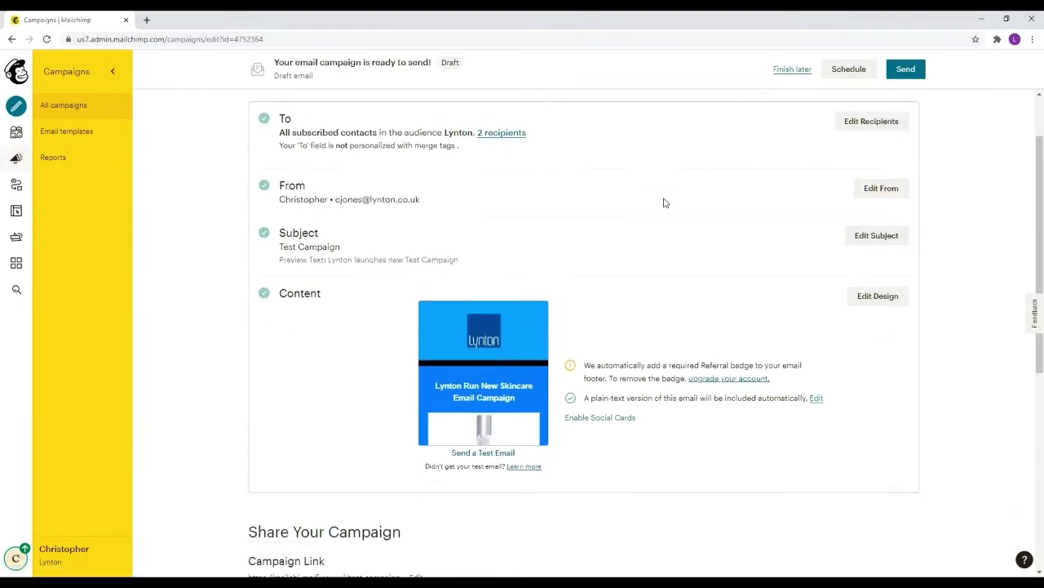
{"action": "scroll", "coordinate": [506, 198], "scroll_direction": "up", "scroll_amount": 1}
{"action": "scroll", "coordinate": [516, 205], "scroll_direction": "down", "scroll_amount": 1}
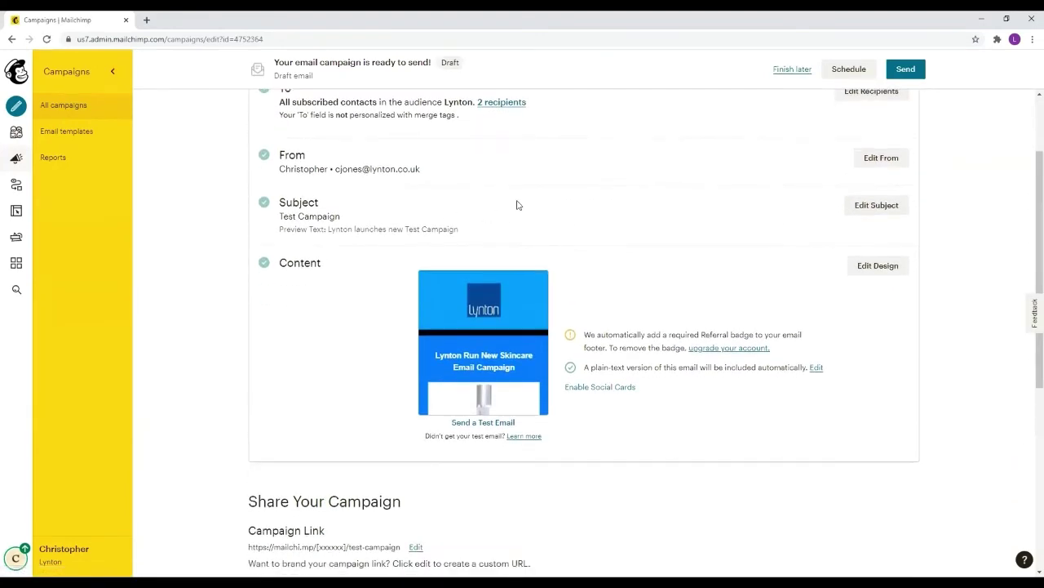
{"action": "scroll", "coordinate": [357, 207], "scroll_direction": "up", "scroll_amount": 1}
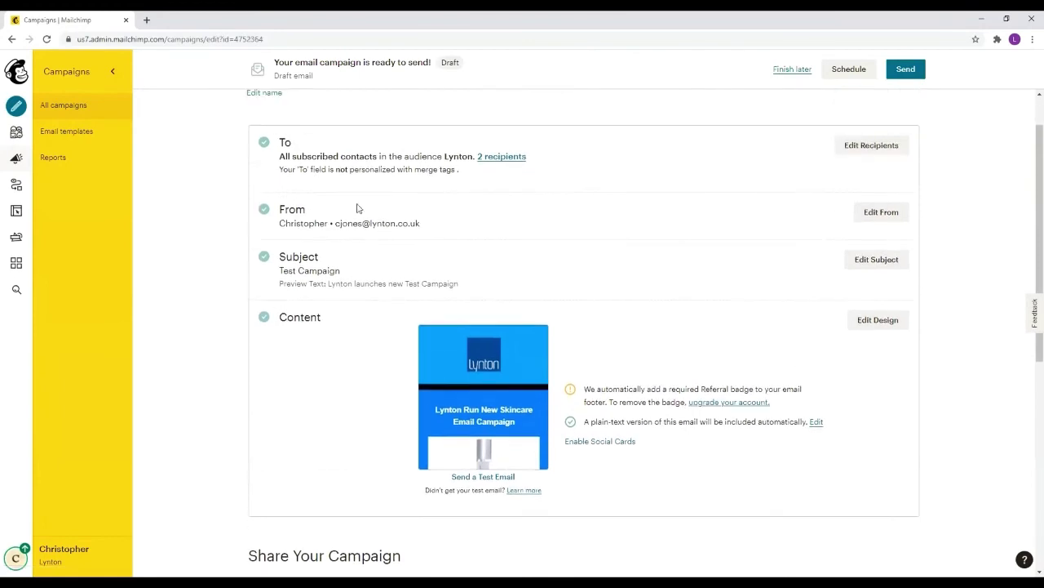
{"action": "scroll", "coordinate": [455, 226], "scroll_direction": "down", "scroll_amount": 3}
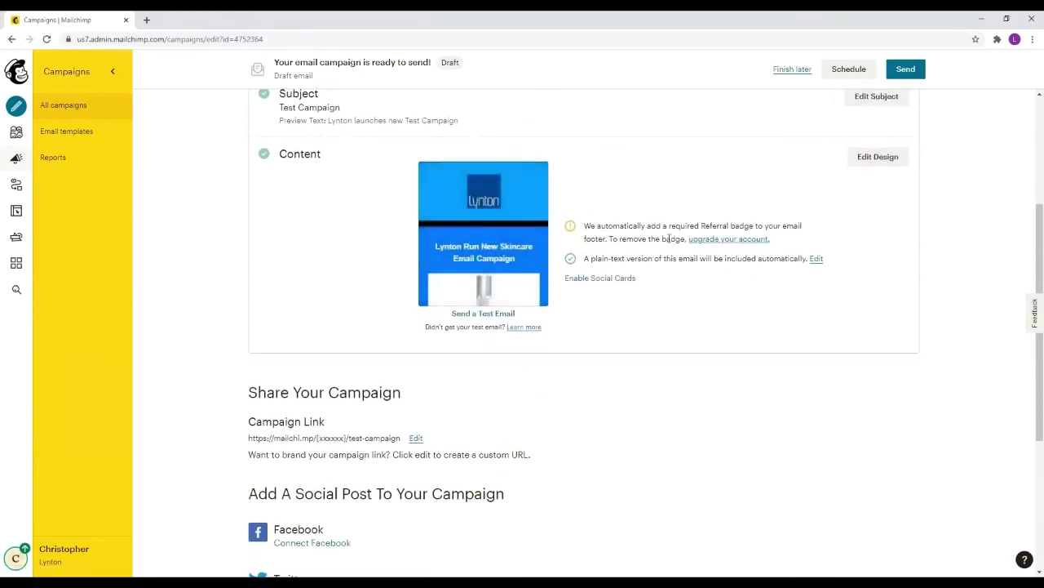
{"action": "scroll", "coordinate": [648, 285], "scroll_direction": "down", "scroll_amount": 1}
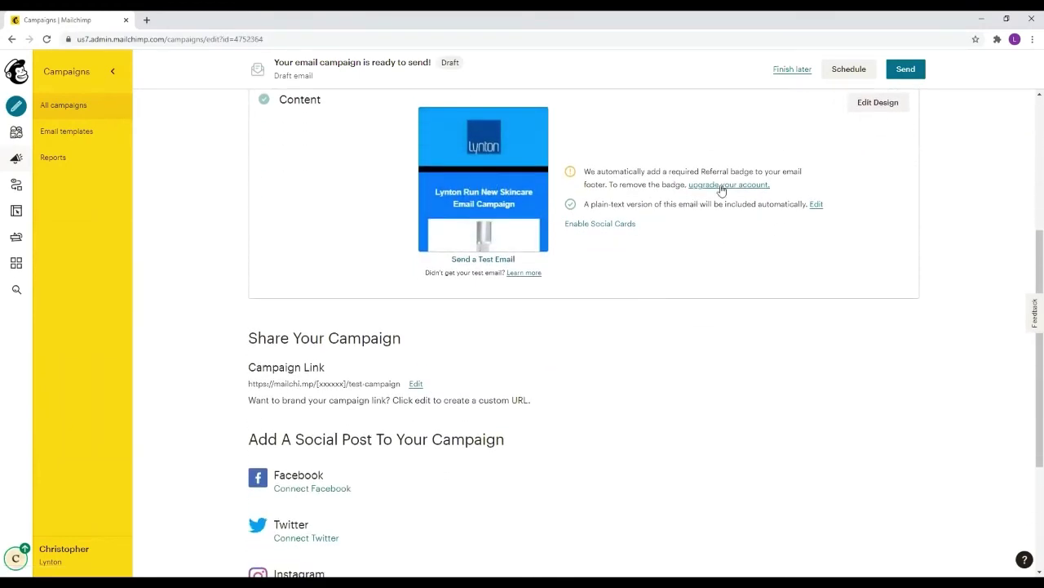
{"action": "scroll", "coordinate": [748, 277], "scroll_direction": "down", "scroll_amount": 1}
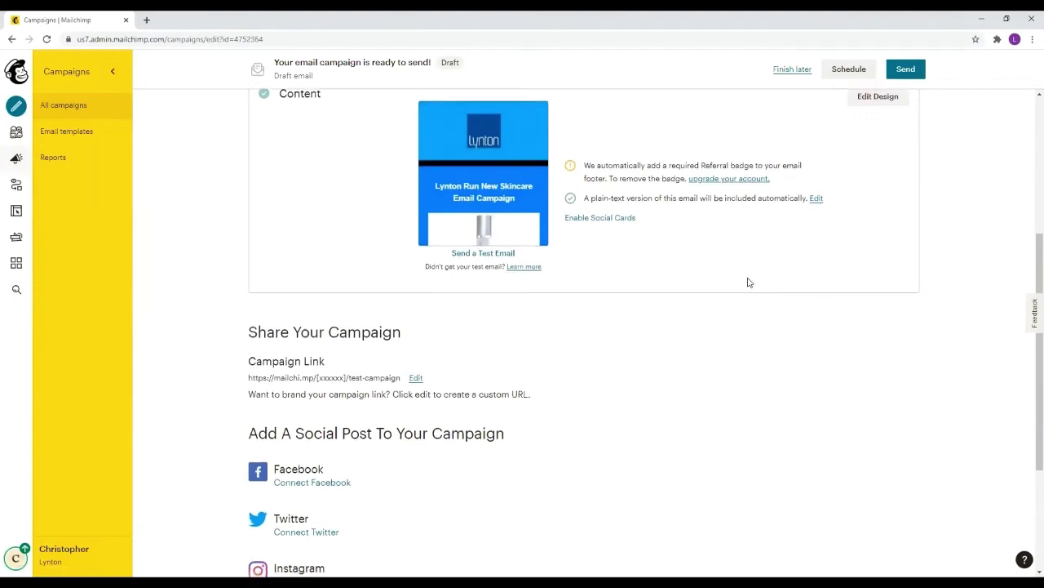
{"action": "scroll", "coordinate": [696, 278], "scroll_direction": "down", "scroll_amount": 1}
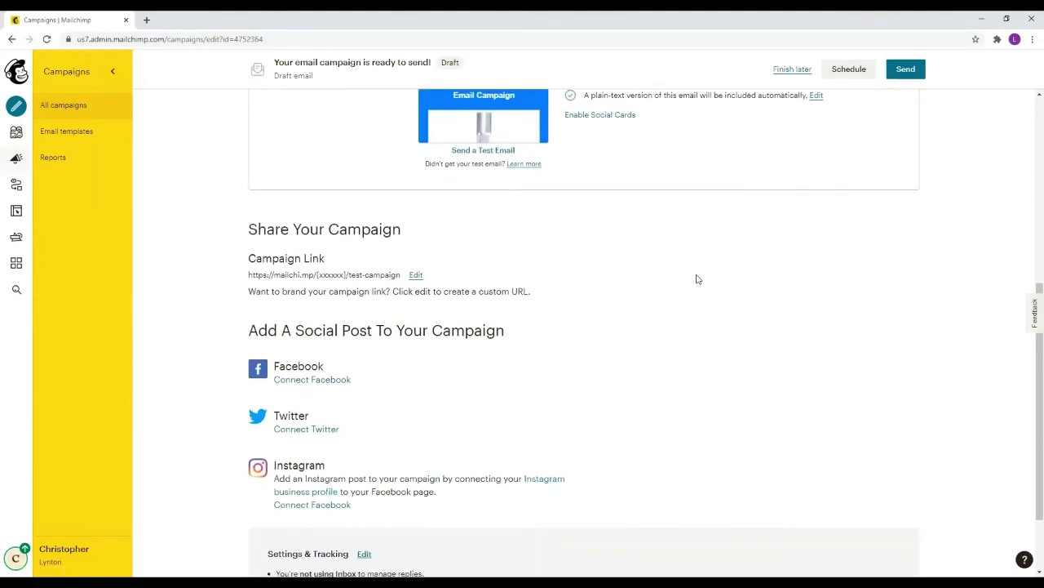
{"action": "scroll", "coordinate": [695, 280], "scroll_direction": "up", "scroll_amount": 1}
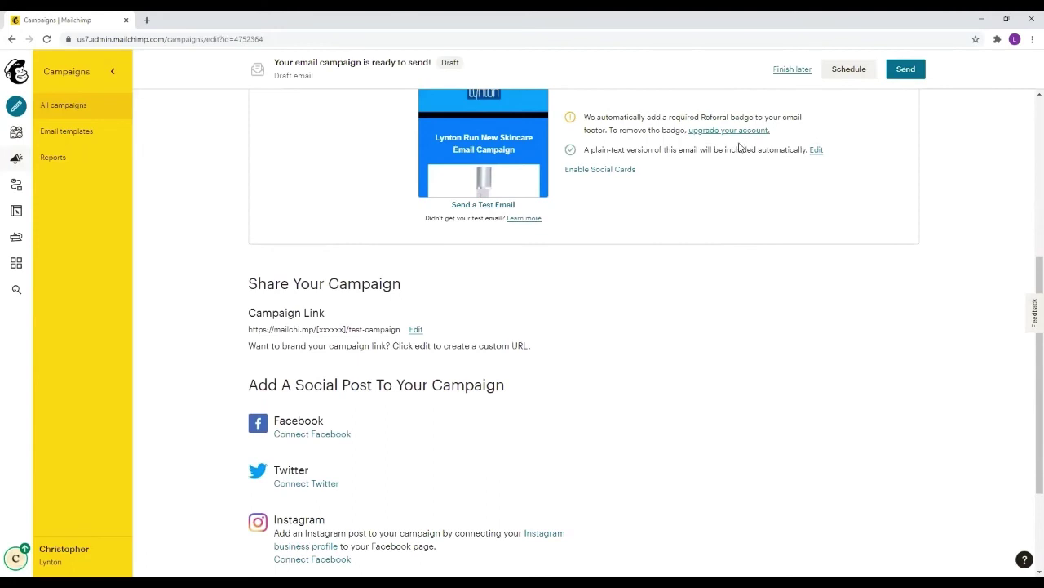
{"action": "scroll", "coordinate": [482, 240], "scroll_direction": "down", "scroll_amount": 3}
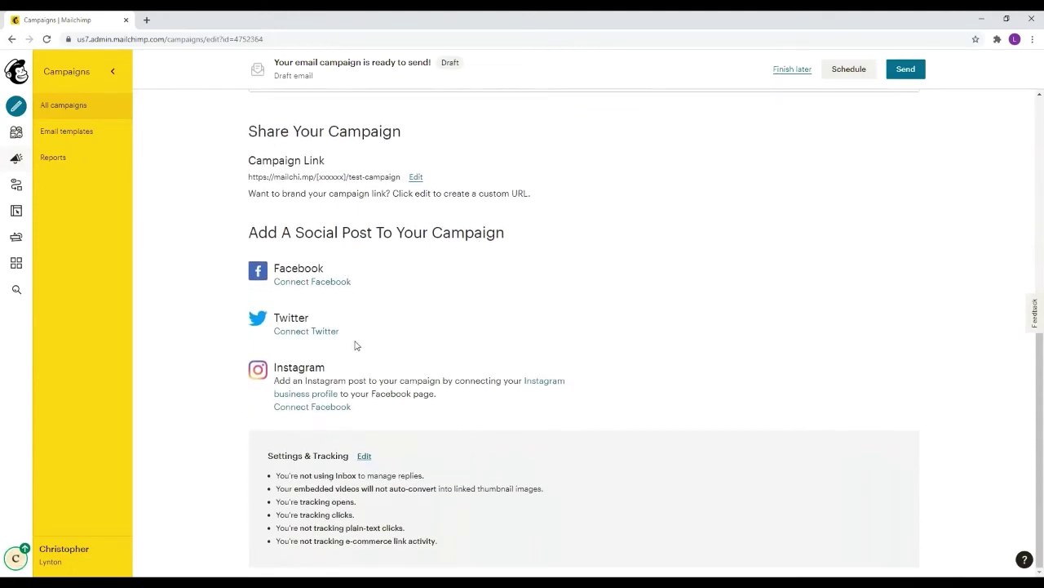
{"action": "scroll", "coordinate": [406, 264], "scroll_direction": "up", "scroll_amount": 9}
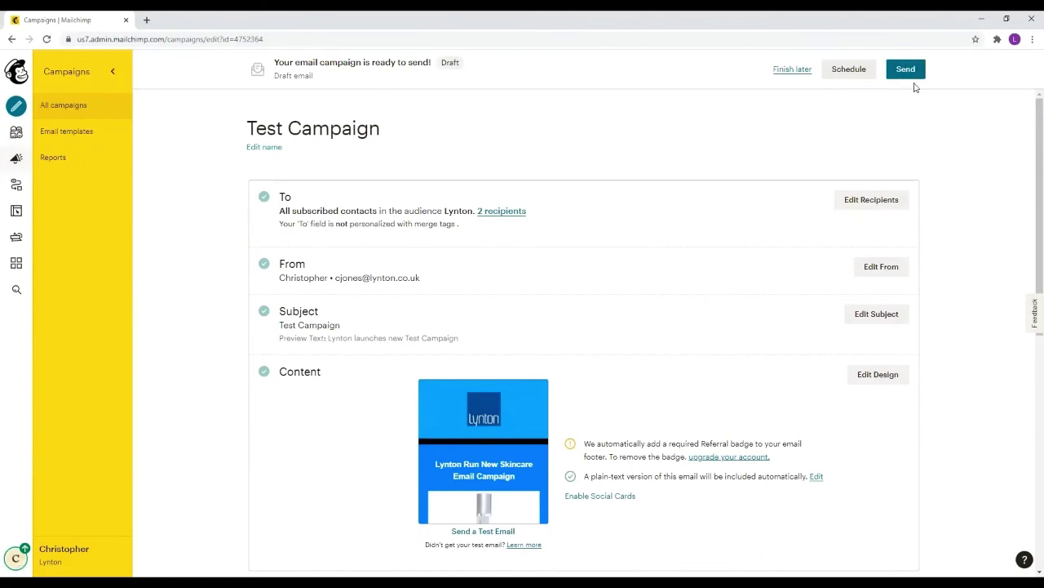
Send Test Campaign now to the 2 Lynton subscribers
{"action": "left_click", "coordinate": [906, 70]}
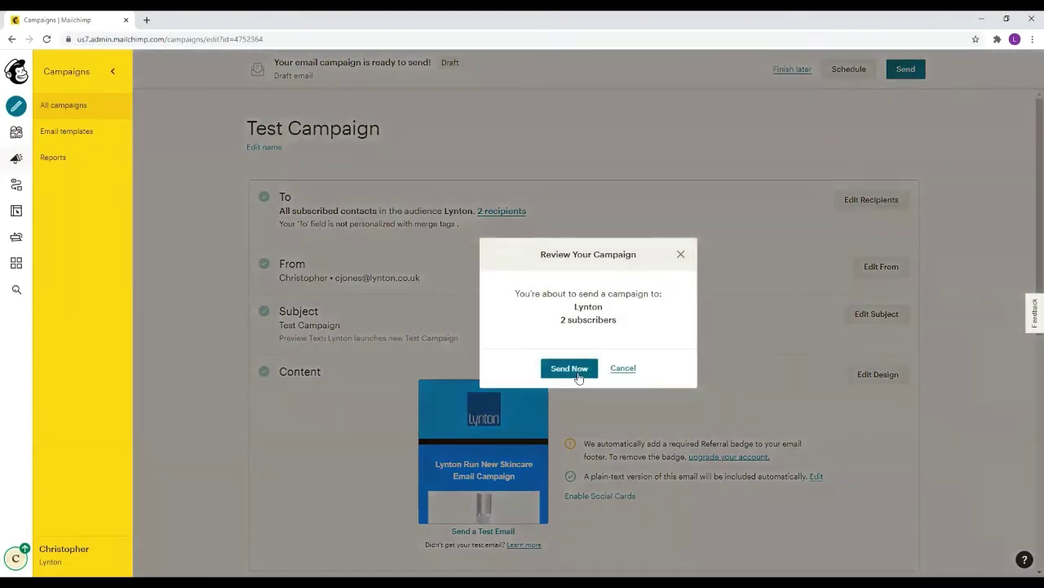
{"action": "left_click", "coordinate": [570, 369]}
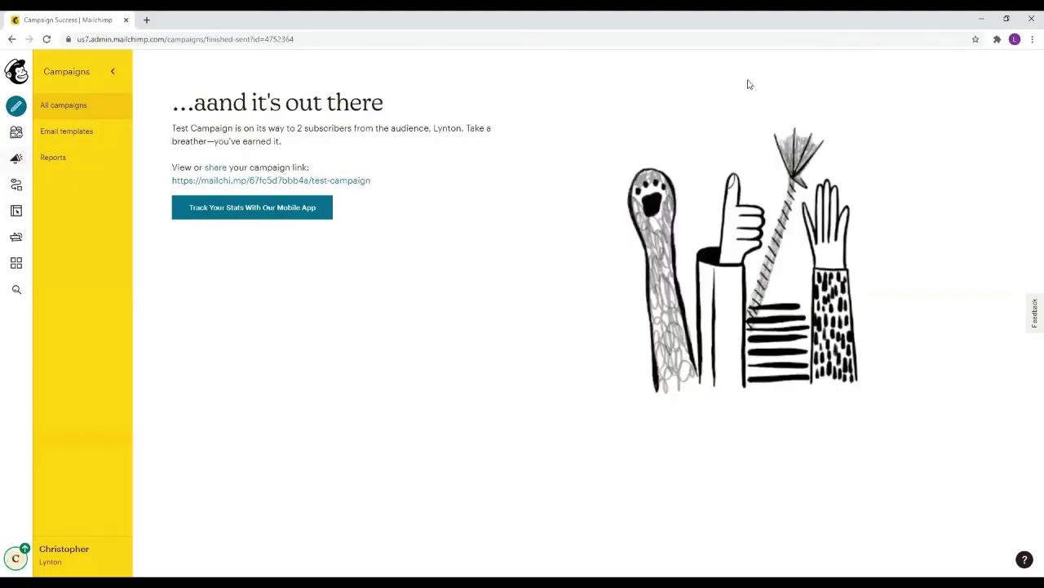
View Test Campaign's report from the Campaigns list, showing 2 recipients and no opens
{"action": "left_click", "coordinate": [16, 161]}
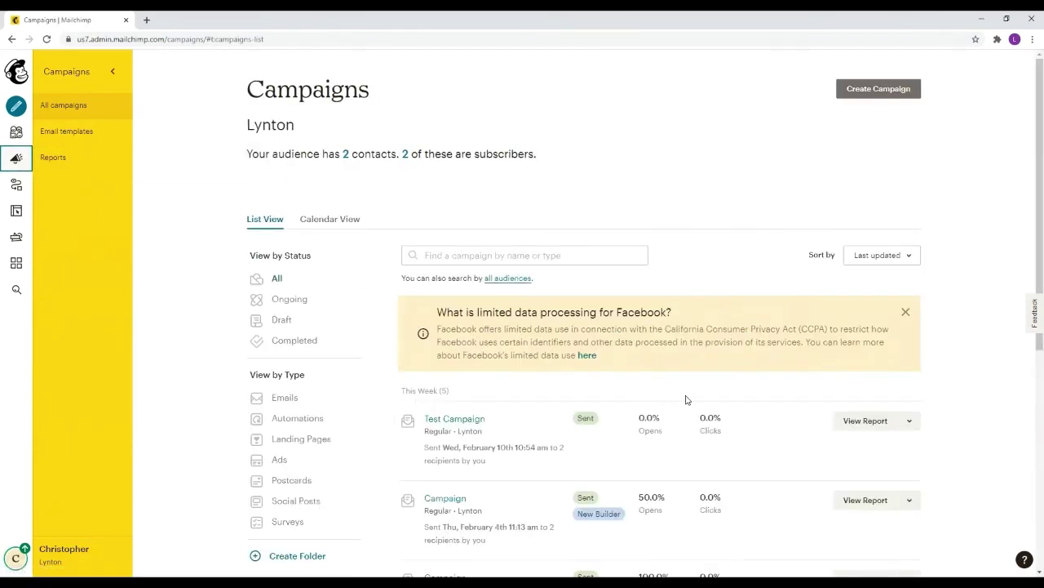
{"action": "left_click", "coordinate": [874, 422]}
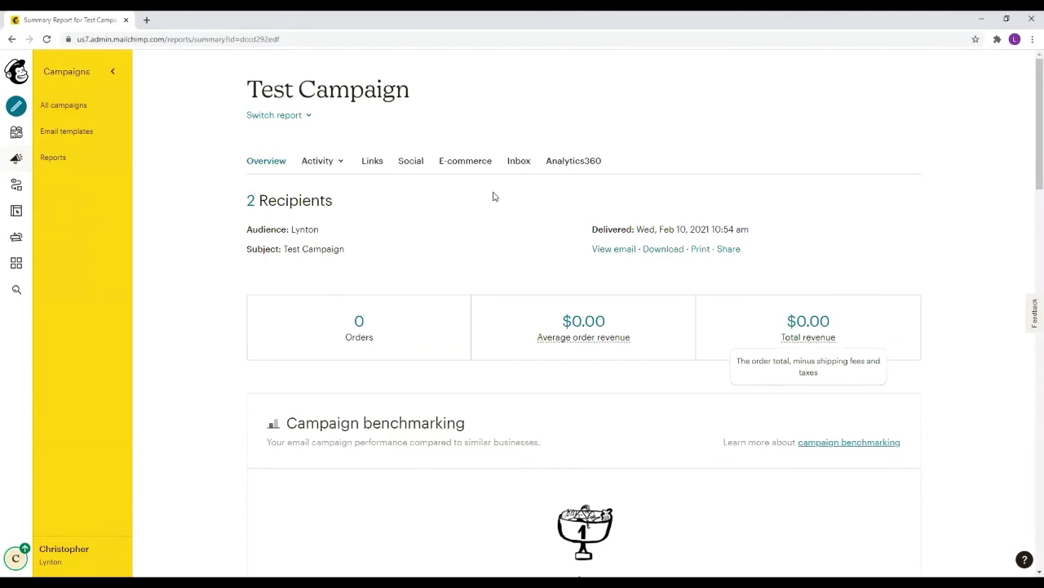
{"action": "scroll", "coordinate": [448, 194], "scroll_direction": "down", "scroll_amount": 2}
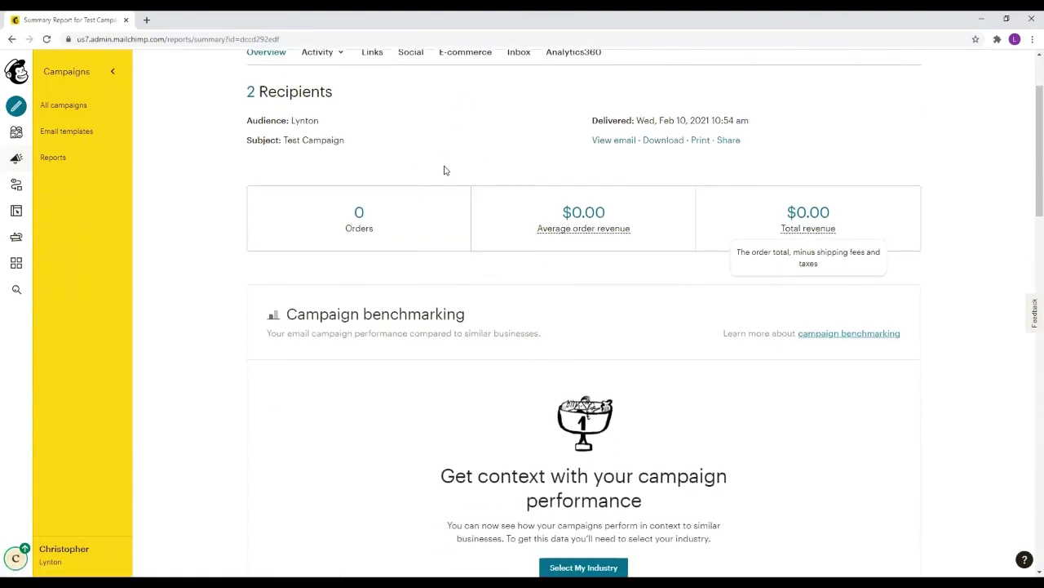
{"action": "scroll", "coordinate": [498, 181], "scroll_direction": "down", "scroll_amount": 2}
{"action": "scroll", "coordinate": [558, 270], "scroll_direction": "up", "scroll_amount": 2}
{"action": "scroll", "coordinate": [557, 271], "scroll_direction": "down", "scroll_amount": 2}
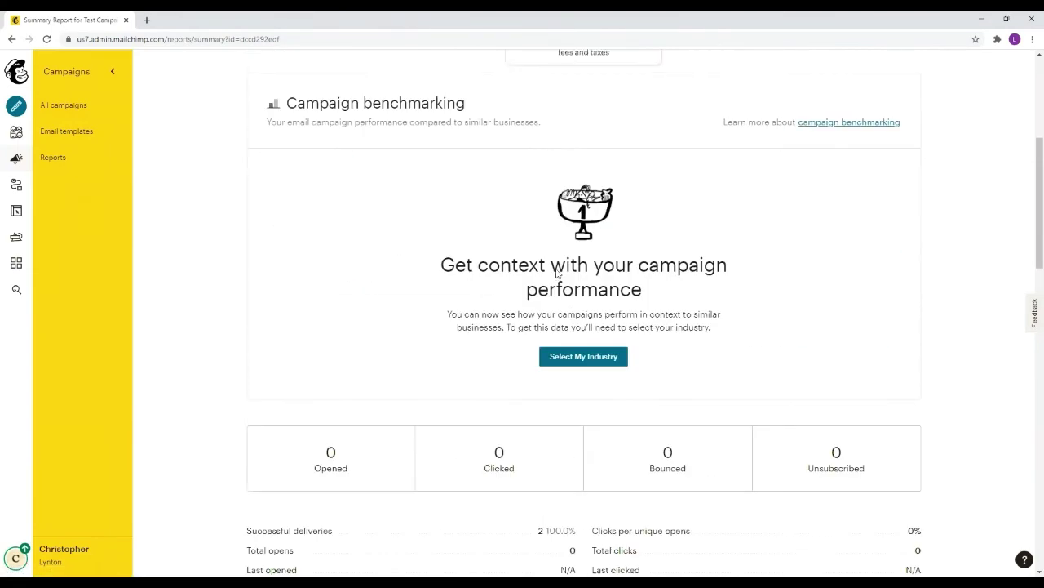
{"action": "scroll", "coordinate": [816, 424], "scroll_direction": "down", "scroll_amount": 1}
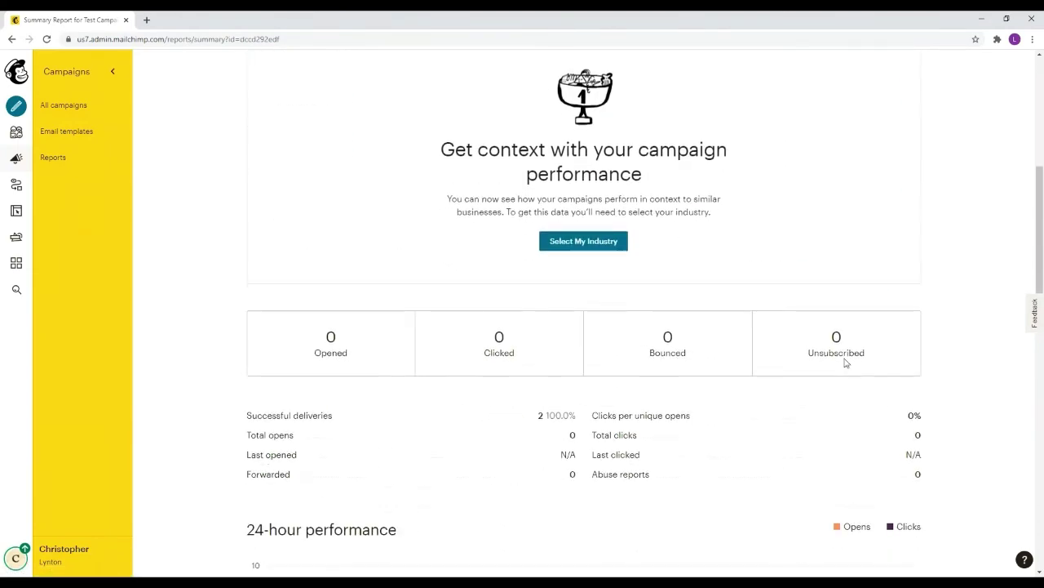
{"action": "scroll", "coordinate": [630, 354], "scroll_direction": "up", "scroll_amount": 4}
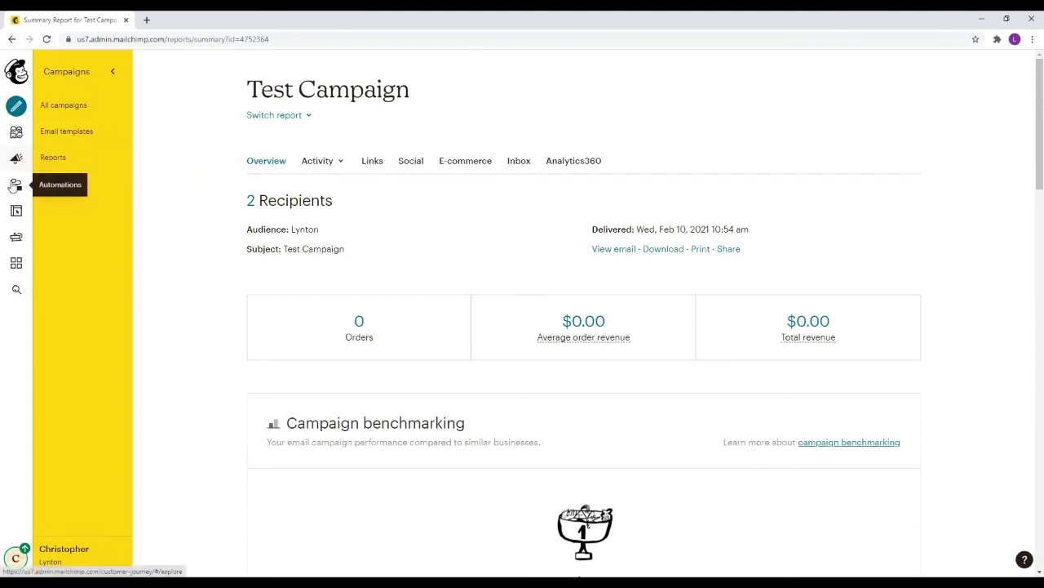
Go to the Website dashboard for lynton.mailchimpsites.com showing its Home page
{"action": "left_click", "coordinate": [16, 211]}
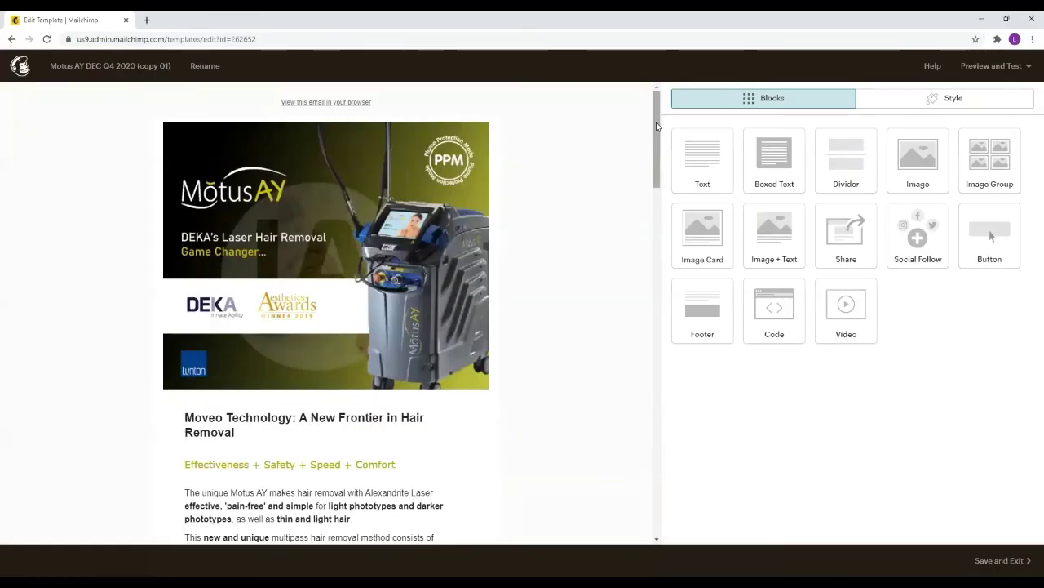
{"action": "left_click_drag", "start_coordinate": [657, 127], "coordinate": [552, 116]}
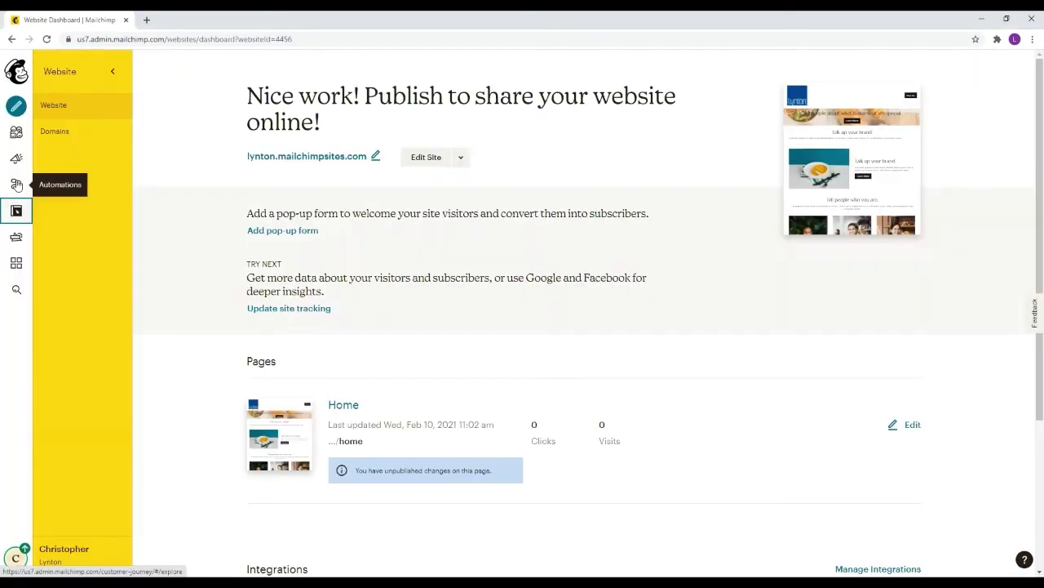
Return to the home dashboard to see Test Campaign sent to 2 subscribers
{"action": "left_click", "coordinate": [16, 72]}
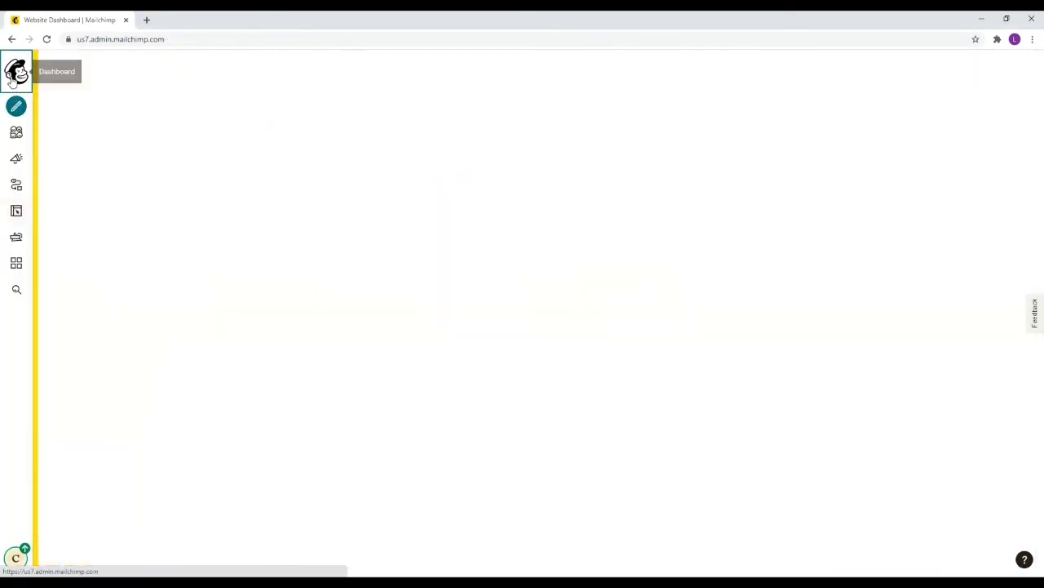